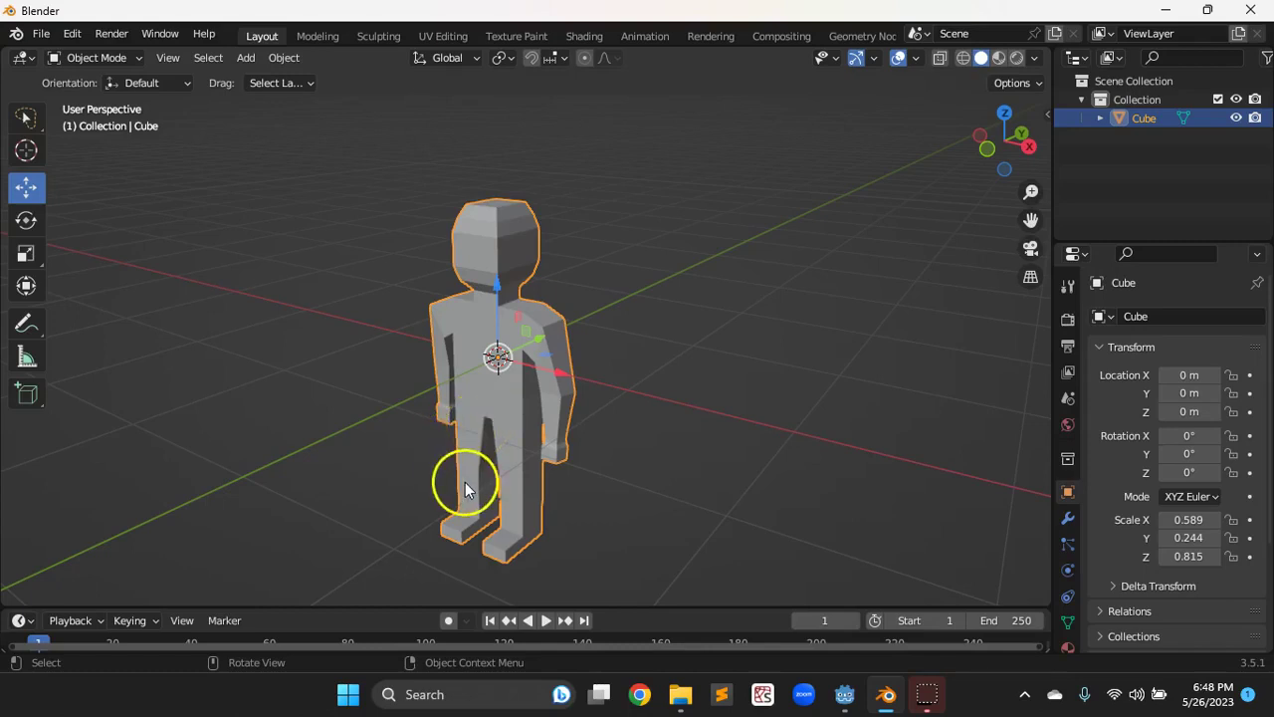
Measure the character's full height from head to feet in the front view and remove the ruler.
{"action": "middle_click_drag", "start_coordinate": [527, 365], "coordinate": [607, 356]}
{"action": "middle_click_drag", "start_coordinate": [688, 398], "coordinate": [630, 401]}
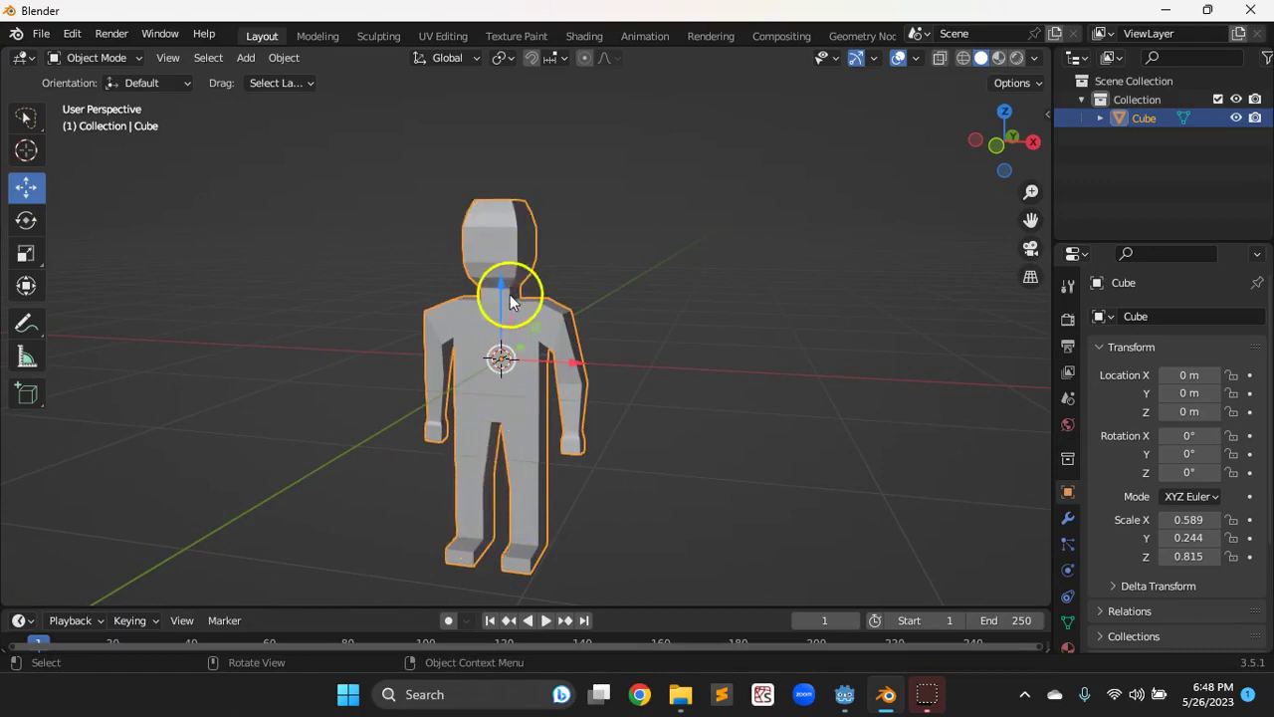
{"action": "left_click", "coordinate": [994, 146]}
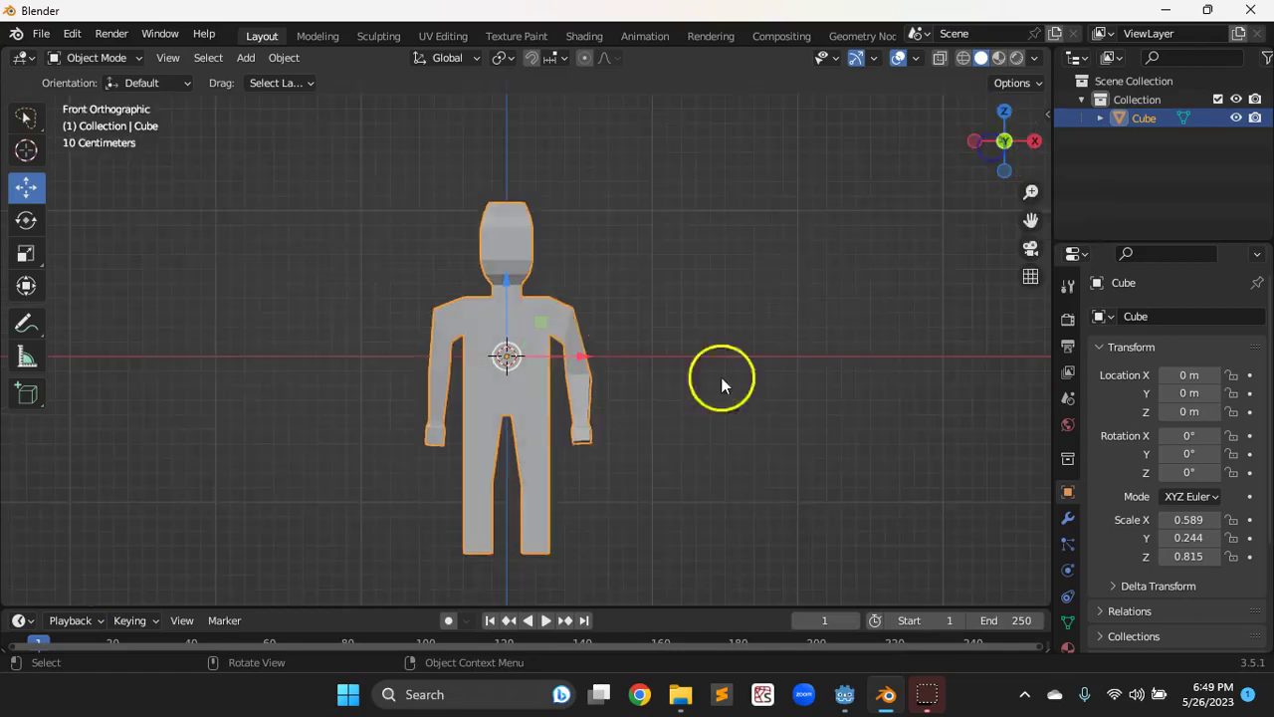
{"action": "middle_click_drag", "start_coordinate": [658, 452], "coordinate": [680, 432]}
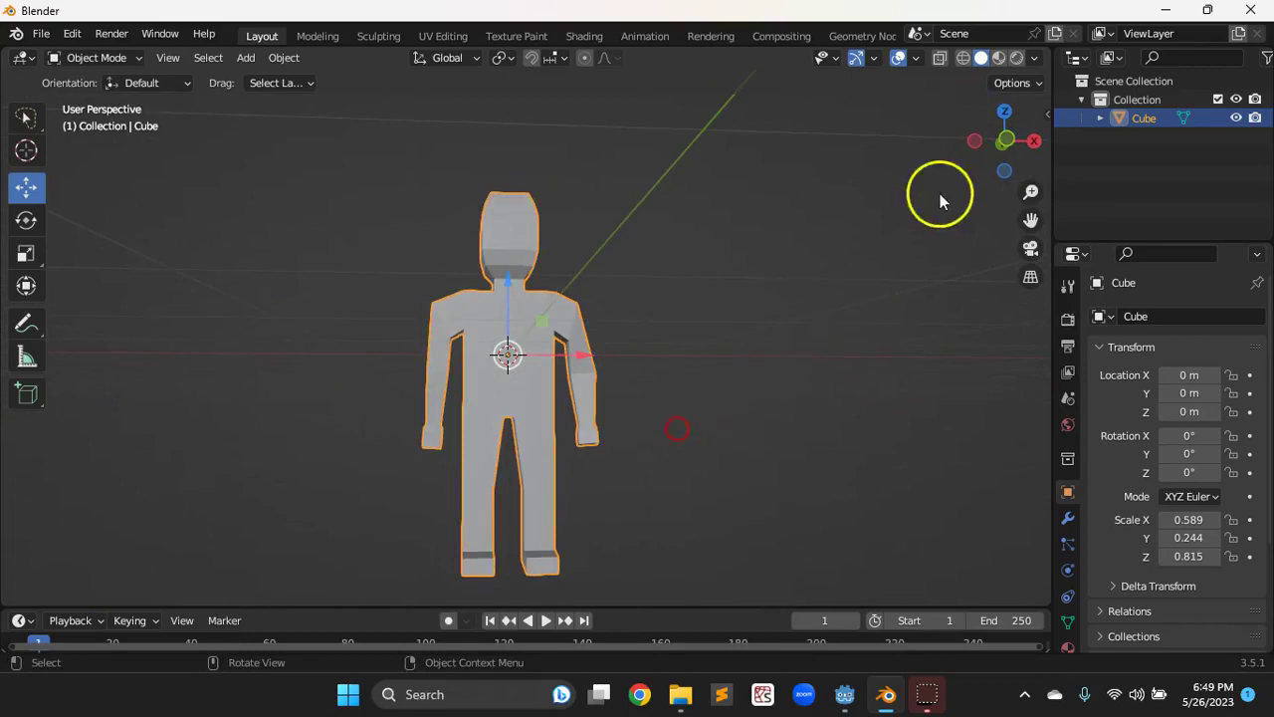
{"action": "left_click", "coordinate": [1008, 138]}
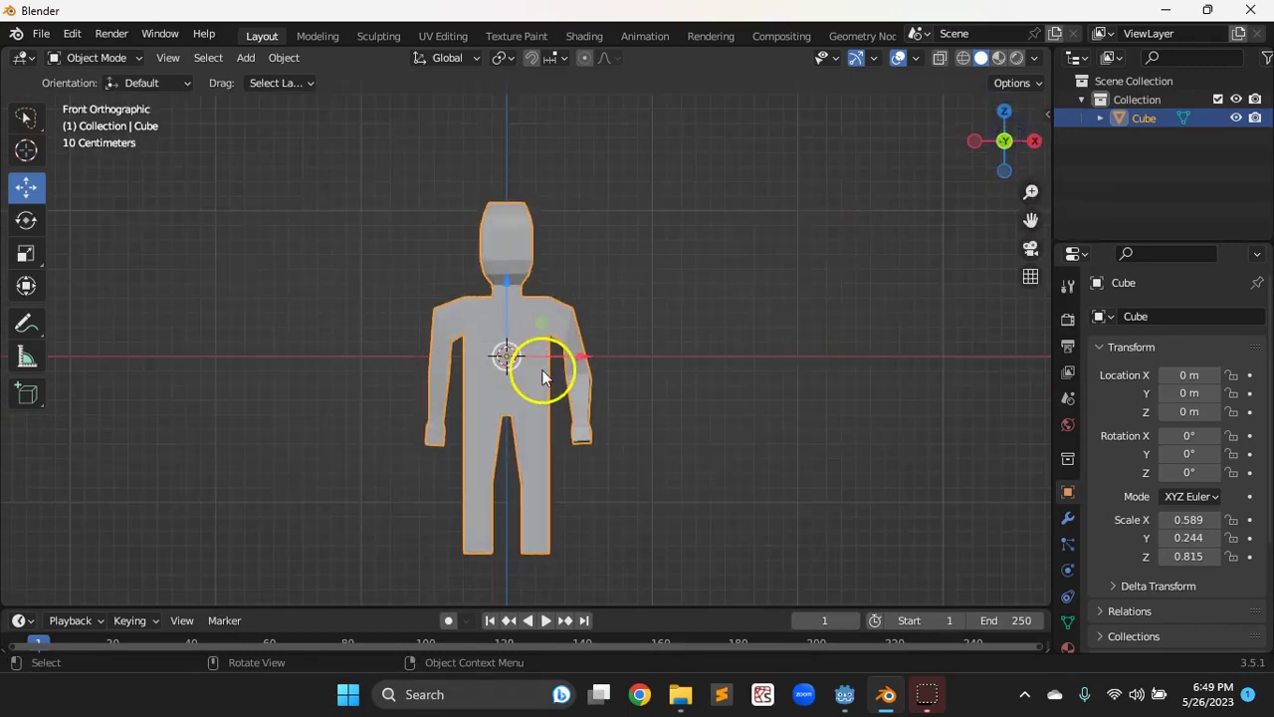
{"action": "left_click", "coordinate": [26, 355]}
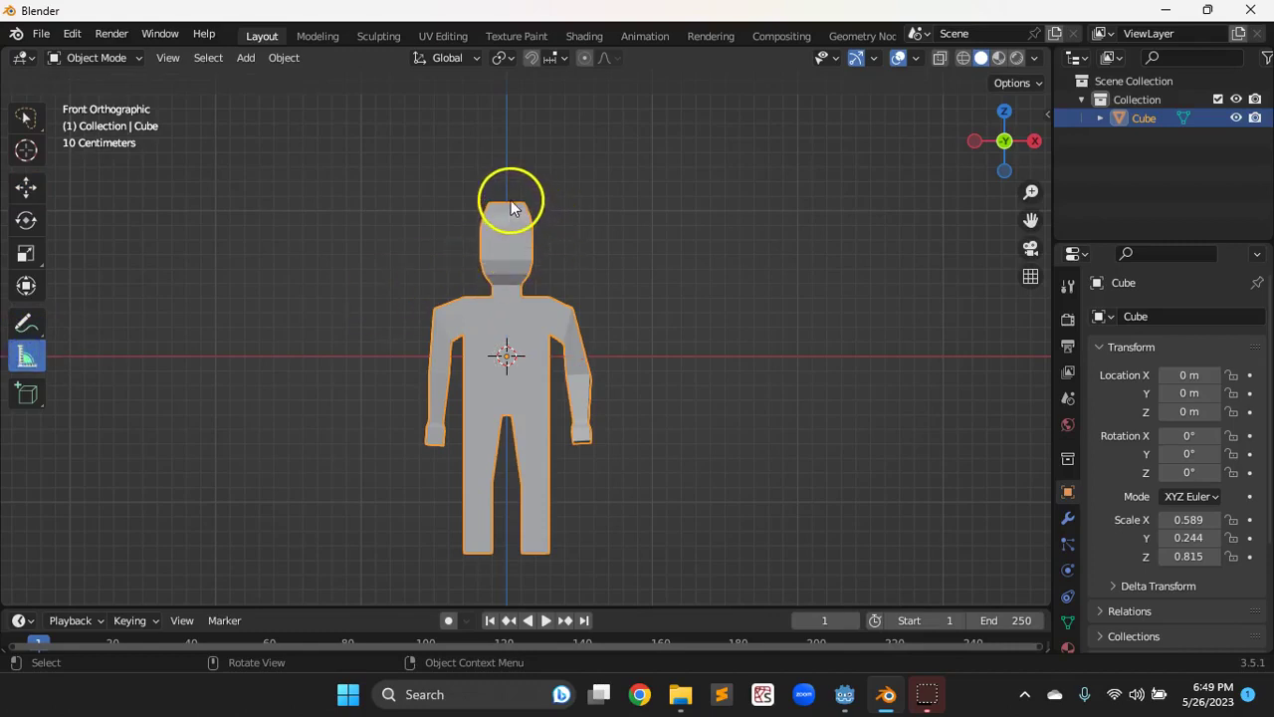
{"action": "left_click_drag", "start_coordinate": [508, 200], "coordinate": [509, 556]}
{"action": "left_click", "coordinate": [510, 538]}
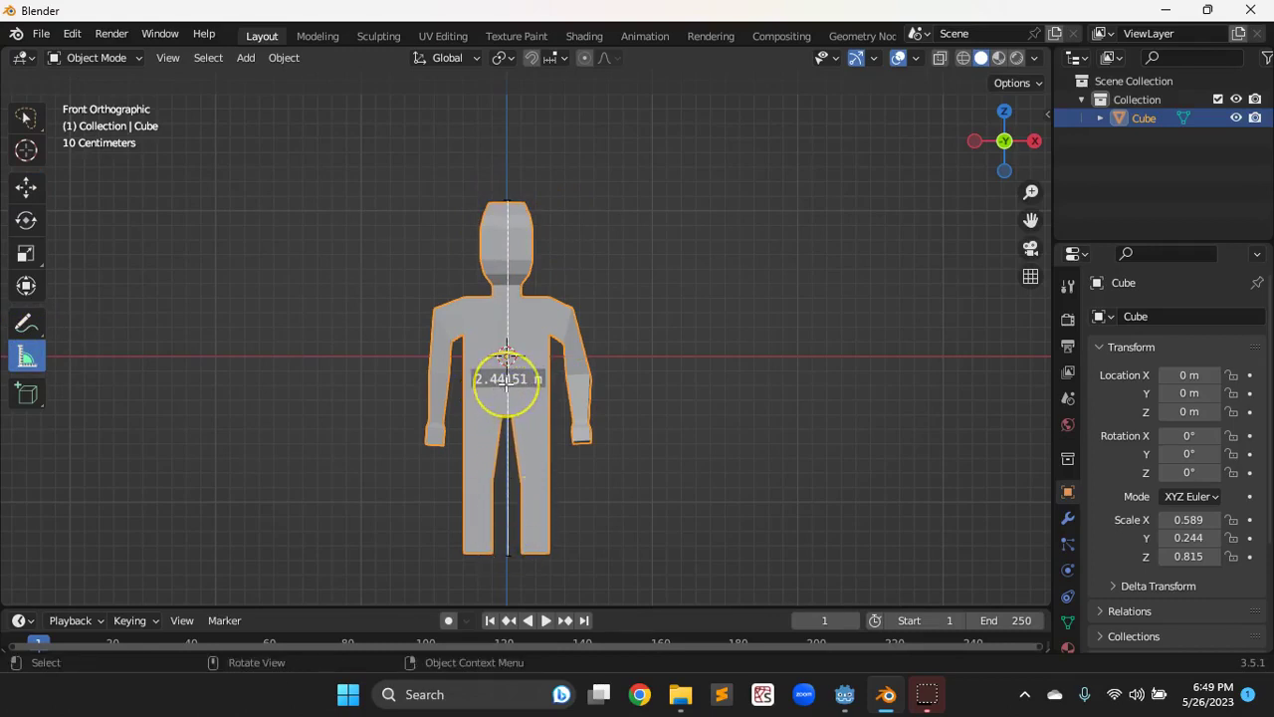
{"action": "left_click", "coordinate": [508, 380]}
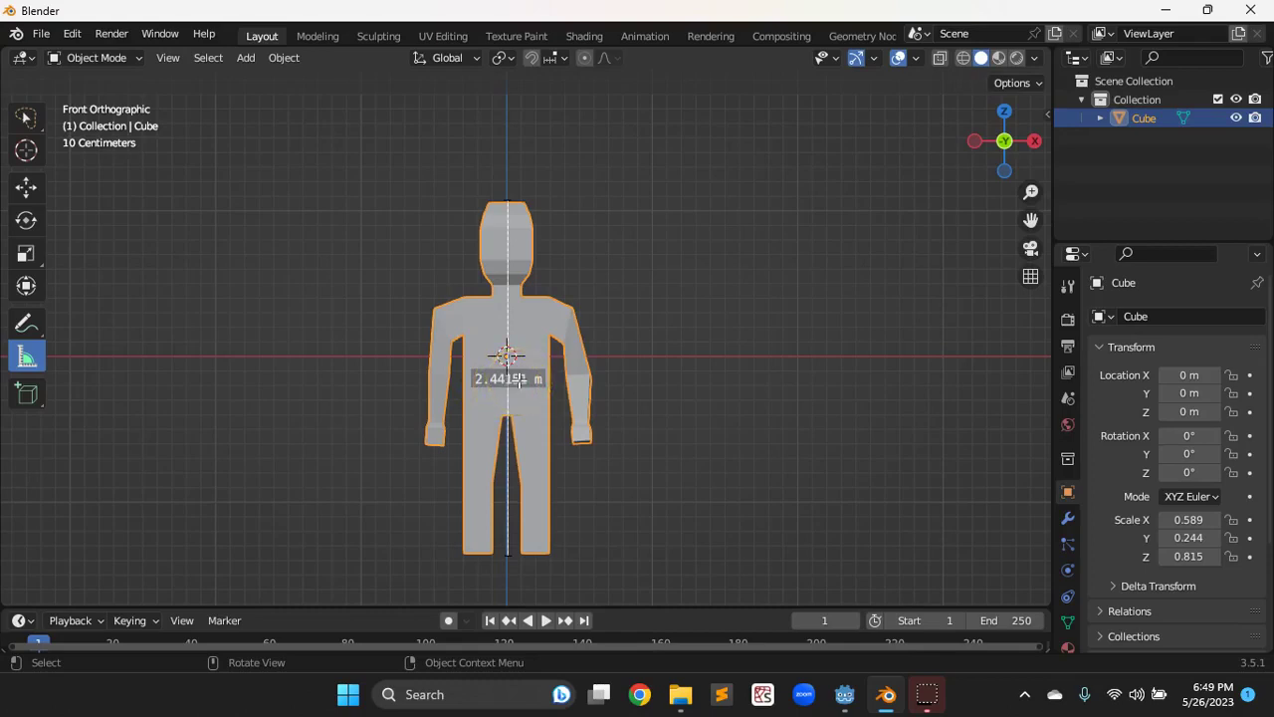
{"action": "key", "text": "Delete"}
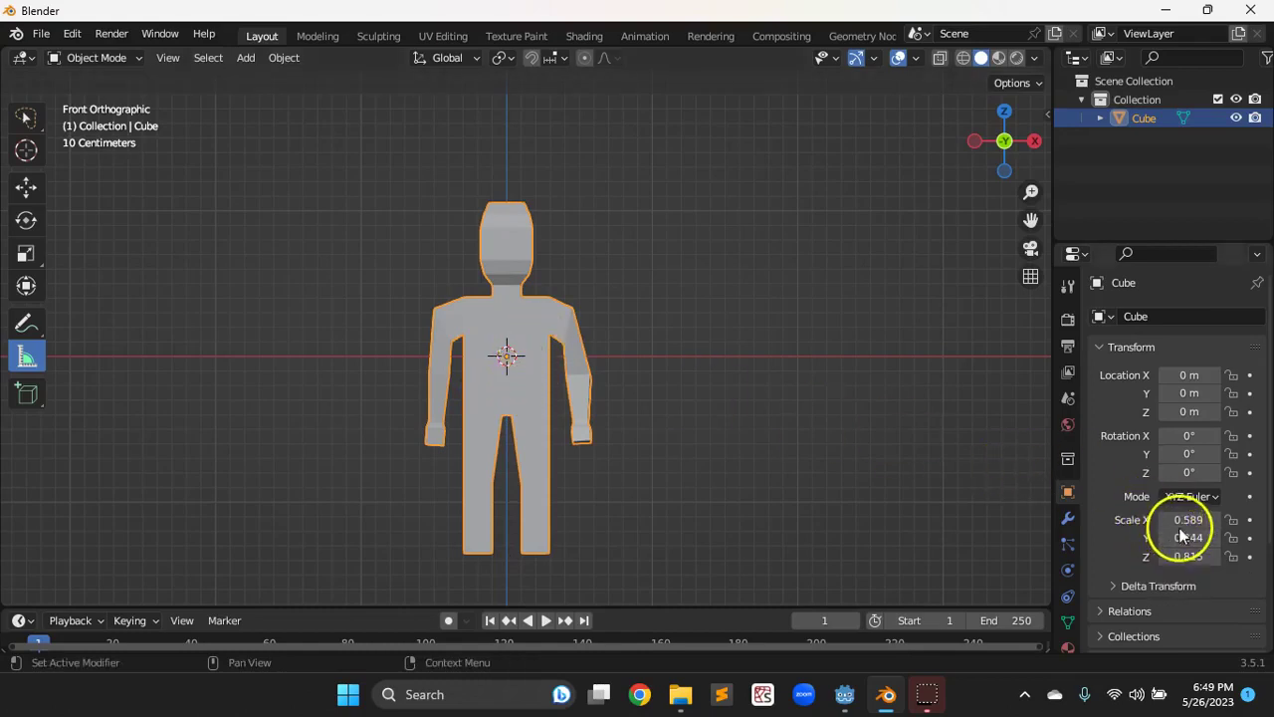
Deselect the character, measure its height again along the body's centre line, and delete the measurement.
{"action": "left_click_drag", "start_coordinate": [1193, 520], "coordinate": [1181, 520]}
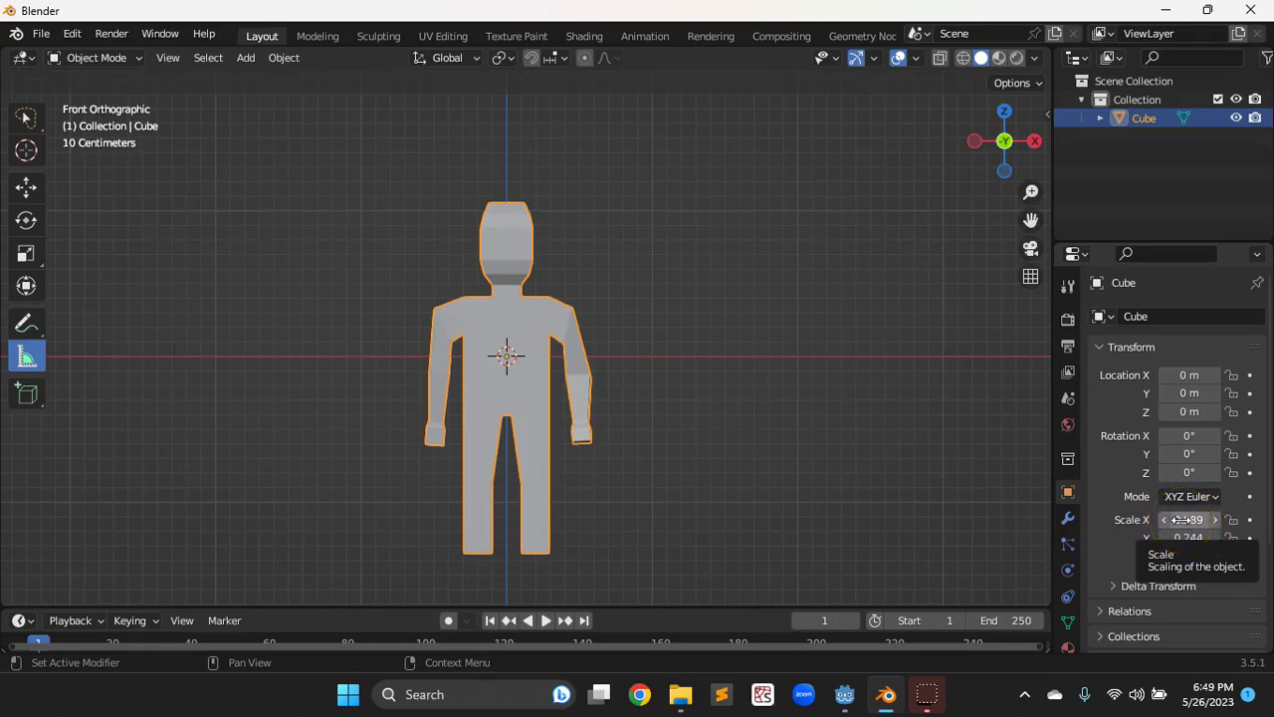
{"action": "left_click", "coordinate": [304, 183]}
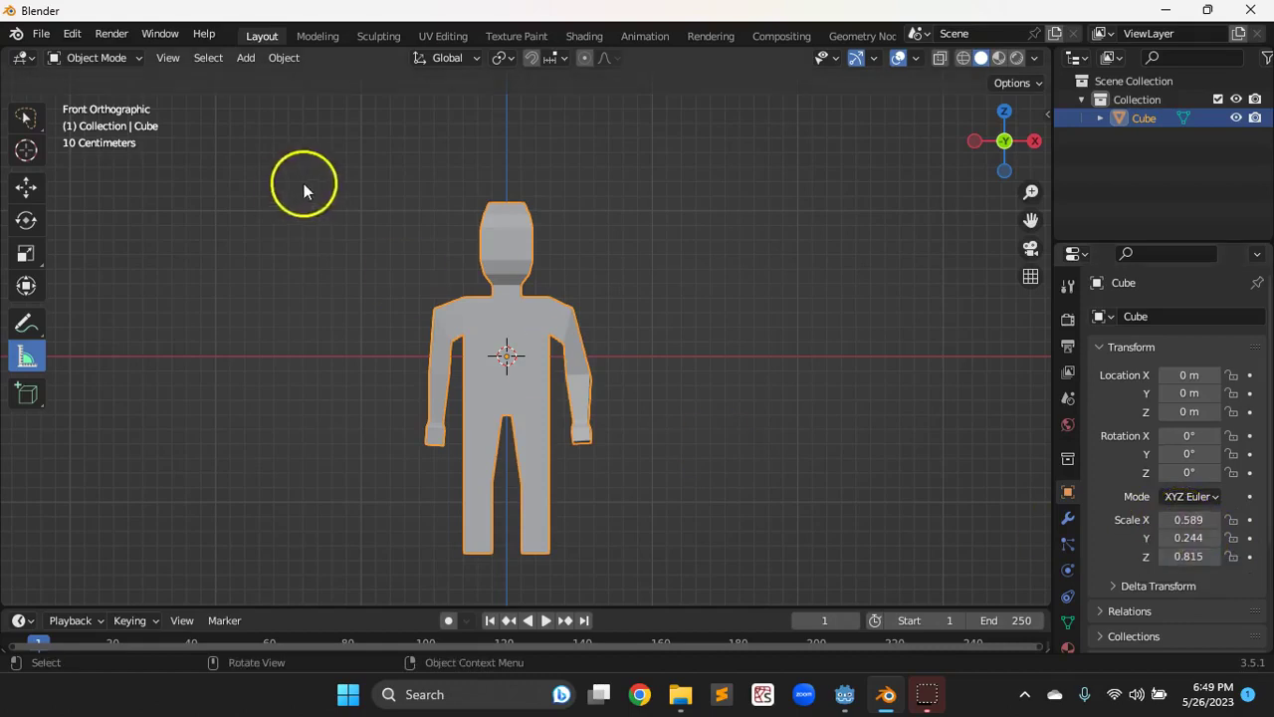
{"action": "left_click", "coordinate": [613, 378]}
{"action": "left_click", "coordinate": [27, 356]}
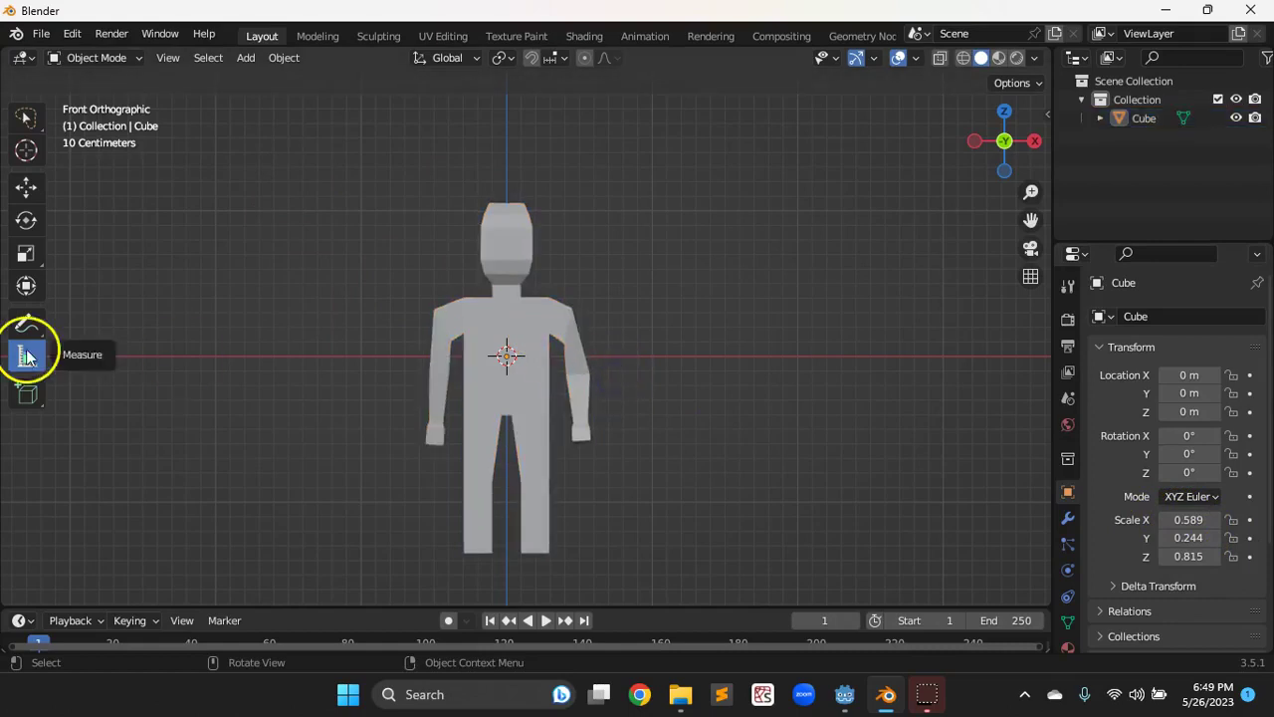
{"action": "left_click_drag", "start_coordinate": [503, 206], "coordinate": [506, 550]}
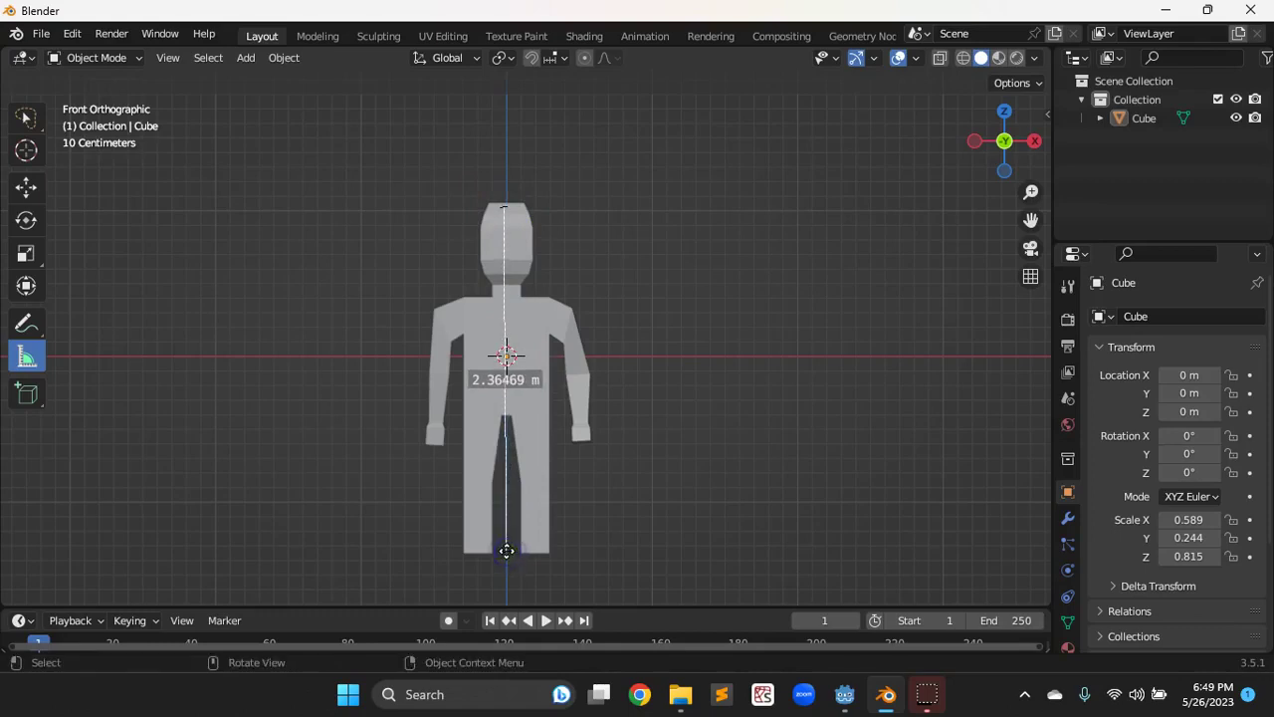
{"action": "left_click", "coordinate": [509, 484]}
{"action": "key", "text": "Delete"}
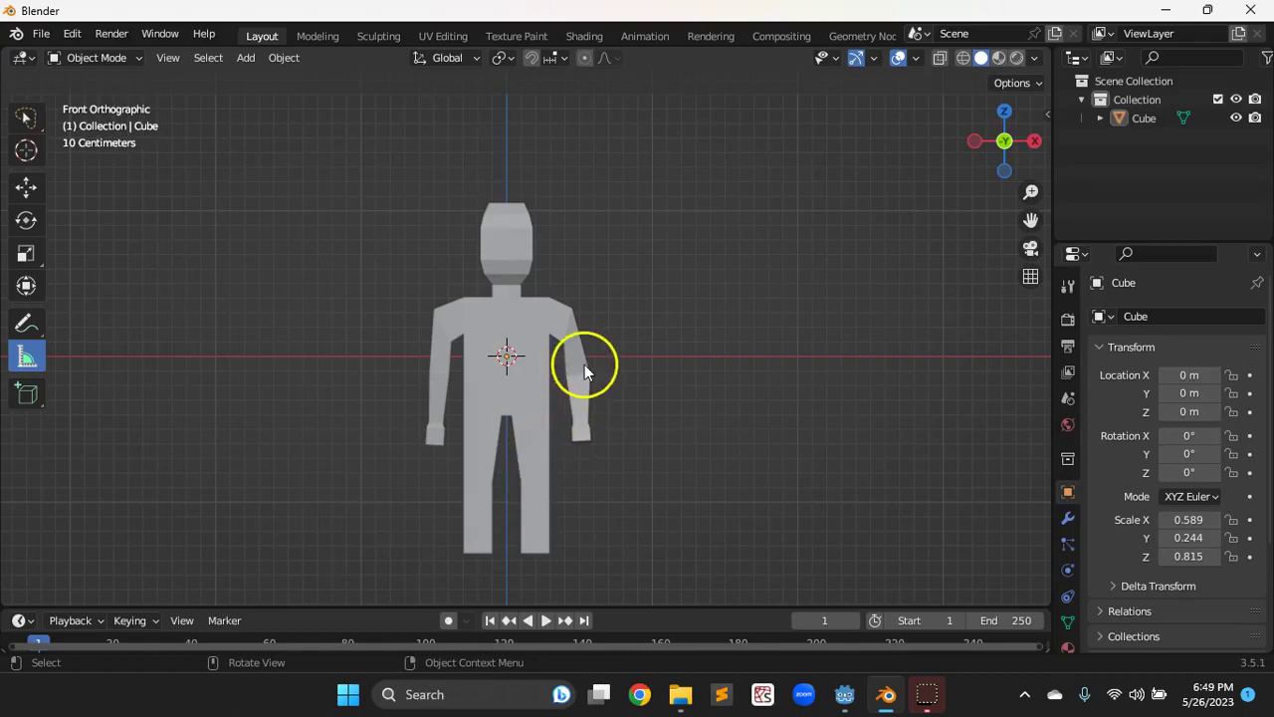
Select the whole character mesh.
{"action": "middle_click_drag", "start_coordinate": [609, 356], "coordinate": [595, 381]}
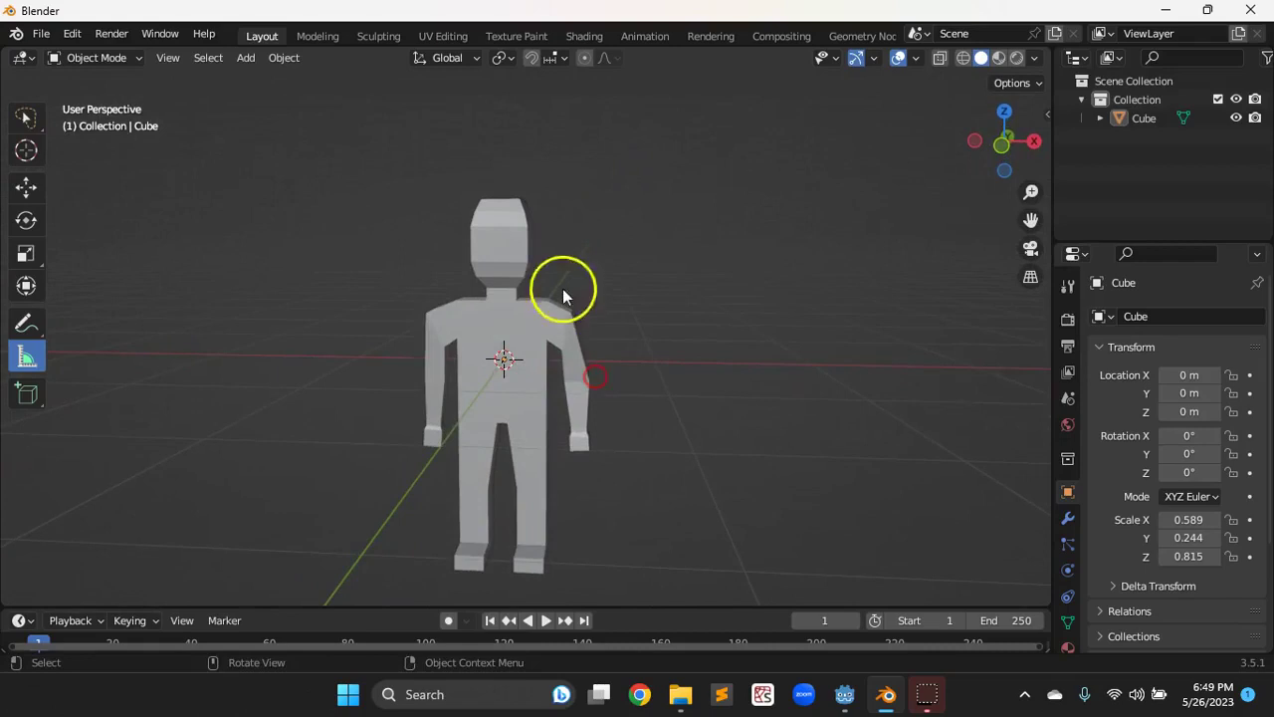
{"action": "left_click", "coordinate": [528, 234]}
{"action": "left_click", "coordinate": [516, 240]}
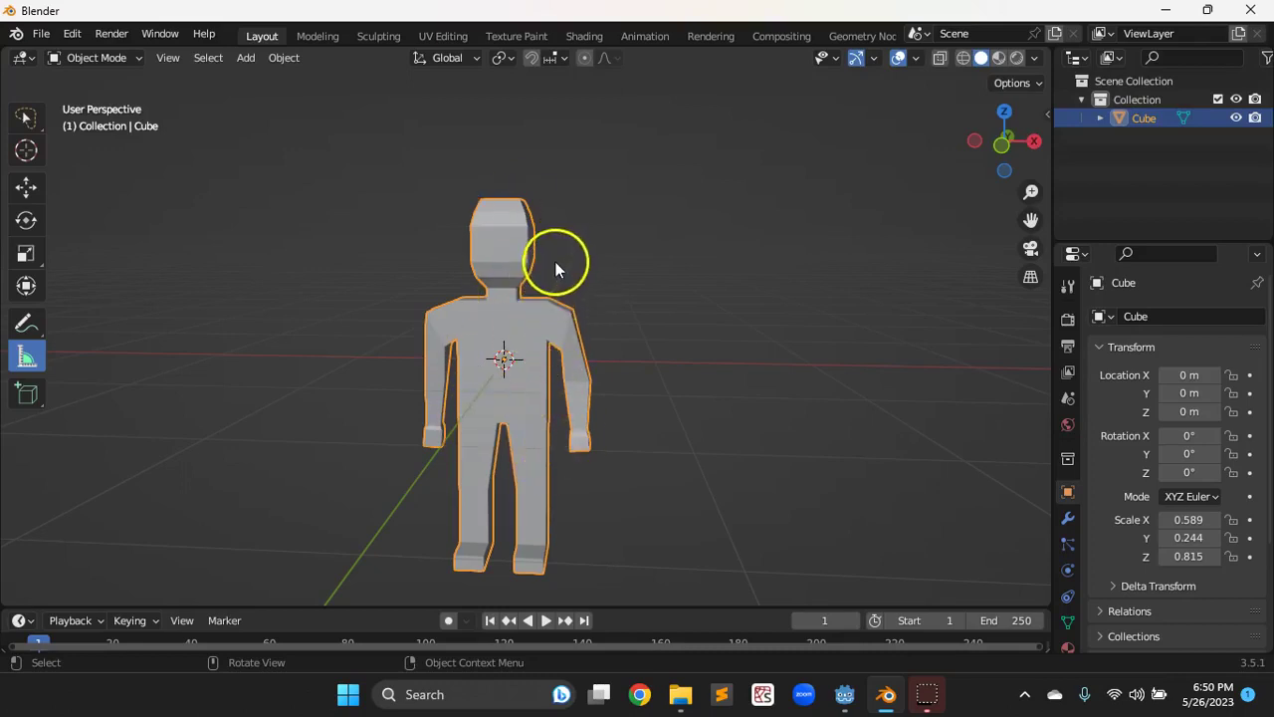
{"action": "left_click", "coordinate": [34, 188]}
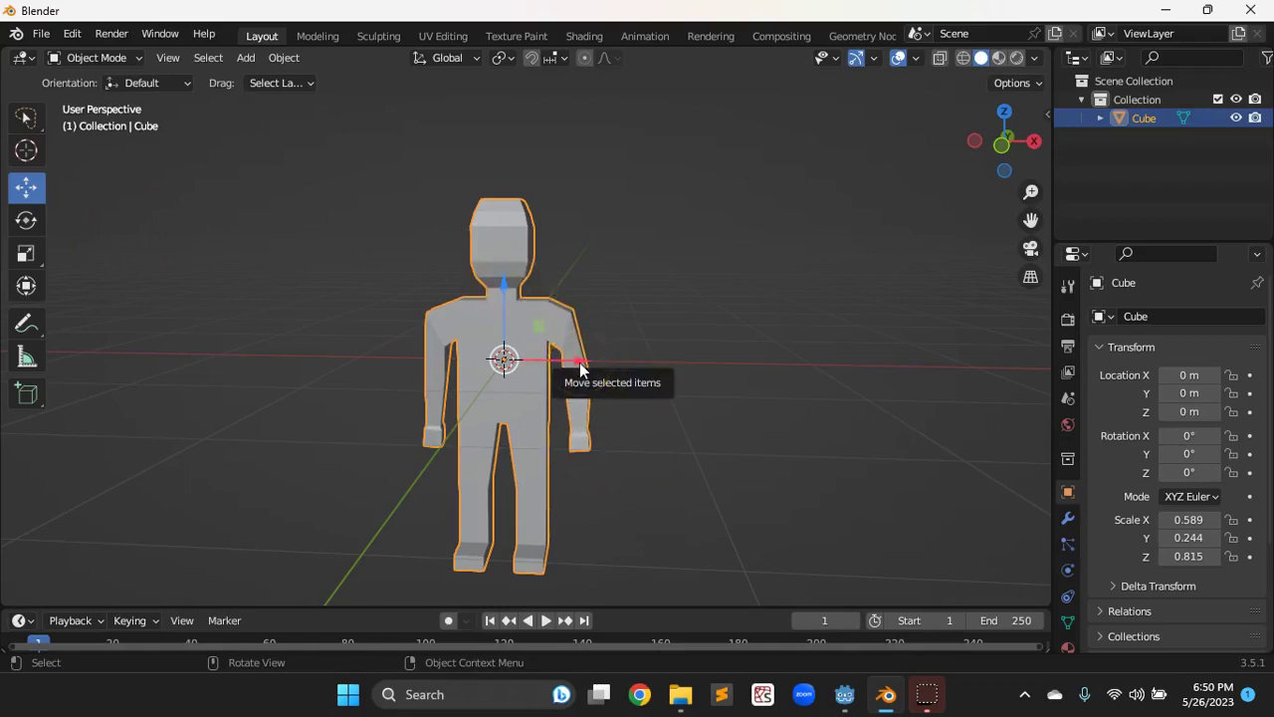
{"action": "left_click_drag", "start_coordinate": [581, 368], "coordinate": [468, 367]}
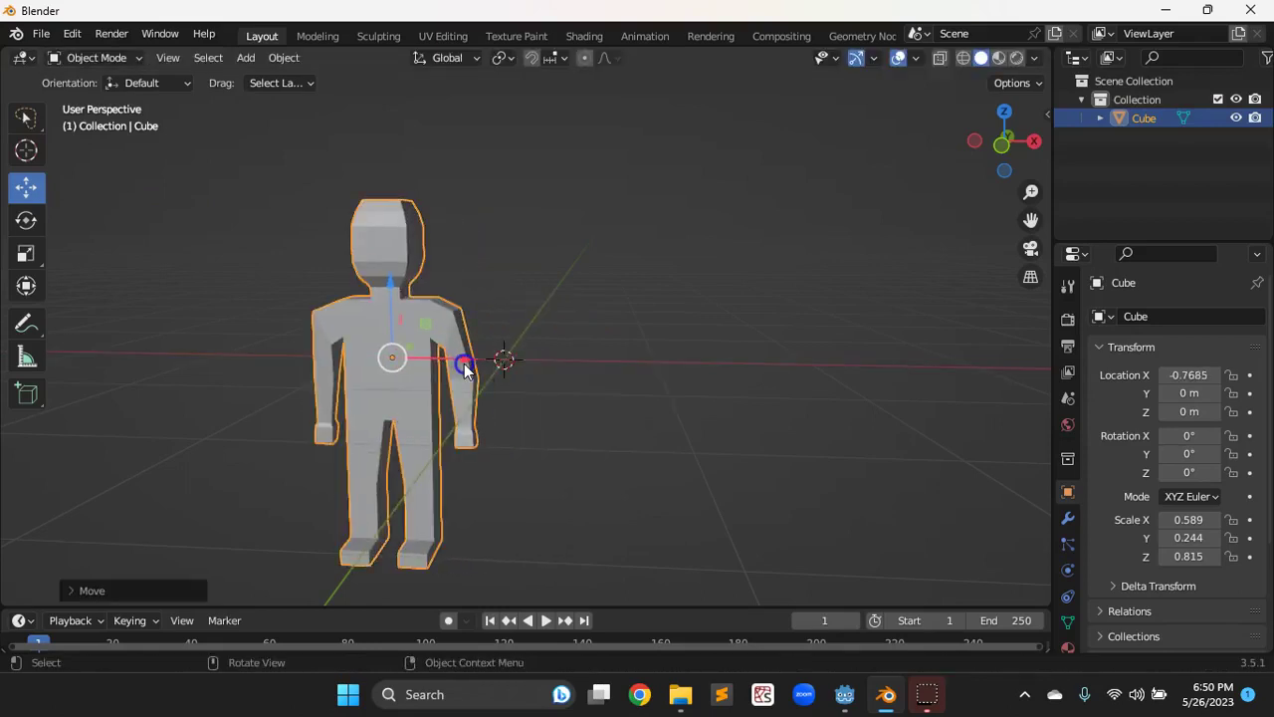
{"action": "key", "text": "ctrl+z"}
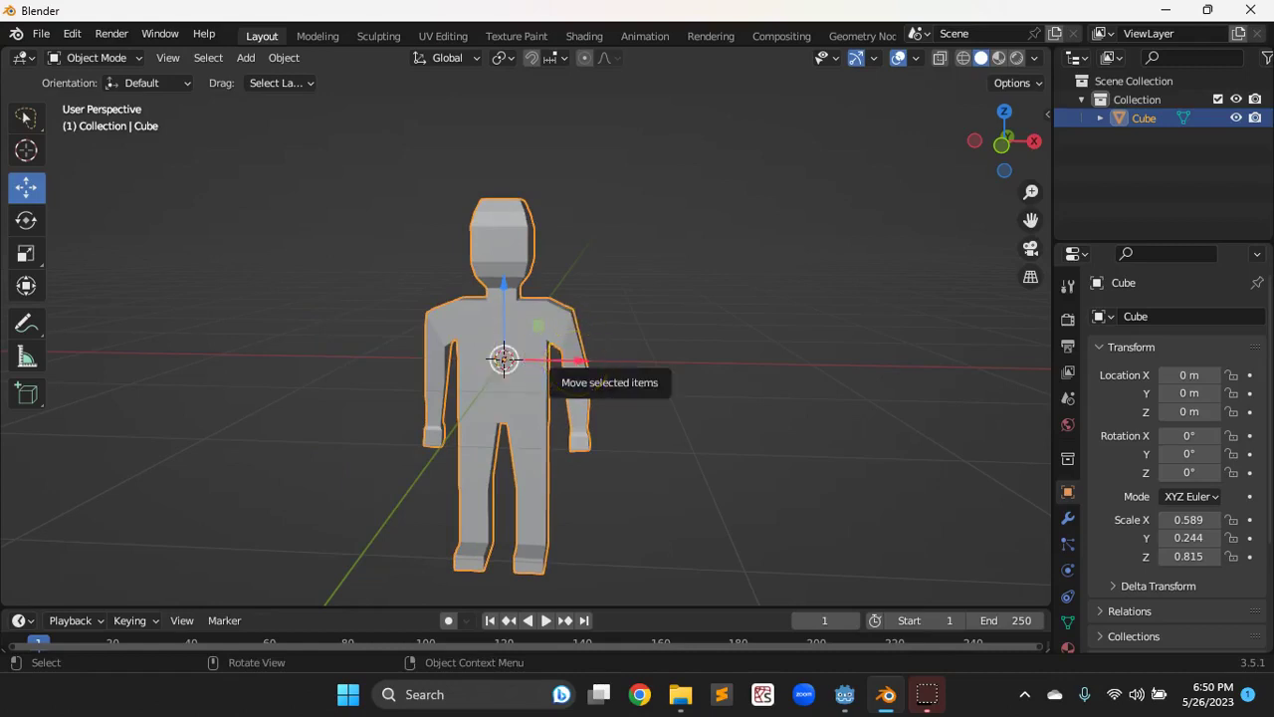
Scale the character down uniformly to about 0.383 in X, 0.159 in Y and 0.530 in Z.
{"action": "key", "text": "s"}
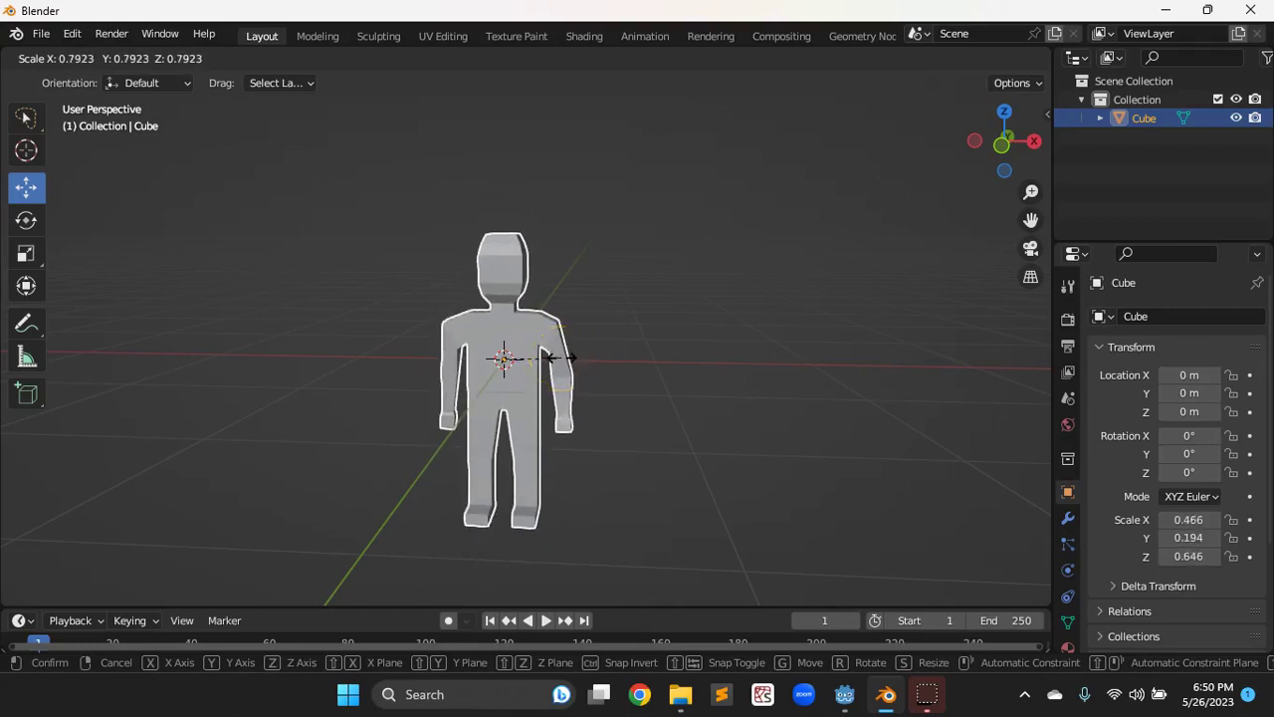
{"action": "left_click", "coordinate": [548, 356]}
{"action": "middle_click_drag", "start_coordinate": [548, 358], "coordinate": [447, 376]}
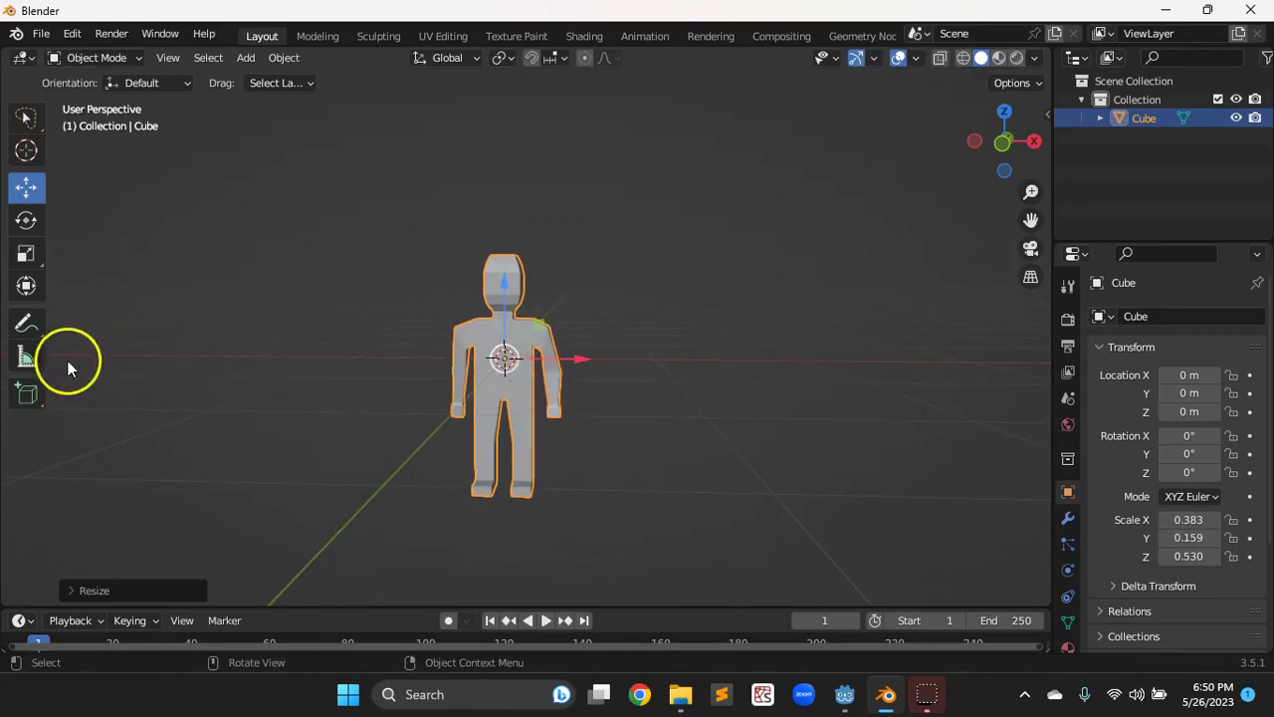
Measure the scaled-down character's height from the front and remove the ruler.
{"action": "left_click", "coordinate": [27, 356]}
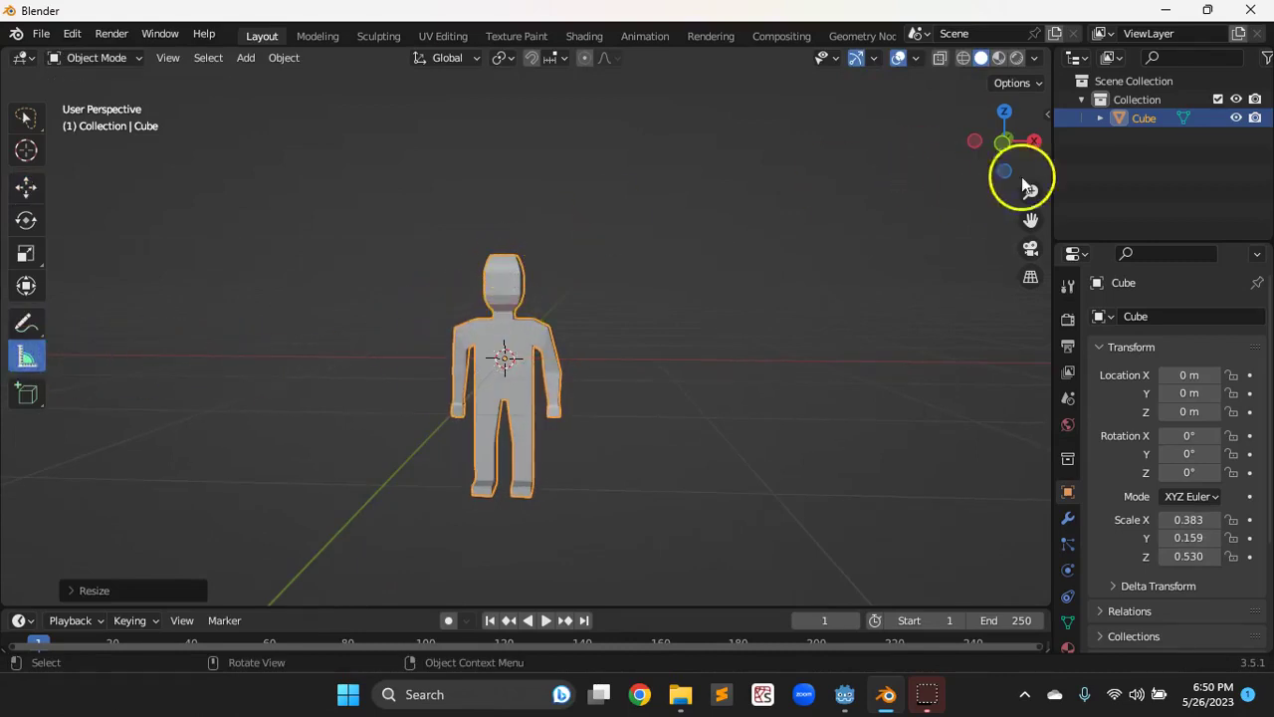
{"action": "left_click", "coordinate": [1000, 145]}
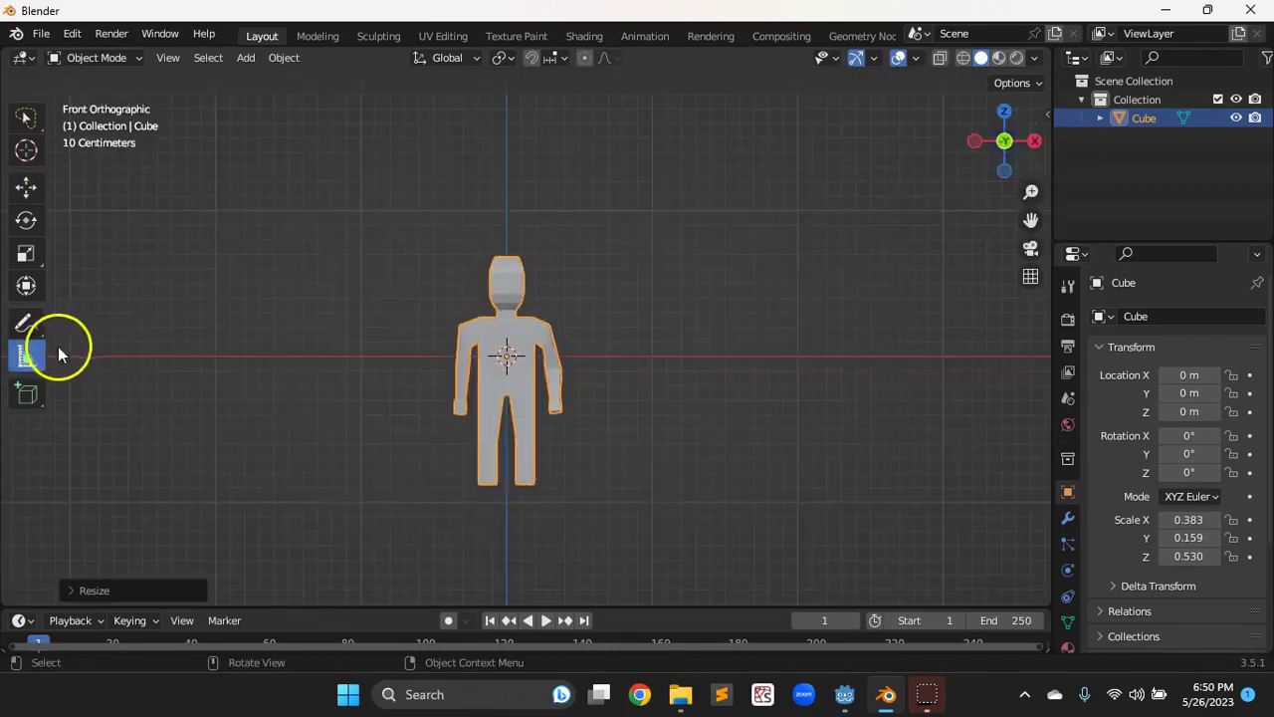
{"action": "left_click_drag", "start_coordinate": [501, 258], "coordinate": [505, 484]}
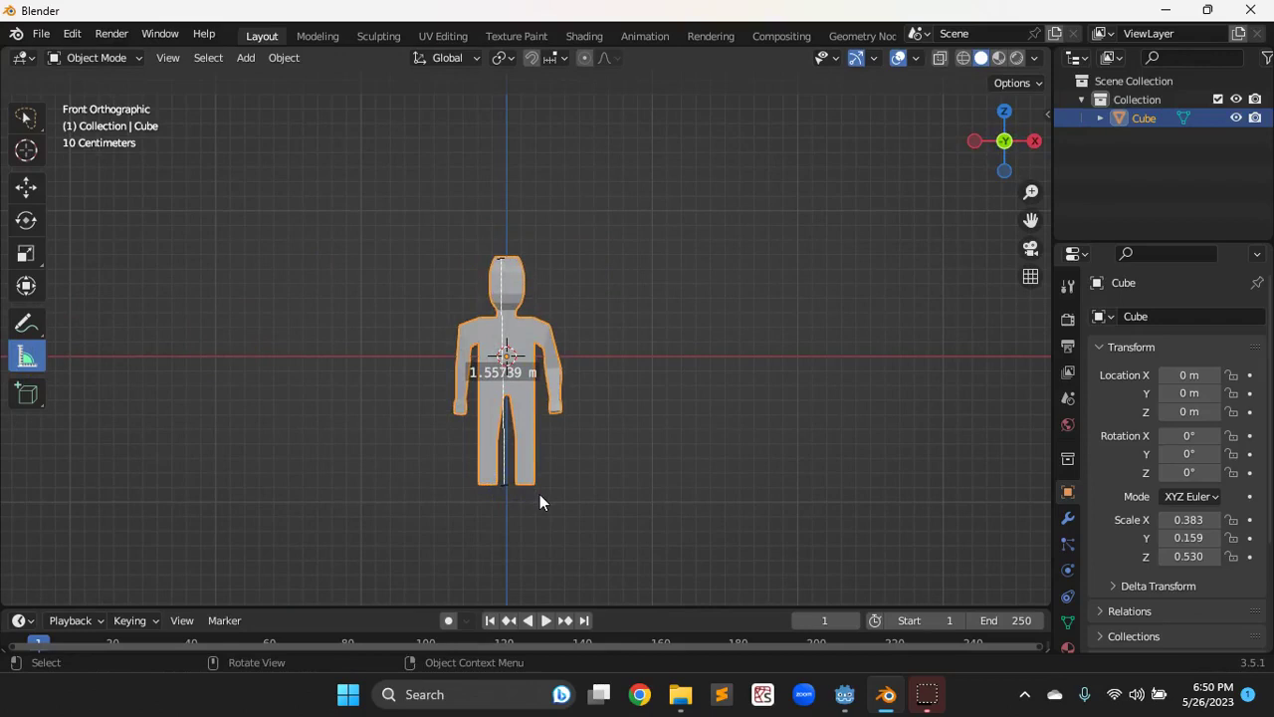
{"action": "key", "text": "Delete"}
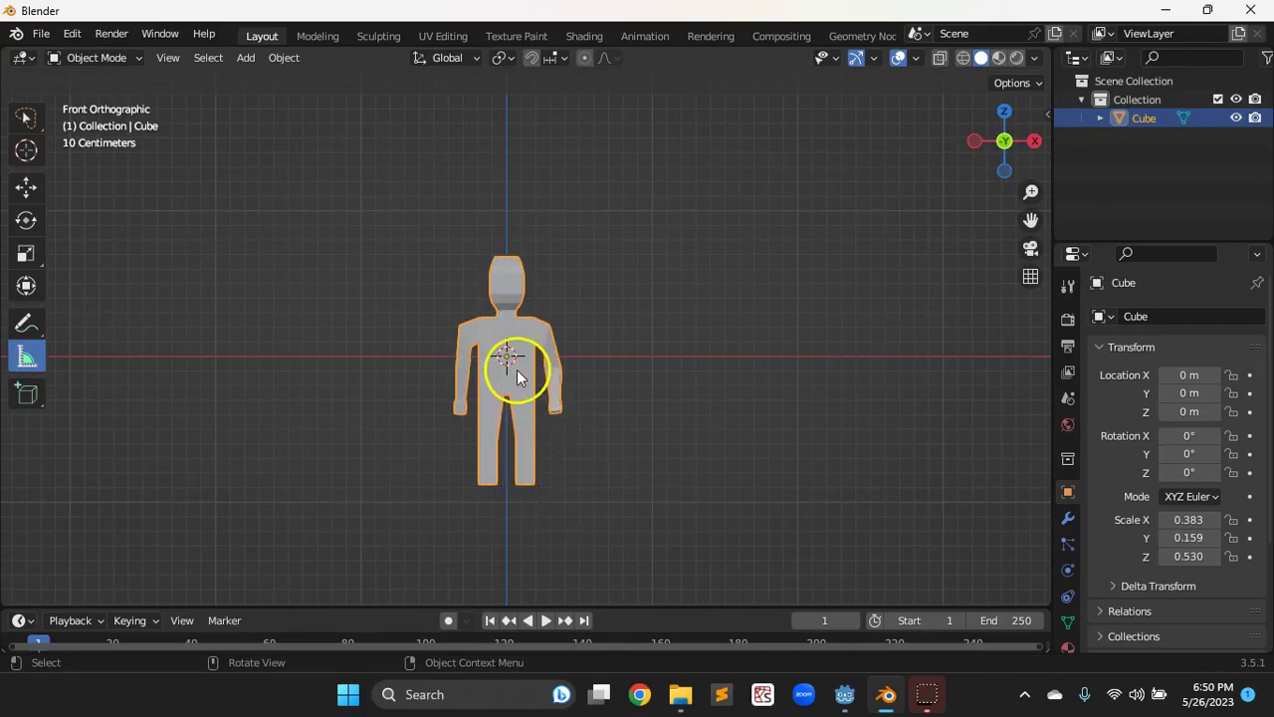
Scale the character up uniformly to about 0.439, 0.183 and 0.609, and check its height with a temporary ruler.
{"action": "key", "text": "s"}
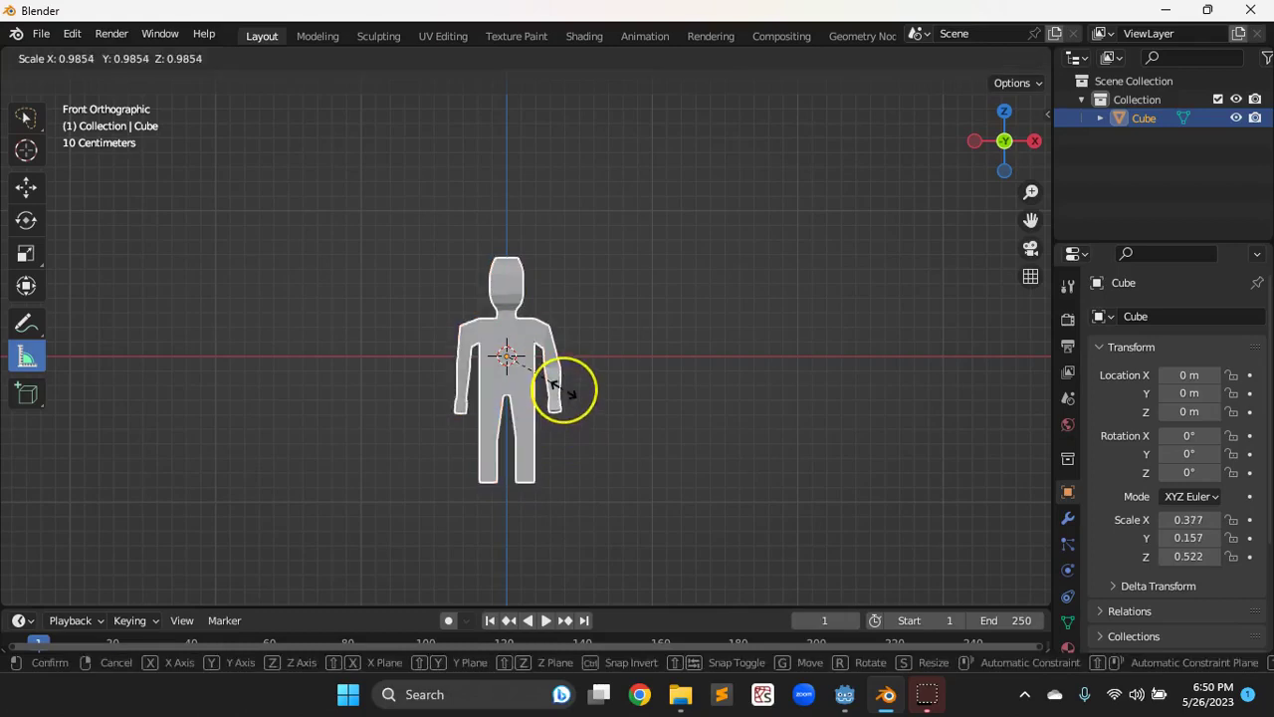
{"action": "left_click", "coordinate": [574, 399]}
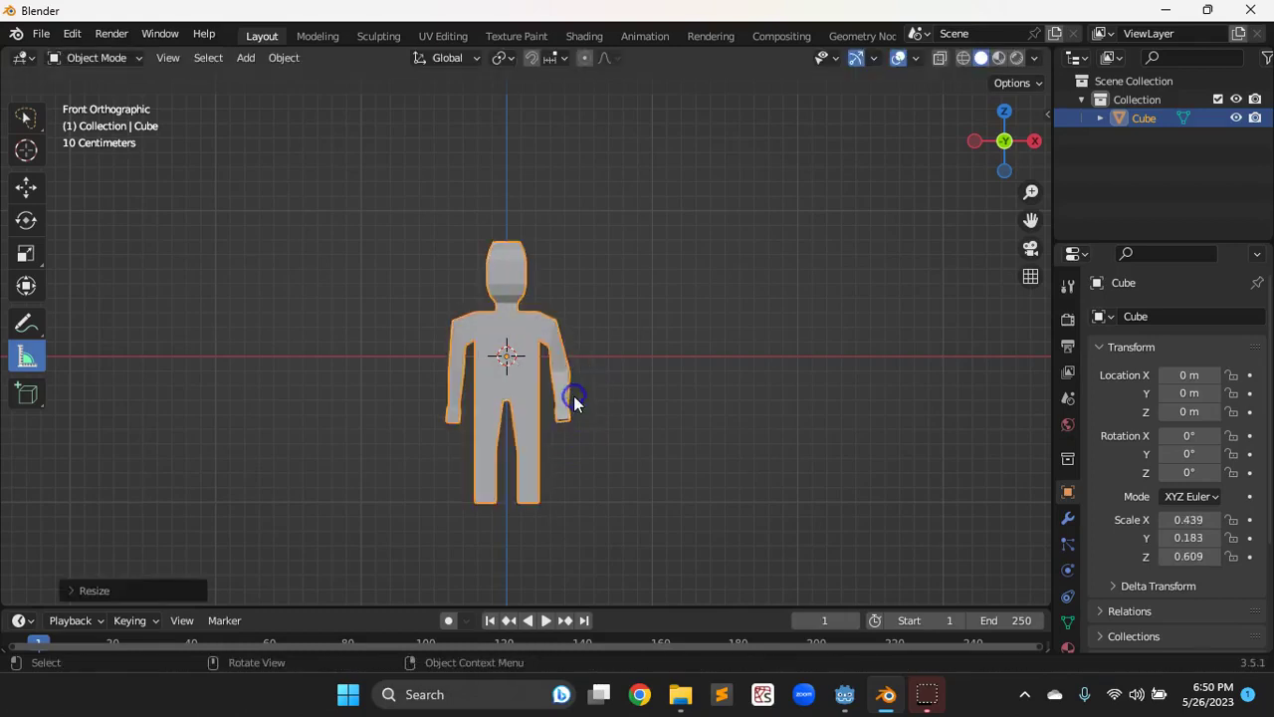
{"action": "left_click_drag", "start_coordinate": [500, 247], "coordinate": [507, 507]}
{"action": "left_click", "coordinate": [623, 501]}
{"action": "key", "text": "Delete"}
Raise the character straight up along the Z axis to a height of about 1.045 m.
{"action": "middle_click_drag", "start_coordinate": [620, 450], "coordinate": [587, 458]}
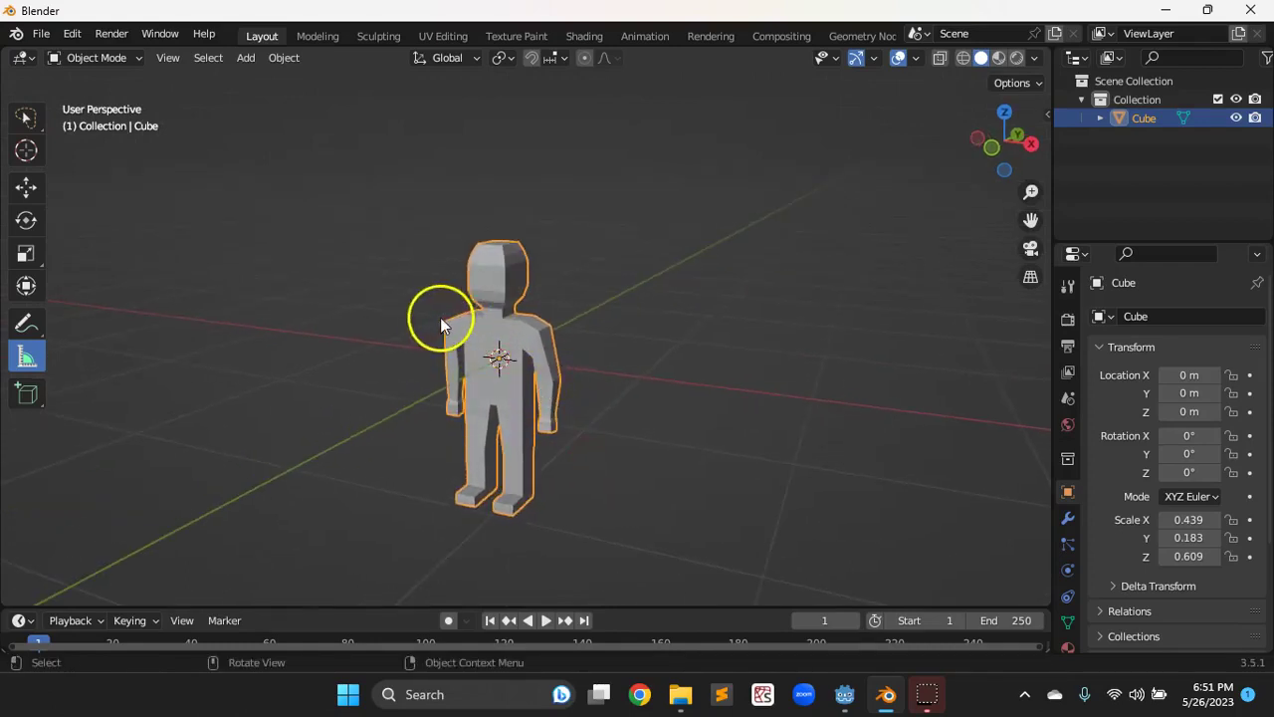
{"action": "left_click", "coordinate": [26, 187]}
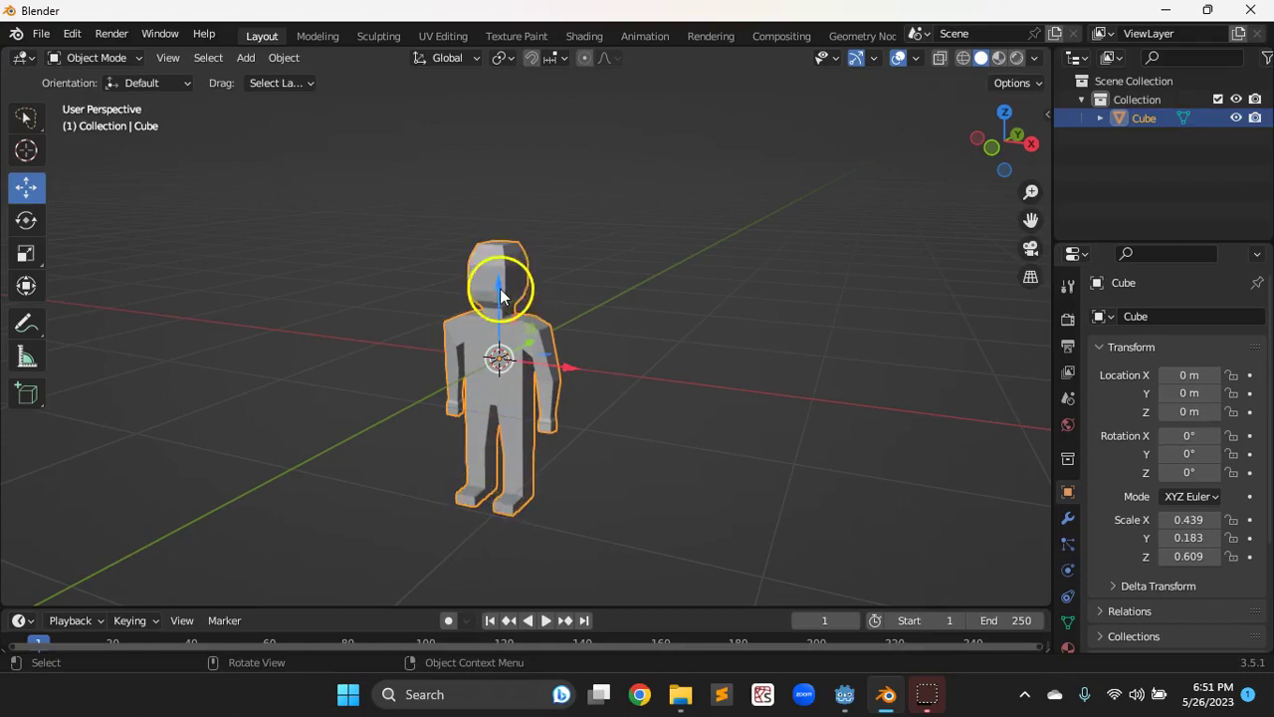
{"action": "left_click_drag", "start_coordinate": [500, 287], "coordinate": [524, 129]}
Lower the character along the Z axis to about 0.967 m to bring its feet to the ground level.
{"action": "scroll", "coordinate": [555, 518], "scroll_direction": "up", "scroll_amount": 4}
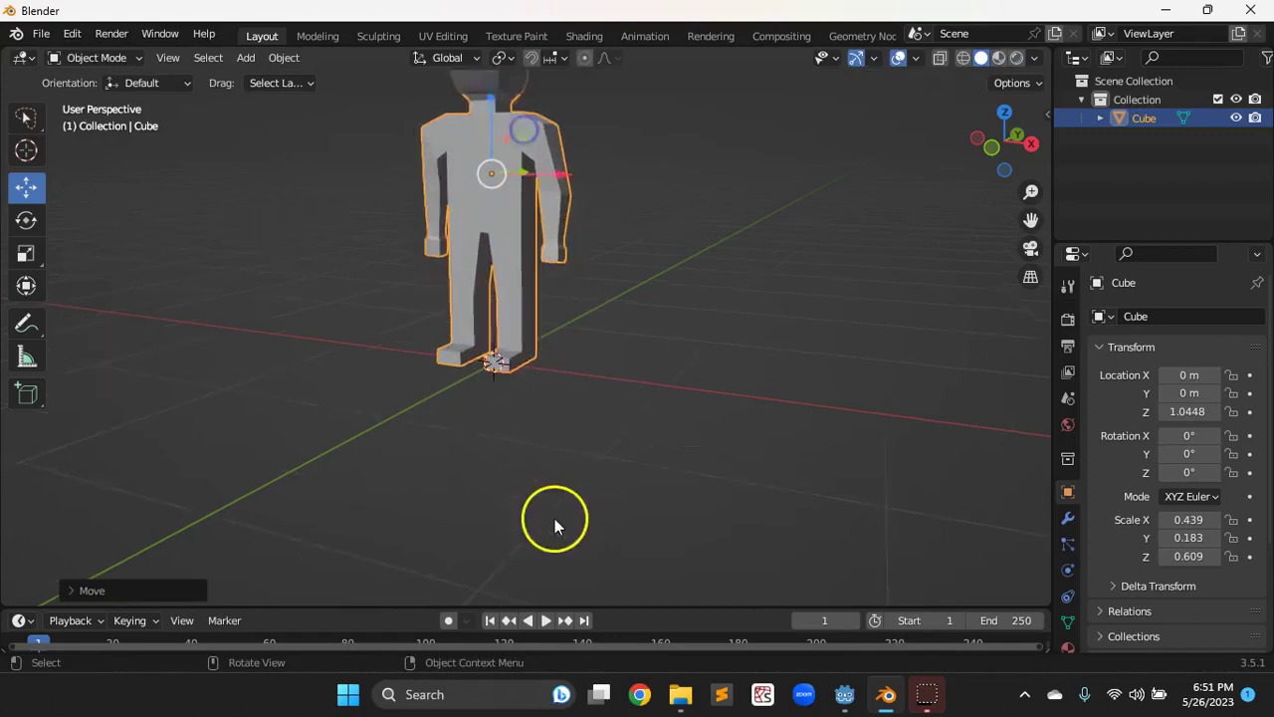
{"action": "middle_click_drag", "start_coordinate": [461, 429], "coordinate": [519, 388]}
{"action": "scroll", "coordinate": [485, 382], "scroll_direction": "down", "scroll_amount": 4}
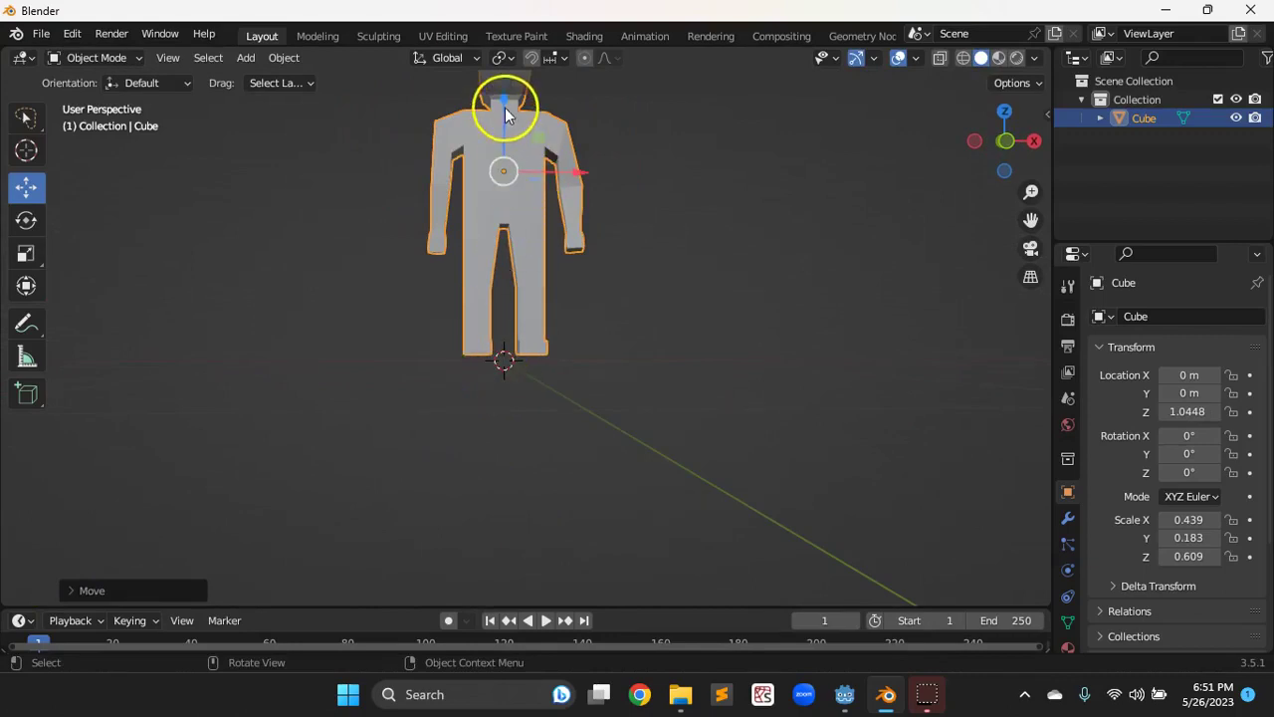
{"action": "left_click_drag", "start_coordinate": [506, 106], "coordinate": [560, 233]}
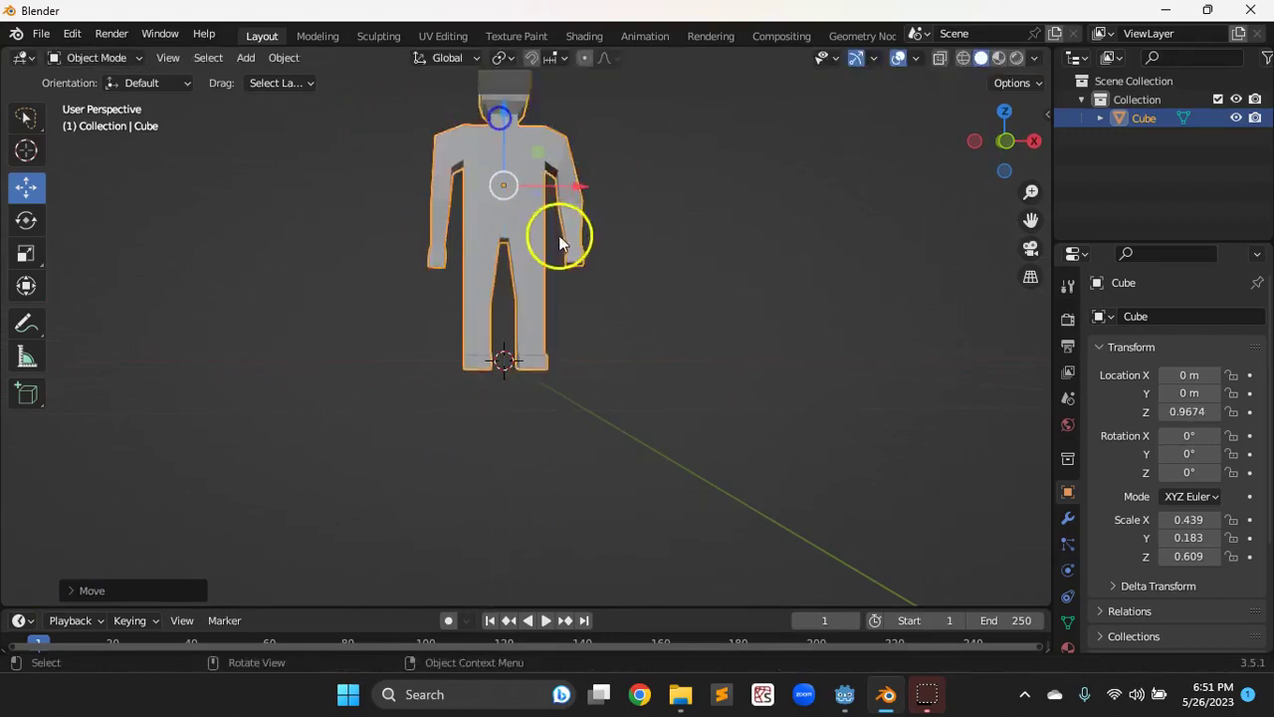
Fine-tune the character's Z location to about 0.982 m and check its feet against the ground origin.
{"action": "scroll", "coordinate": [558, 443], "scroll_direction": "up", "scroll_amount": 4}
{"action": "middle_click_drag", "start_coordinate": [600, 433], "coordinate": [575, 443]}
{"action": "scroll", "coordinate": [566, 431], "scroll_direction": "down", "scroll_amount": 1}
{"action": "scroll", "coordinate": [558, 432], "scroll_direction": "up", "scroll_amount": 3}
{"action": "scroll", "coordinate": [547, 436], "scroll_direction": "down", "scroll_amount": 4}
{"action": "scroll", "coordinate": [546, 436], "scroll_direction": "down", "scroll_amount": 3}
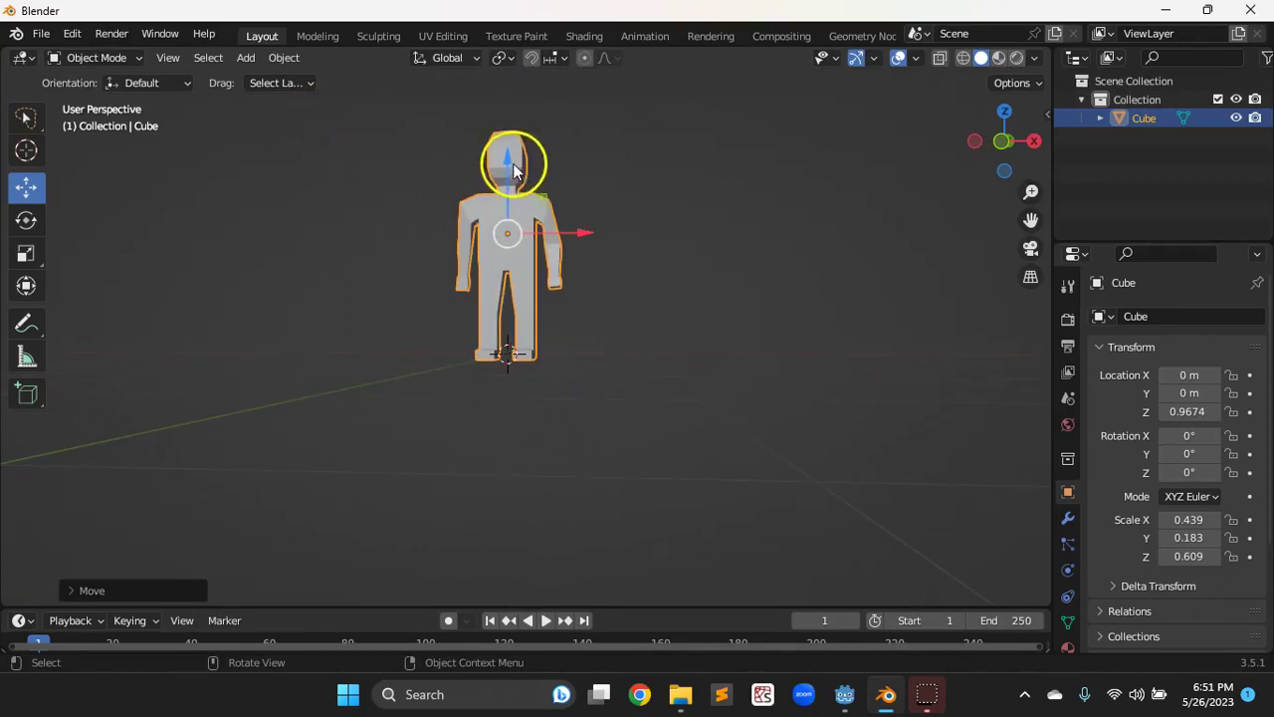
{"action": "left_click_drag", "start_coordinate": [512, 161], "coordinate": [507, 154]}
{"action": "scroll", "coordinate": [508, 455], "scroll_direction": "up", "scroll_amount": 4}
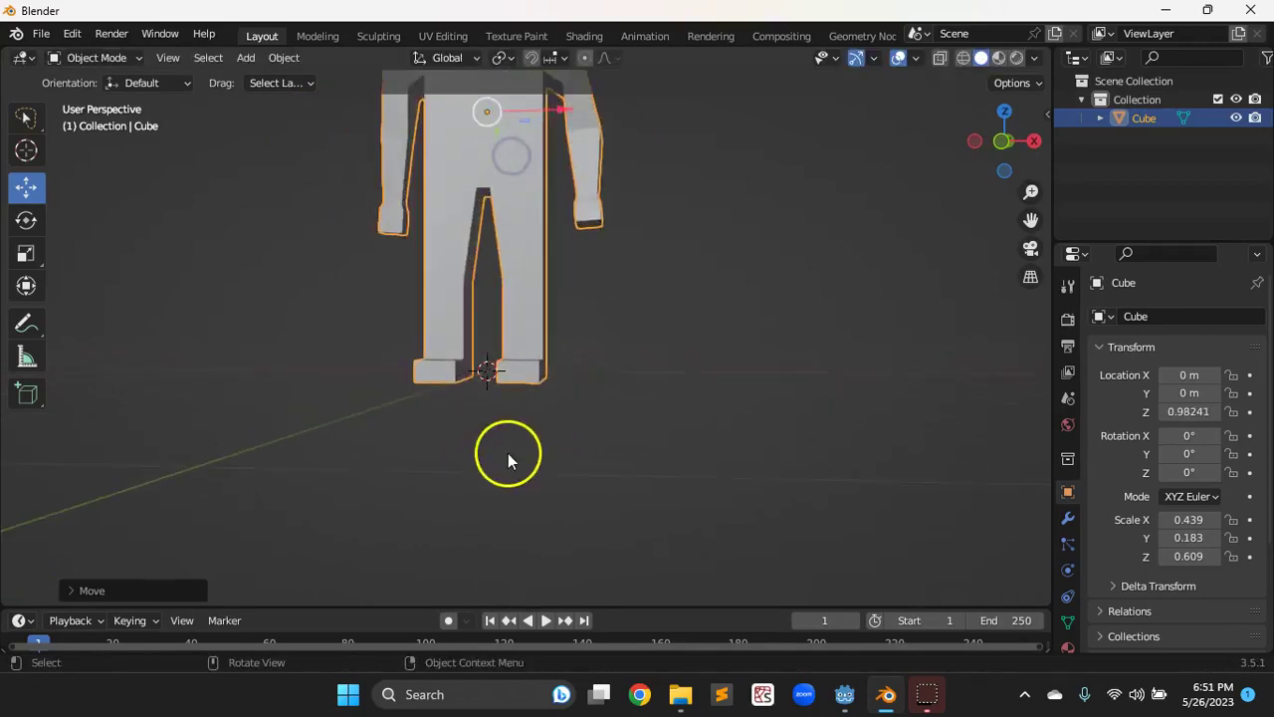
{"action": "scroll", "coordinate": [508, 453], "scroll_direction": "up", "scroll_amount": 3}
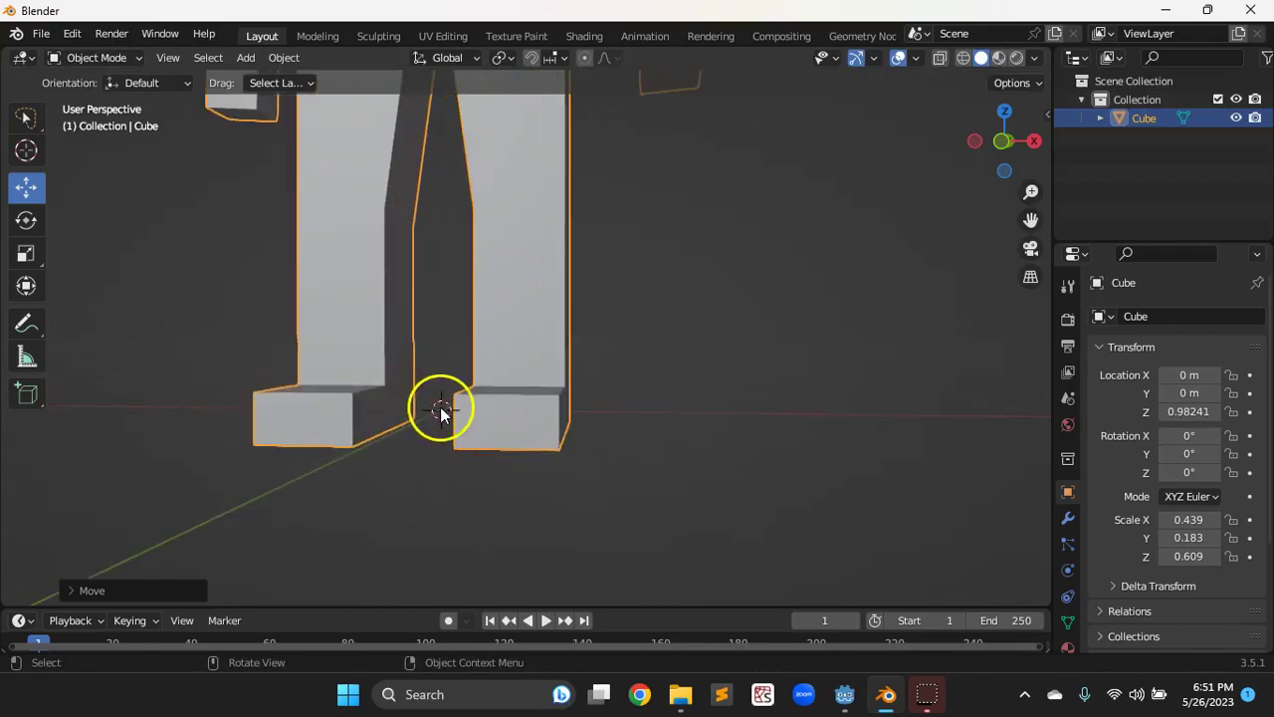
{"action": "scroll", "coordinate": [443, 407], "scroll_direction": "down", "scroll_amount": 6}
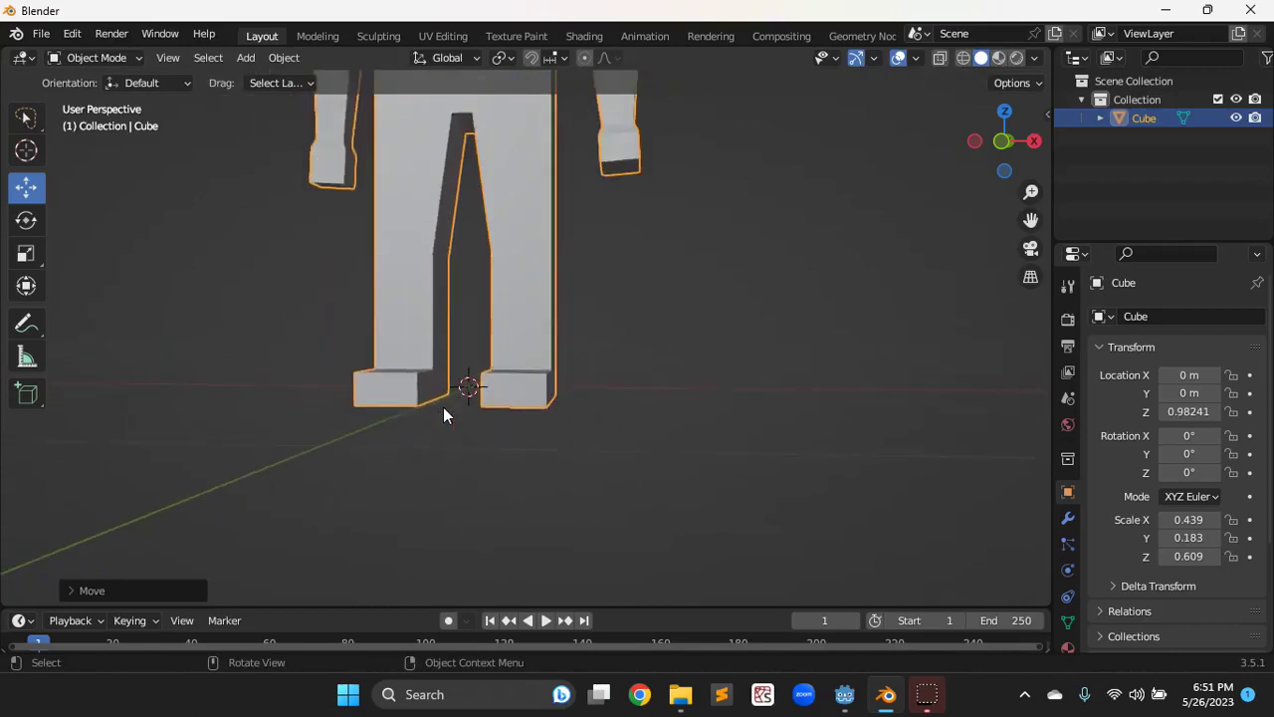
Set the character's origin to the 3D cursor at its feet and check the origin's placement from several sides.
{"action": "left_click", "coordinate": [281, 58]}
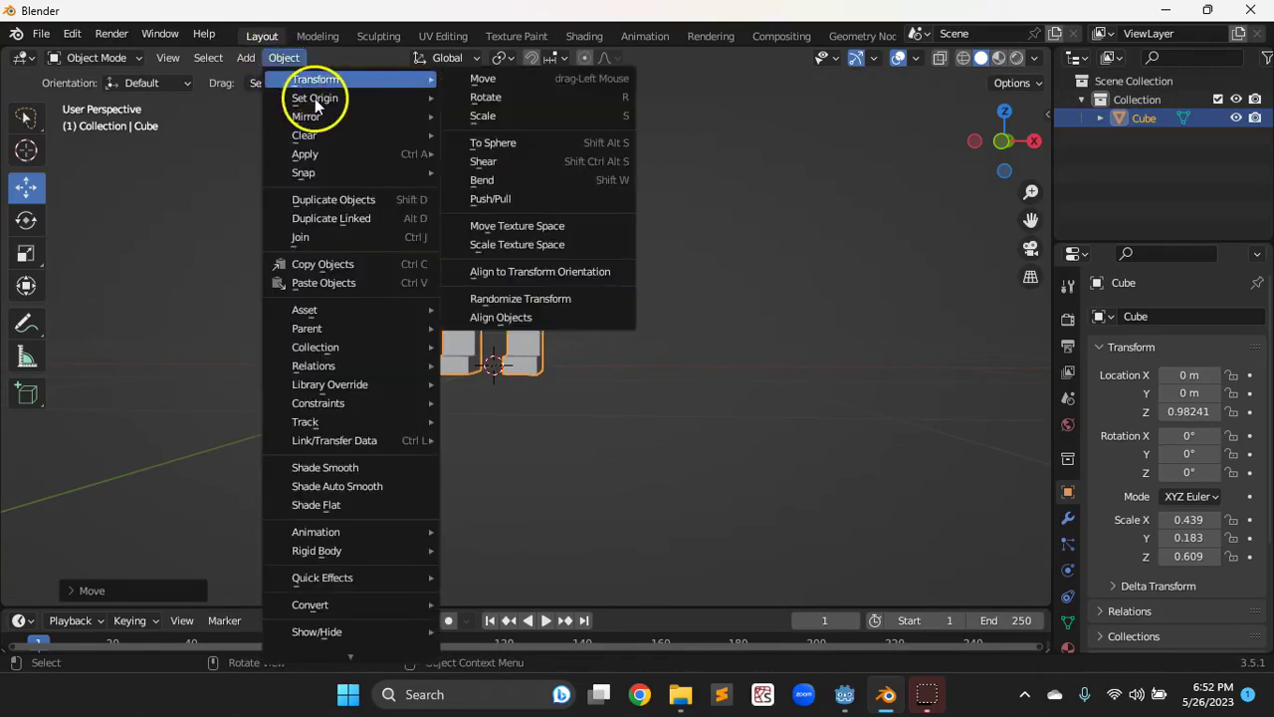
{"action": "mouse_move", "coordinate": [320, 105]}
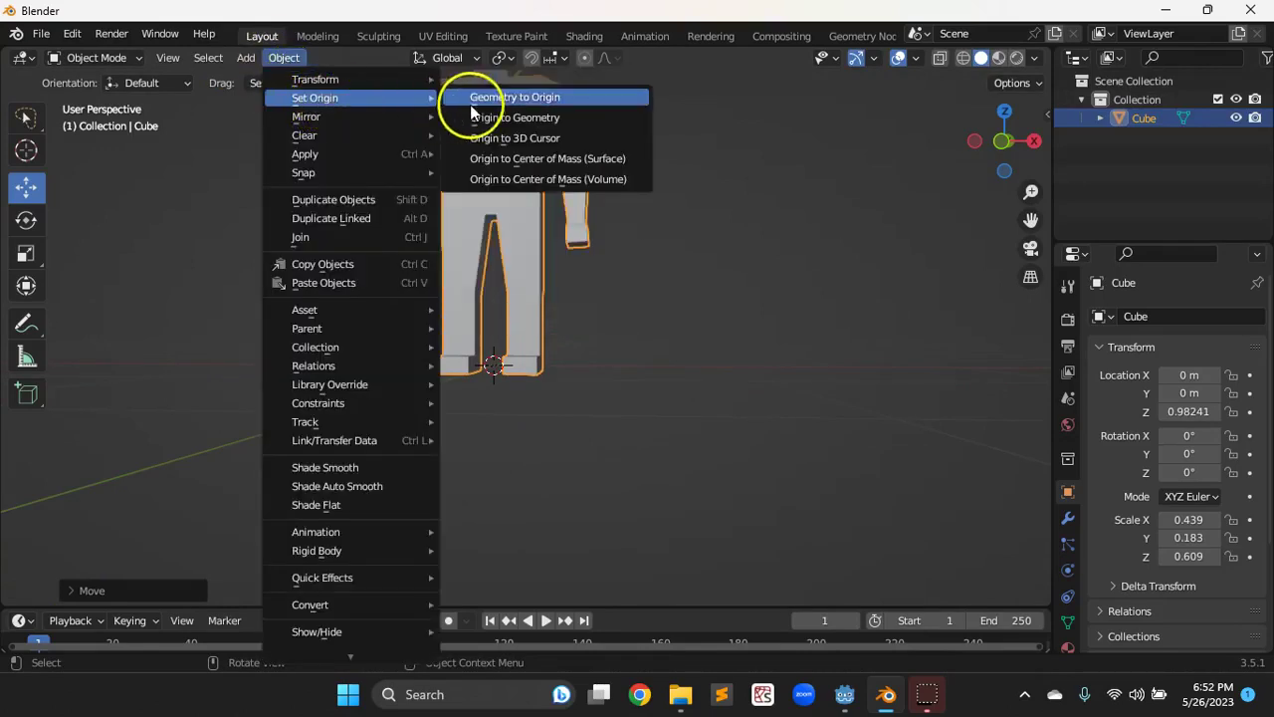
{"action": "left_click", "coordinate": [510, 138]}
{"action": "scroll", "coordinate": [541, 364], "scroll_direction": "down", "scroll_amount": 3}
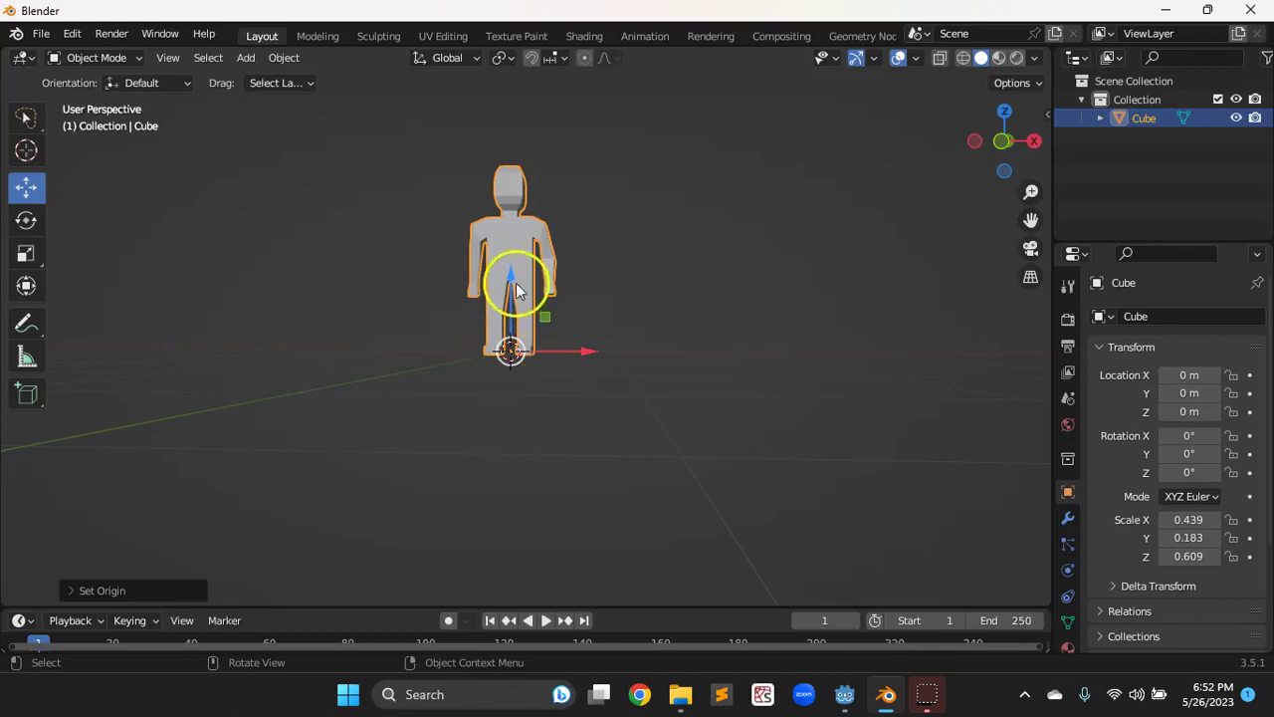
{"action": "middle_click_drag", "start_coordinate": [523, 350], "coordinate": [361, 403]}
{"action": "left_click", "coordinate": [508, 343]}
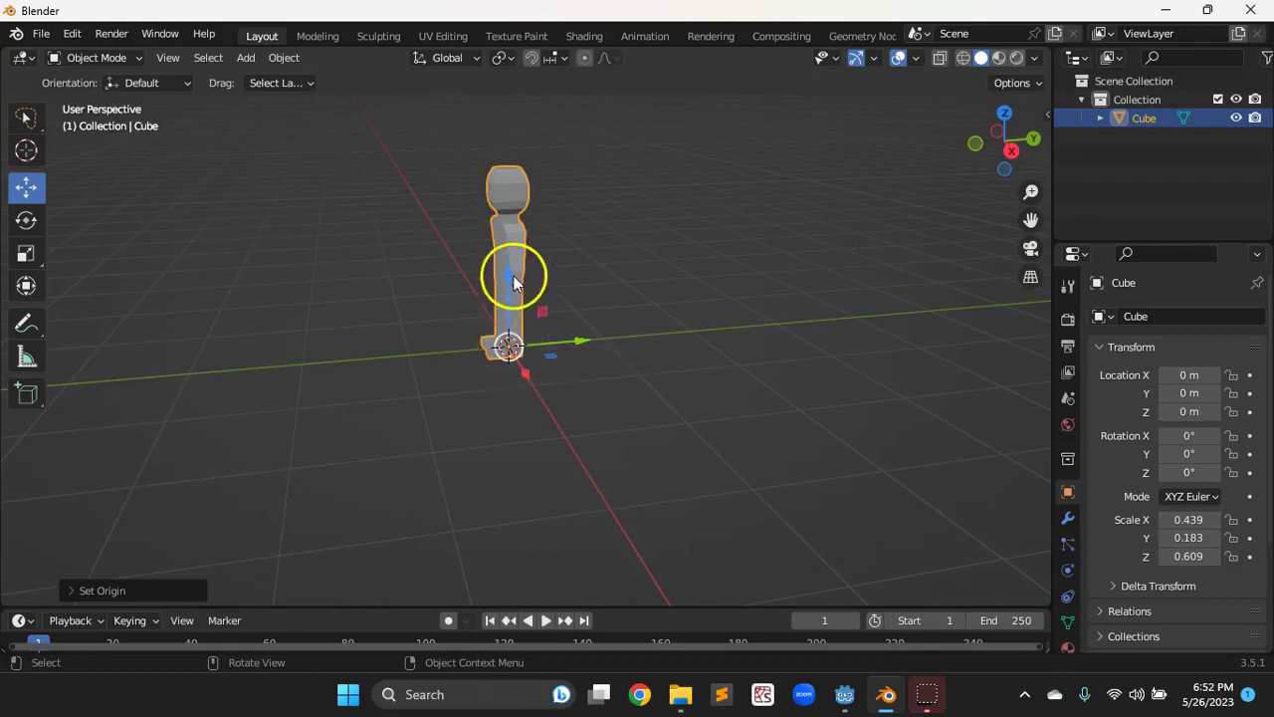
{"action": "middle_click_drag", "start_coordinate": [533, 363], "coordinate": [659, 389]}
{"action": "scroll", "coordinate": [501, 339], "scroll_direction": "up", "scroll_amount": 4}
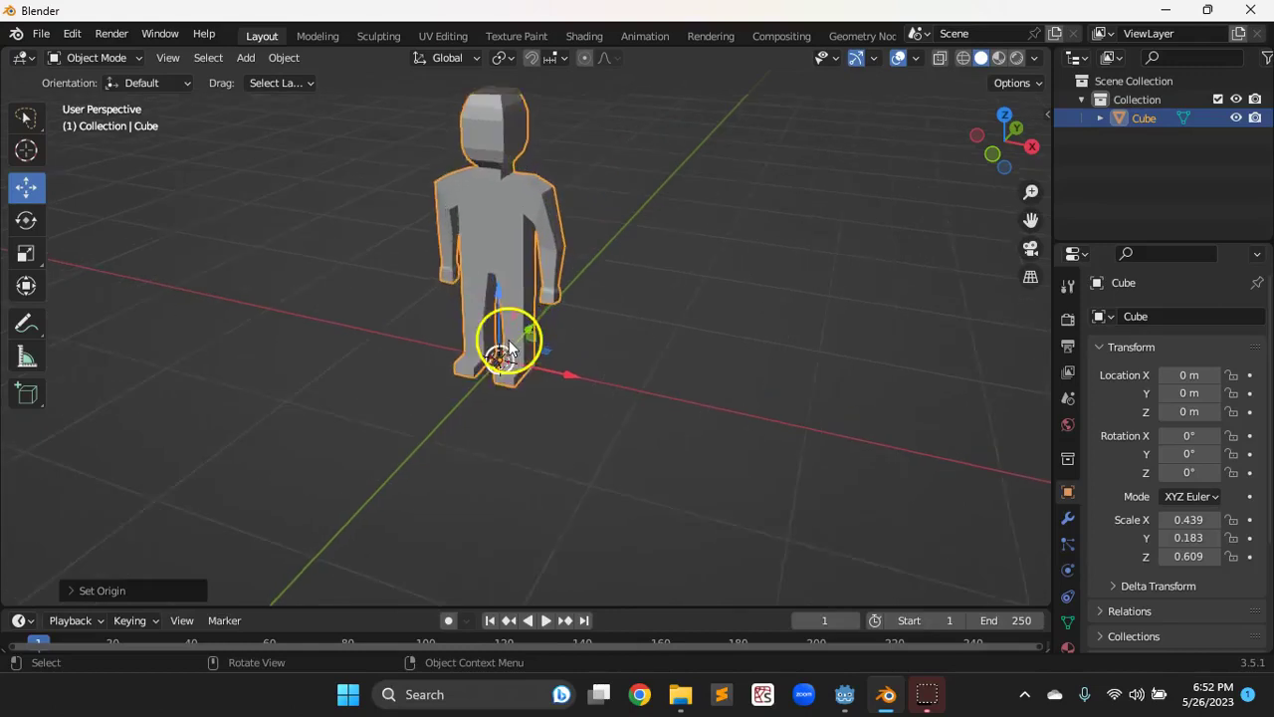
{"action": "middle_click_drag", "start_coordinate": [516, 339], "coordinate": [639, 388]}
{"action": "scroll", "coordinate": [622, 390], "scroll_direction": "up", "scroll_amount": 3}
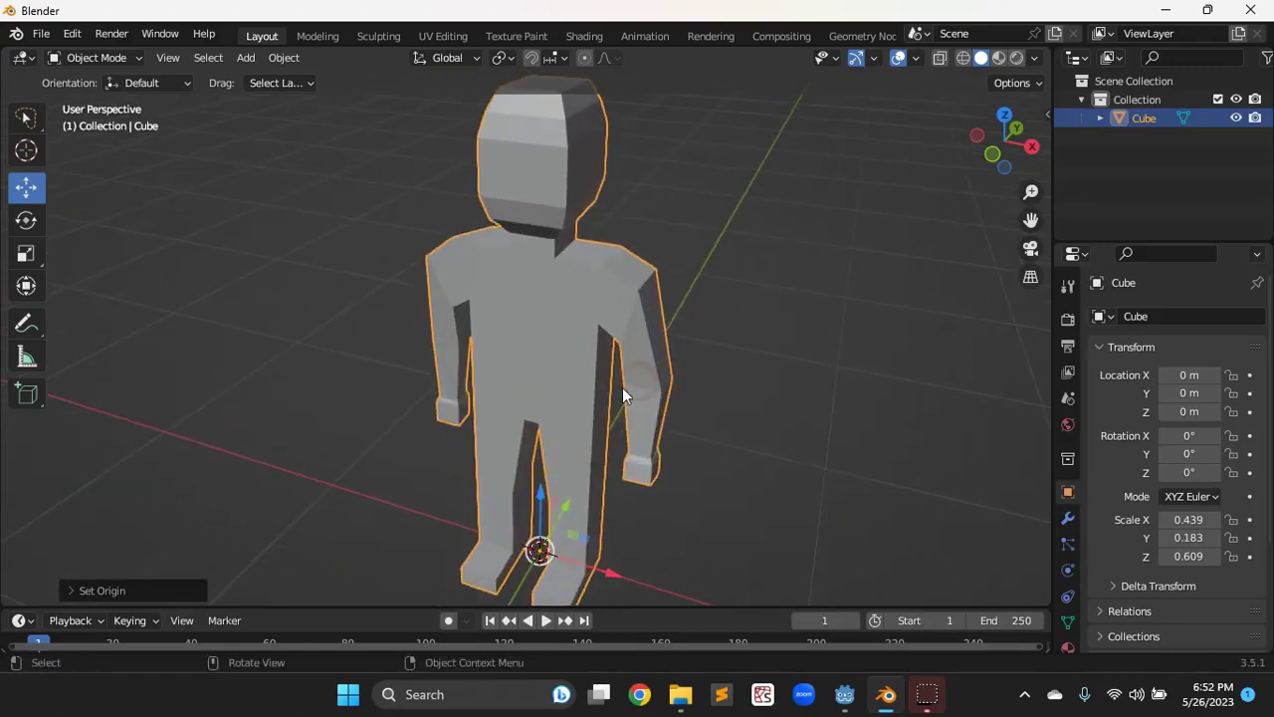
{"action": "scroll", "coordinate": [622, 391], "scroll_direction": "down", "scroll_amount": 1}
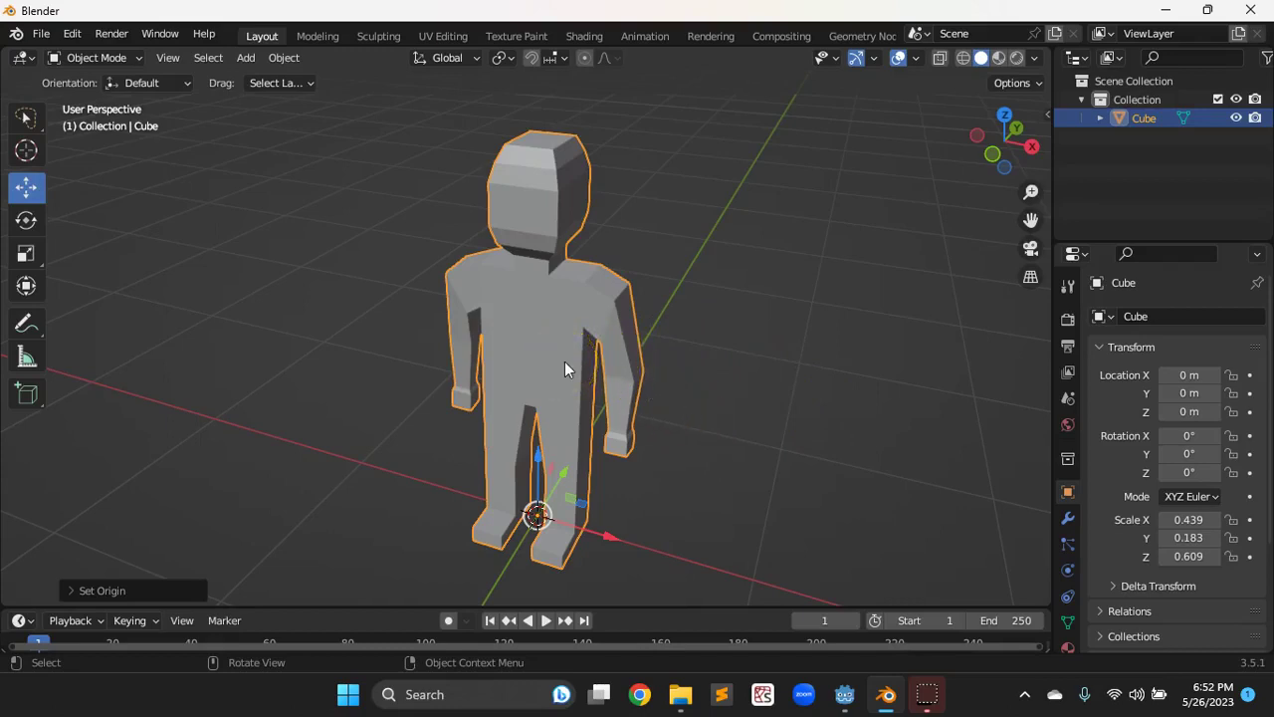
Create a new material for the character in its material properties.
{"action": "left_click", "coordinate": [547, 320]}
{"action": "scroll", "coordinate": [1070, 494], "scroll_direction": "down", "scroll_amount": 2}
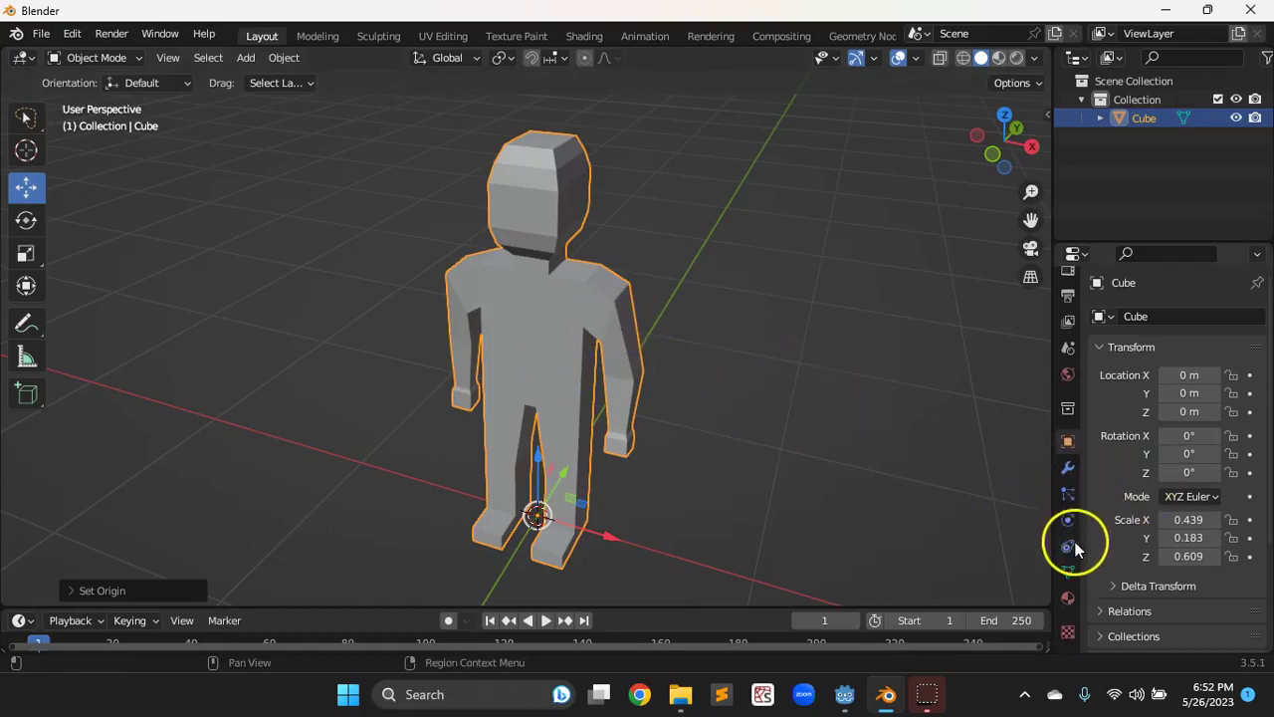
{"action": "left_click", "coordinate": [1068, 600]}
{"action": "left_click", "coordinate": [650, 426]}
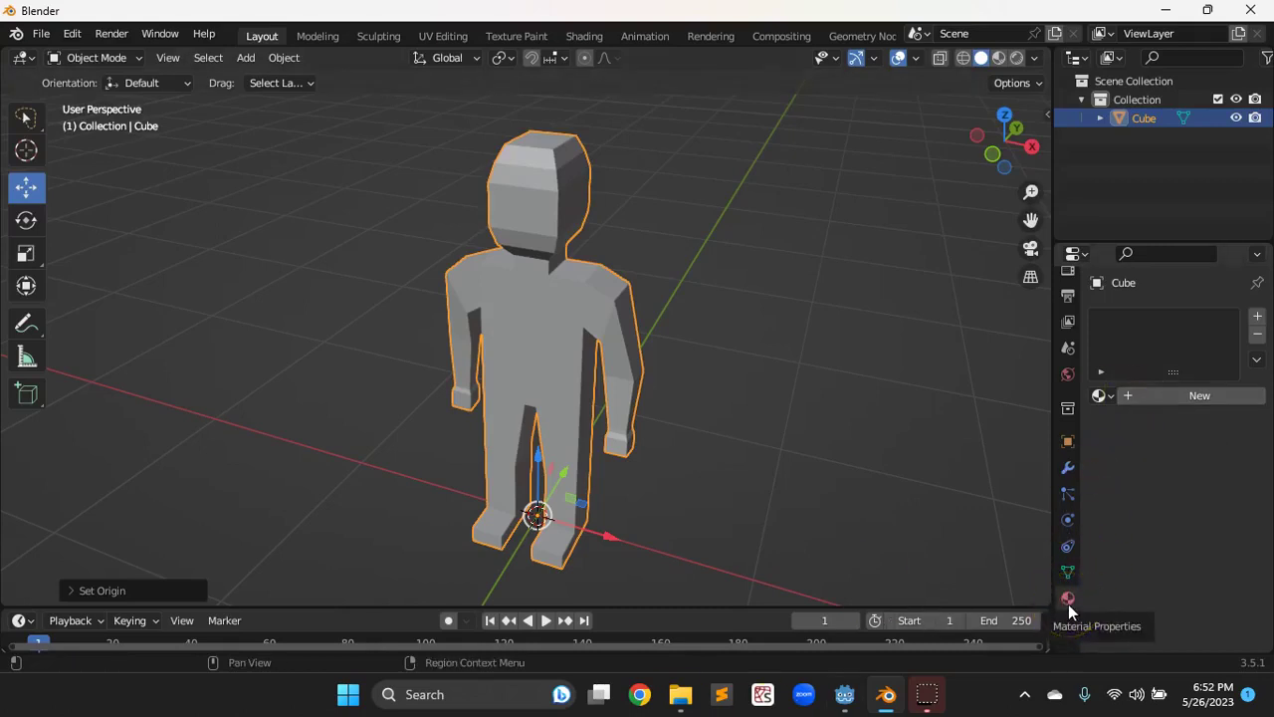
{"action": "left_click", "coordinate": [1131, 395]}
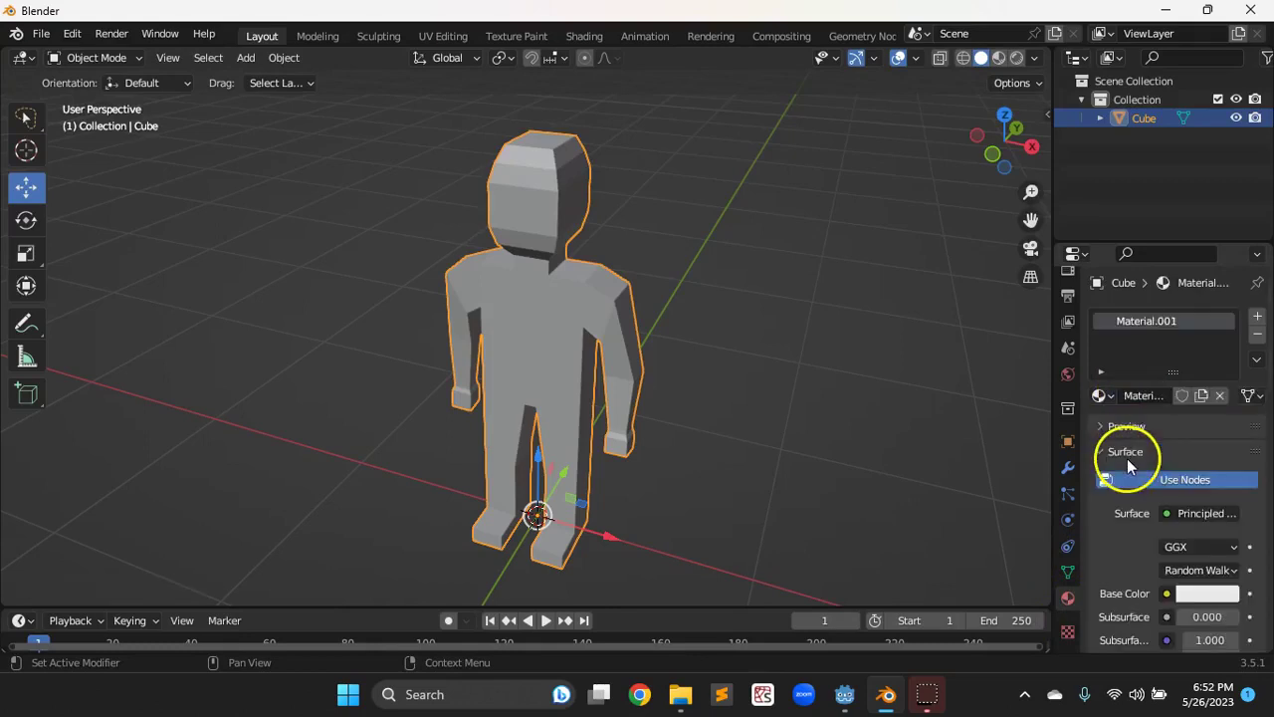
Look through the new material's surface settings, such as base color, subsurface, metallic, specular and roughness.
{"action": "scroll", "coordinate": [1143, 482], "scroll_direction": "down", "scroll_amount": 3}
{"action": "scroll", "coordinate": [1143, 488], "scroll_direction": "down", "scroll_amount": 3}
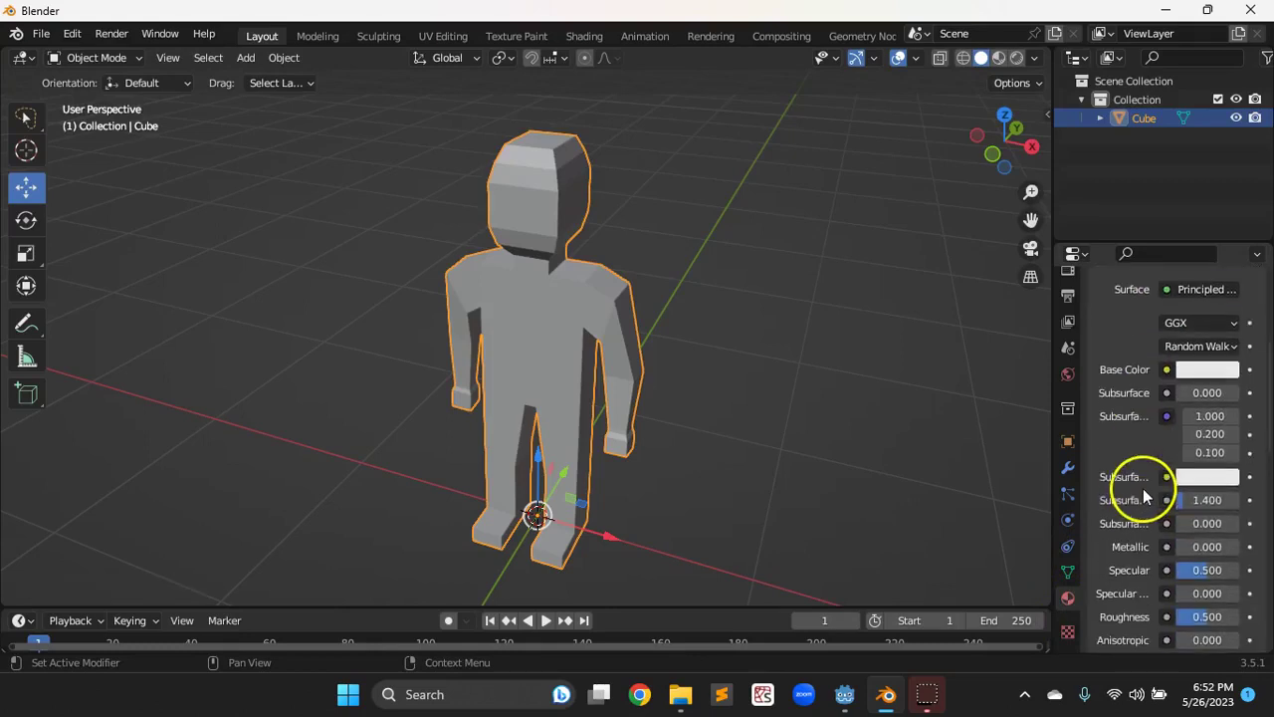
{"action": "middle_click_drag", "start_coordinate": [421, 361], "coordinate": [388, 337]}
{"action": "scroll", "coordinate": [1207, 503], "scroll_direction": "down", "scroll_amount": 3}
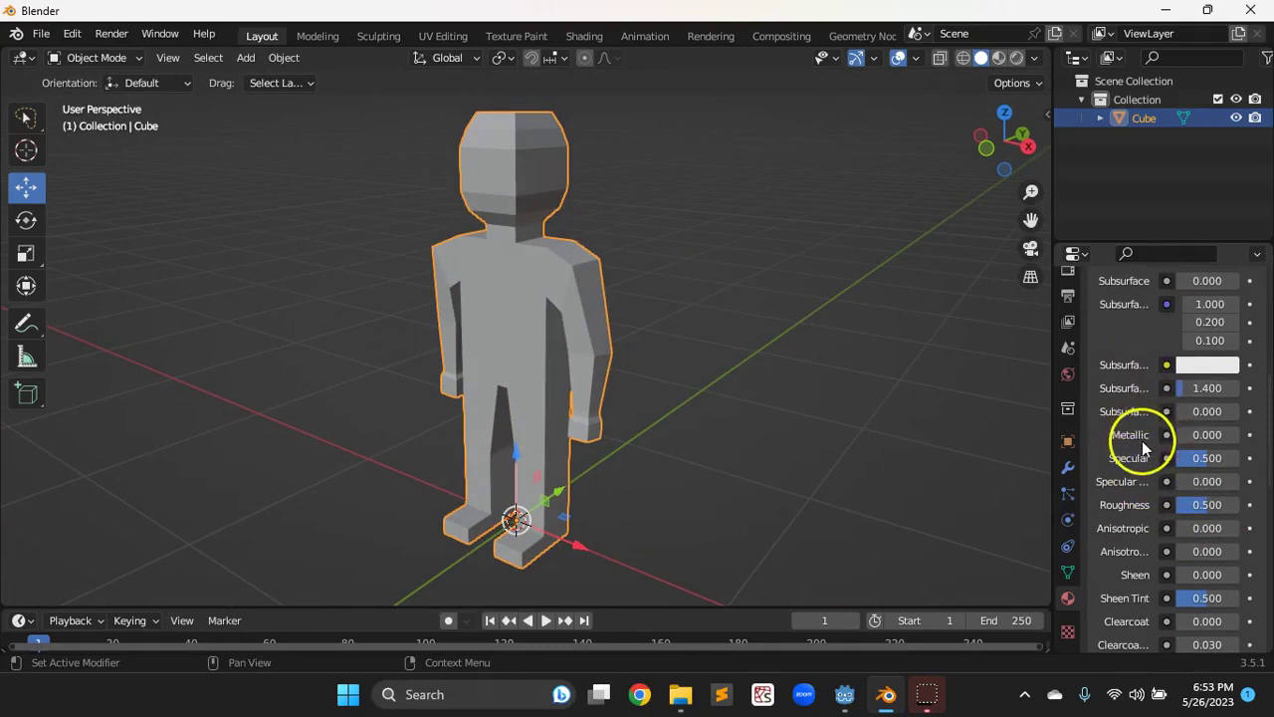
{"action": "scroll", "coordinate": [1163, 507], "scroll_direction": "down", "scroll_amount": 1}
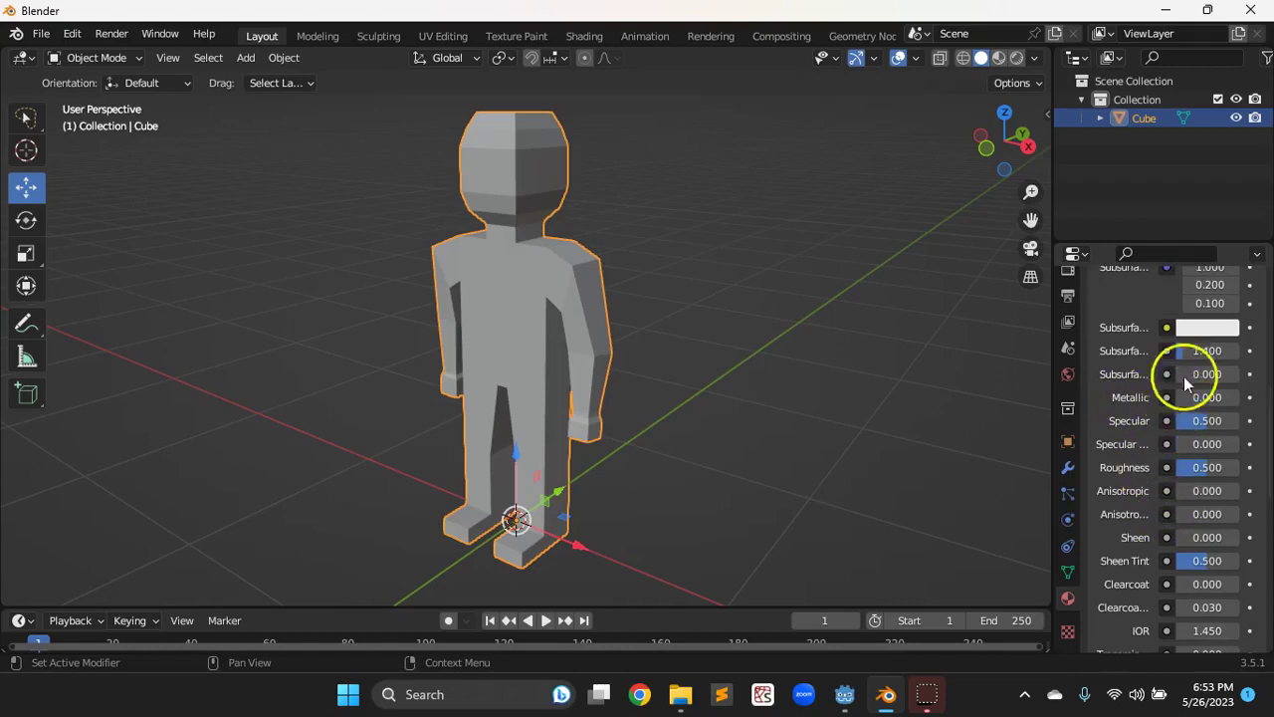
{"action": "scroll", "coordinate": [1181, 516], "scroll_direction": "down", "scroll_amount": 1}
{"action": "scroll", "coordinate": [1182, 520], "scroll_direction": "down", "scroll_amount": 1}
{"action": "scroll", "coordinate": [1181, 521], "scroll_direction": "up", "scroll_amount": 5}
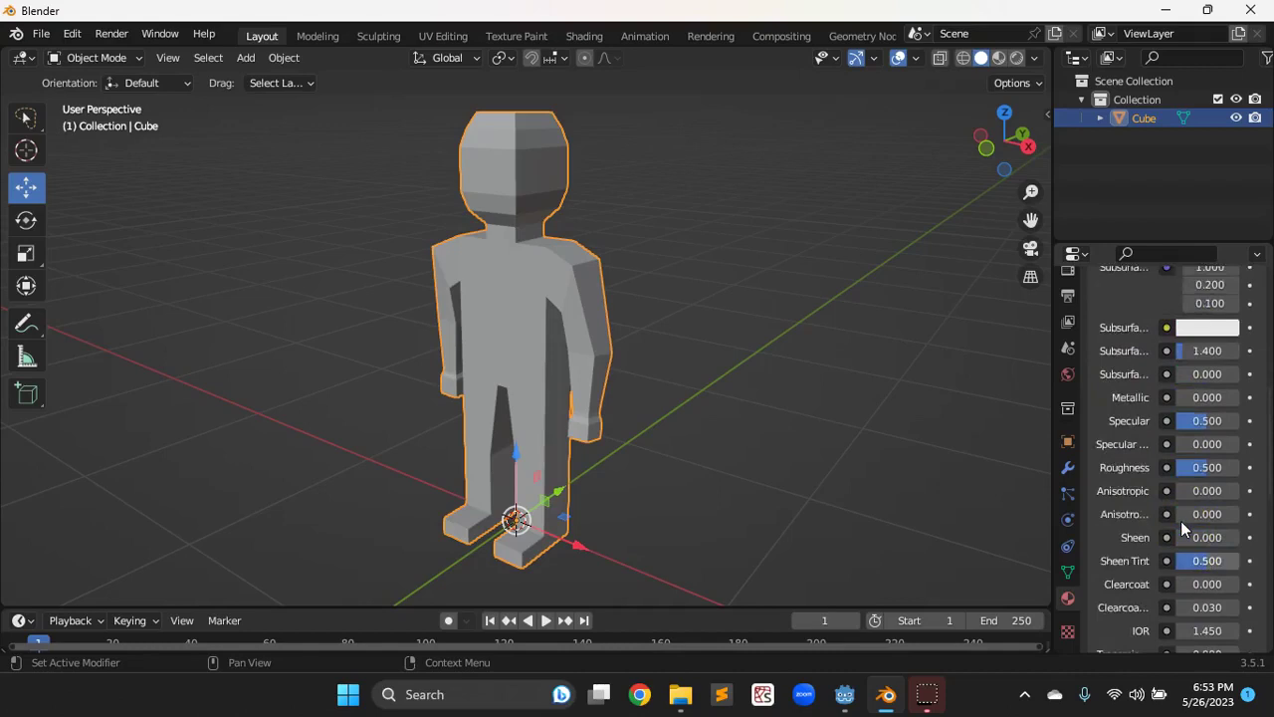
{"action": "scroll", "coordinate": [1182, 528], "scroll_direction": "up", "scroll_amount": 1}
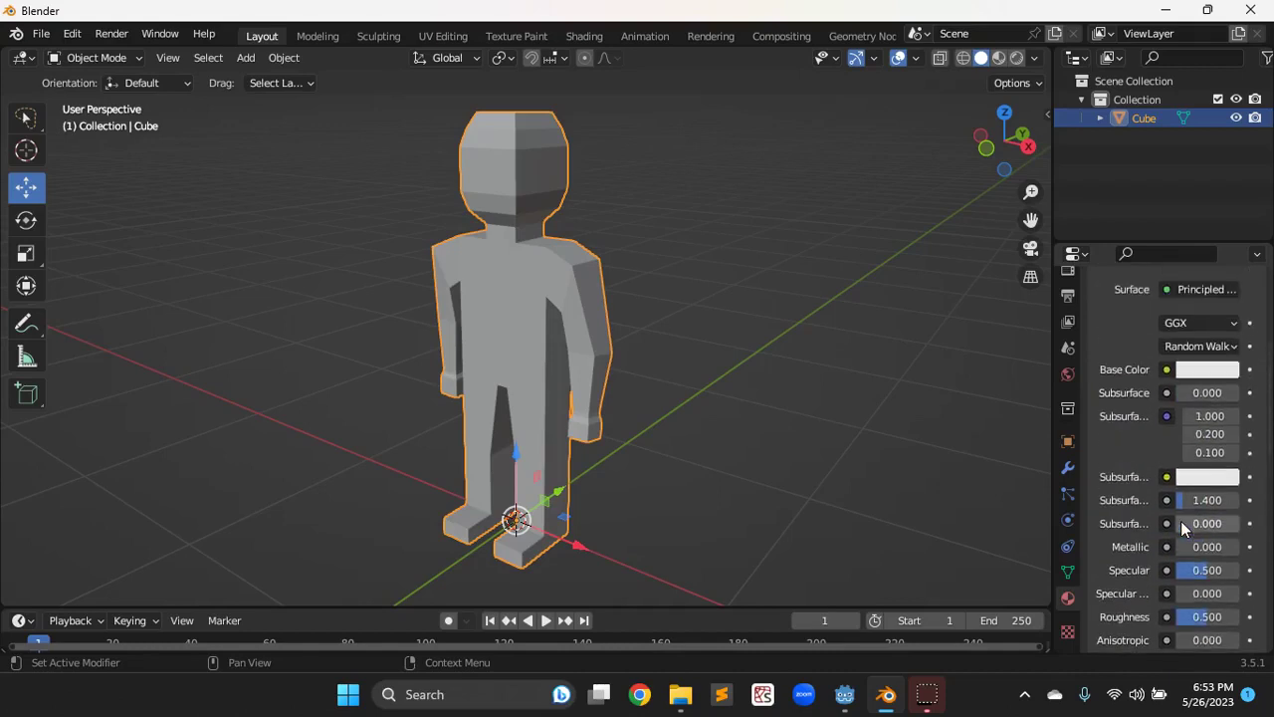
Set the material's base color to a golden tan with hue 0.090 and saturation 0.910, and darken it slightly.
{"action": "left_click", "coordinate": [1199, 370]}
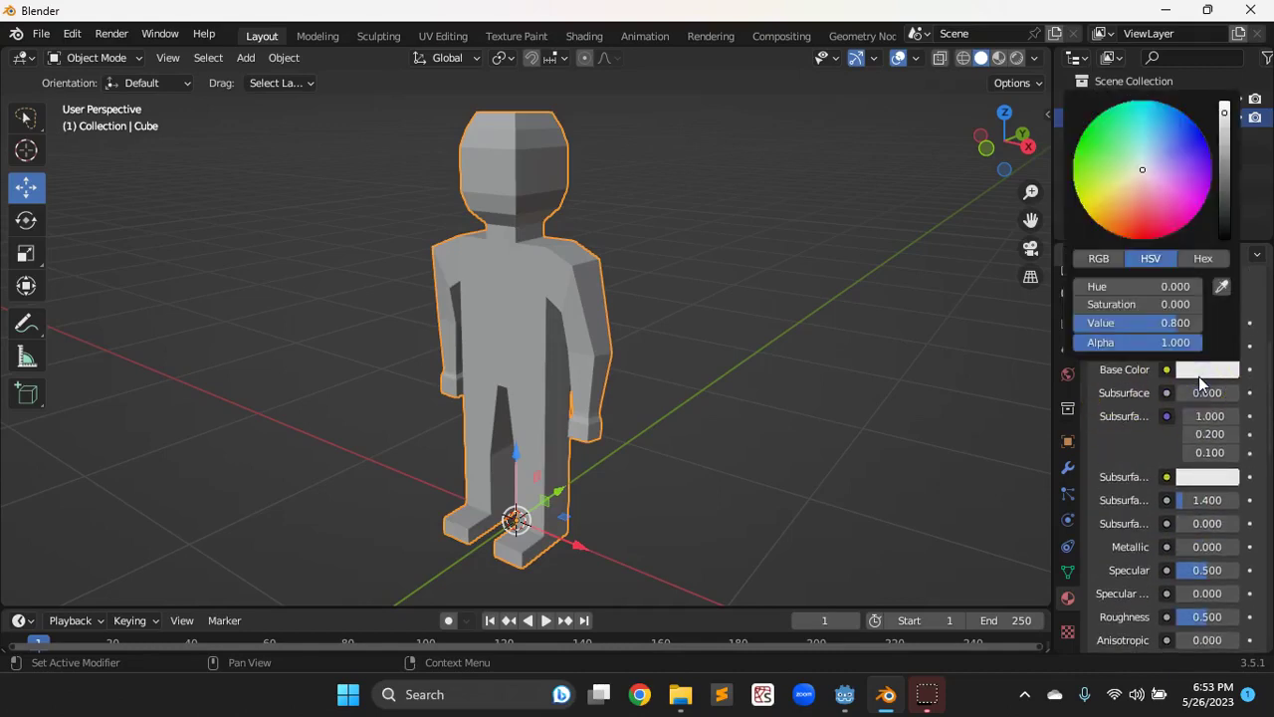
{"action": "left_click", "coordinate": [1112, 205]}
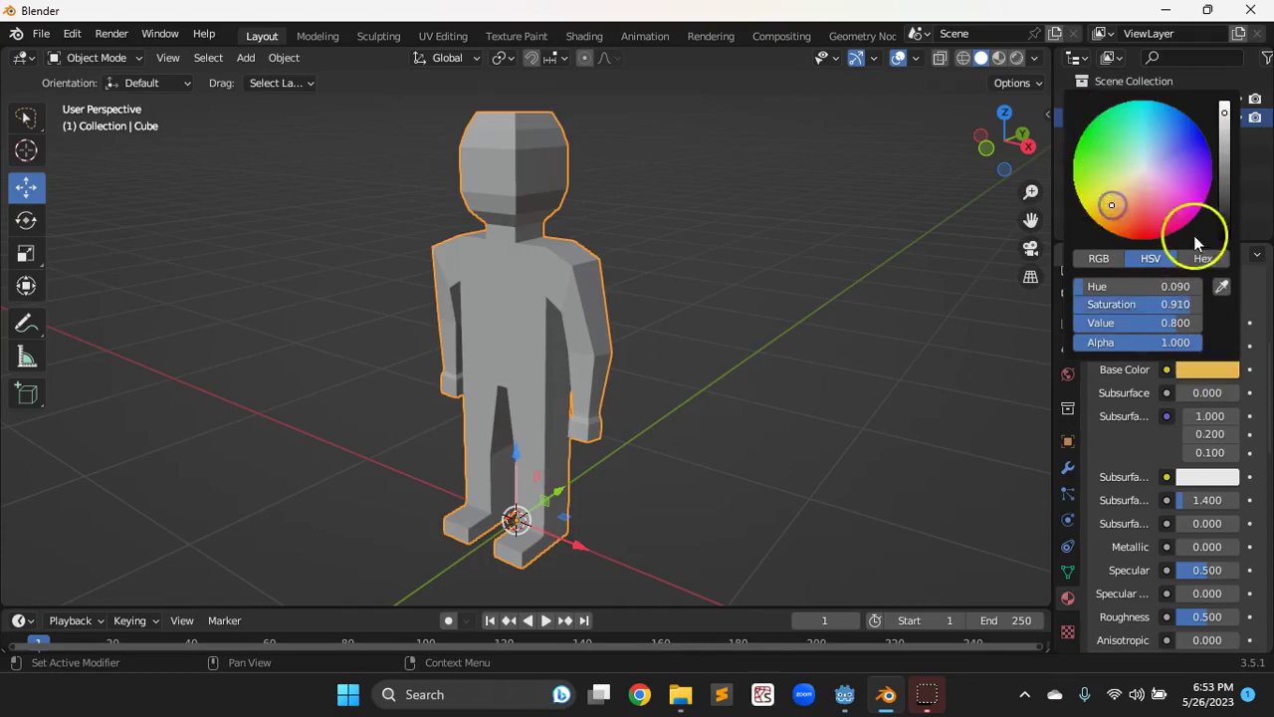
{"action": "left_click", "coordinate": [1224, 144]}
Switch the viewport to Material Preview shading and view the colored character from the front.
{"action": "left_click", "coordinate": [999, 58]}
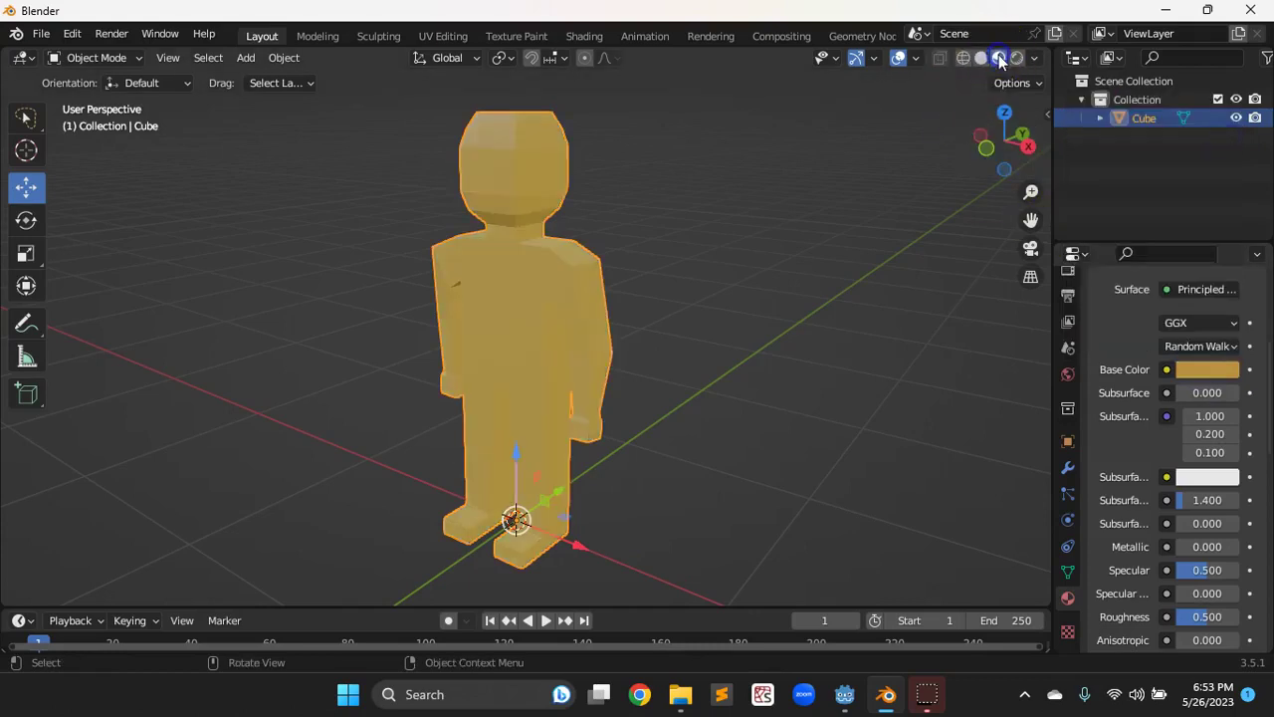
{"action": "scroll", "coordinate": [718, 380], "scroll_direction": "down", "scroll_amount": 2}
{"action": "scroll", "coordinate": [719, 380], "scroll_direction": "up", "scroll_amount": 4}
{"action": "scroll", "coordinate": [719, 380], "scroll_direction": "down", "scroll_amount": 2}
{"action": "left_click", "coordinate": [573, 389]}
{"action": "middle_click_drag", "start_coordinate": [573, 392], "coordinate": [625, 383]}
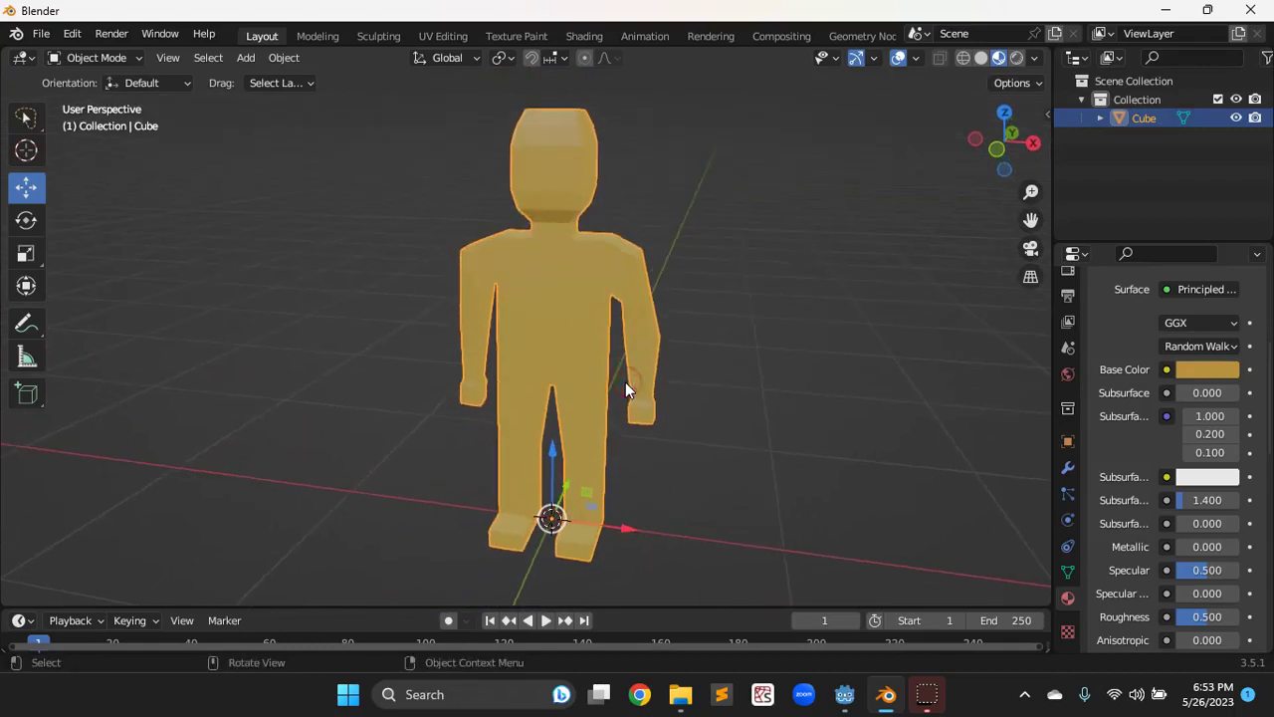
{"action": "left_click", "coordinate": [657, 375]}
Put the character into Edit Mode and get a close view of its torso and arm faces.
{"action": "scroll", "coordinate": [1161, 438], "scroll_direction": "up", "scroll_amount": 5}
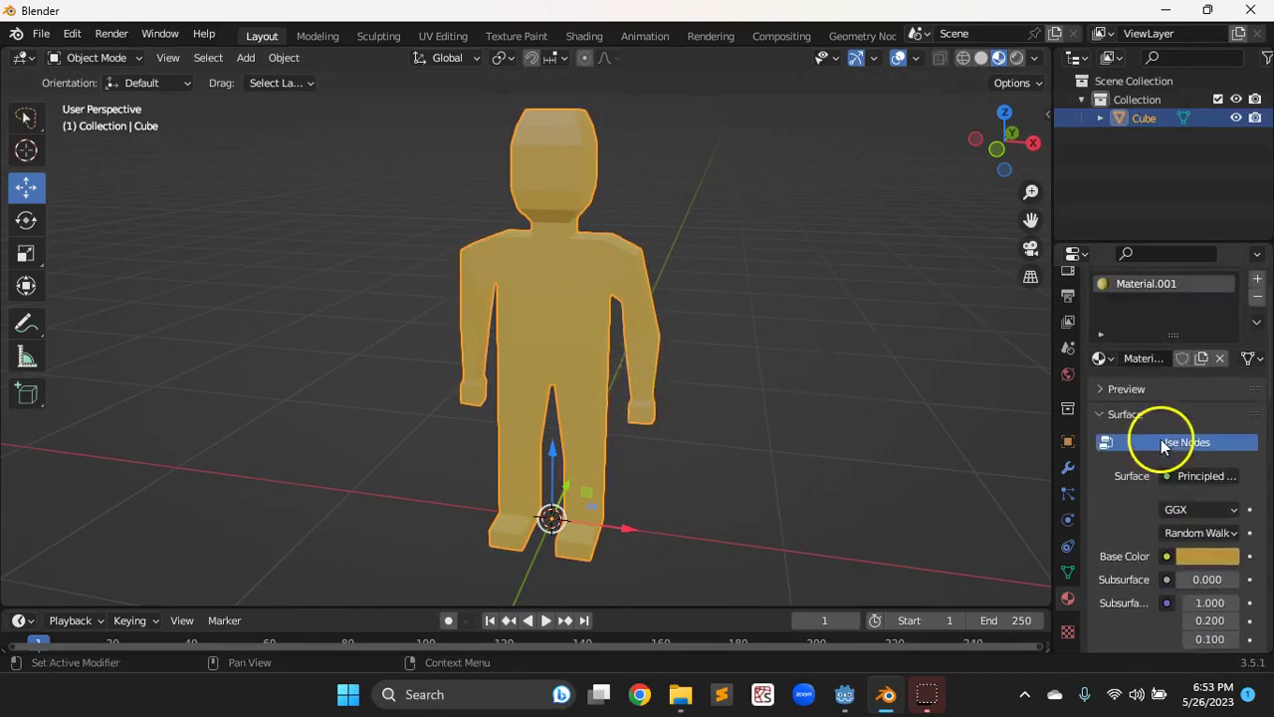
{"action": "left_click", "coordinate": [96, 57]}
{"action": "left_click", "coordinate": [100, 100]}
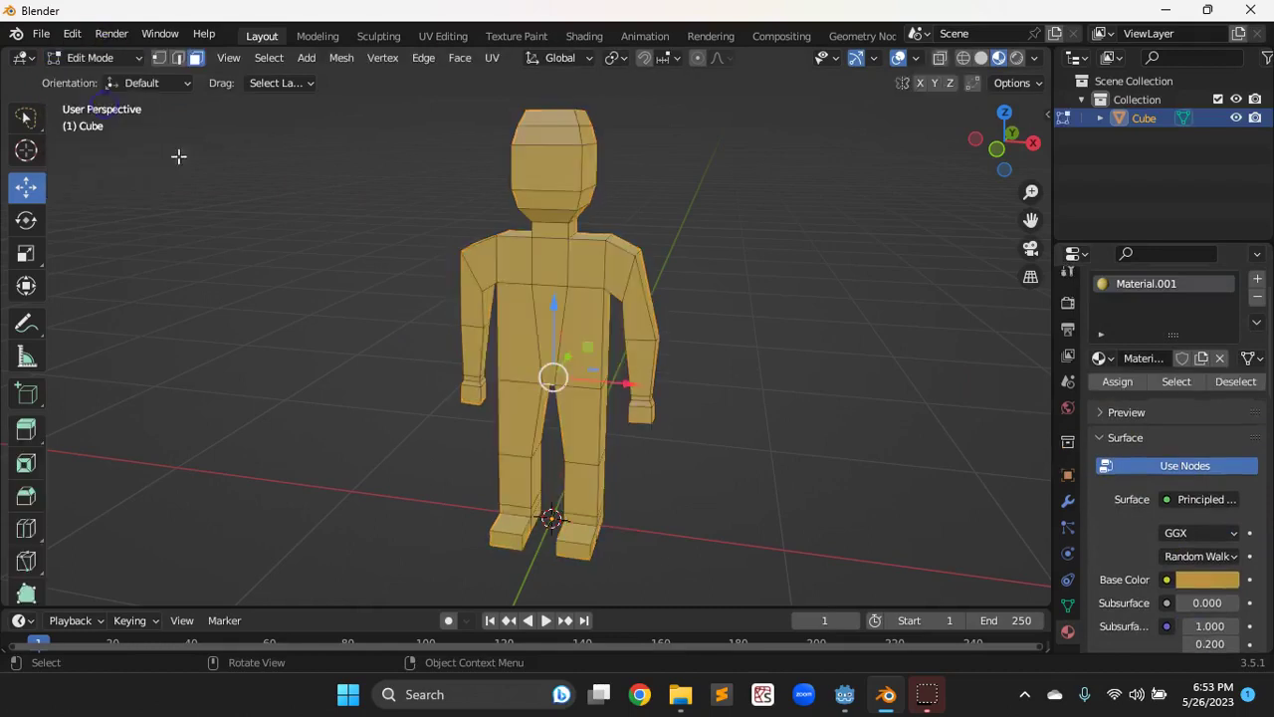
{"action": "scroll", "coordinate": [816, 425], "scroll_direction": "down", "scroll_amount": 3}
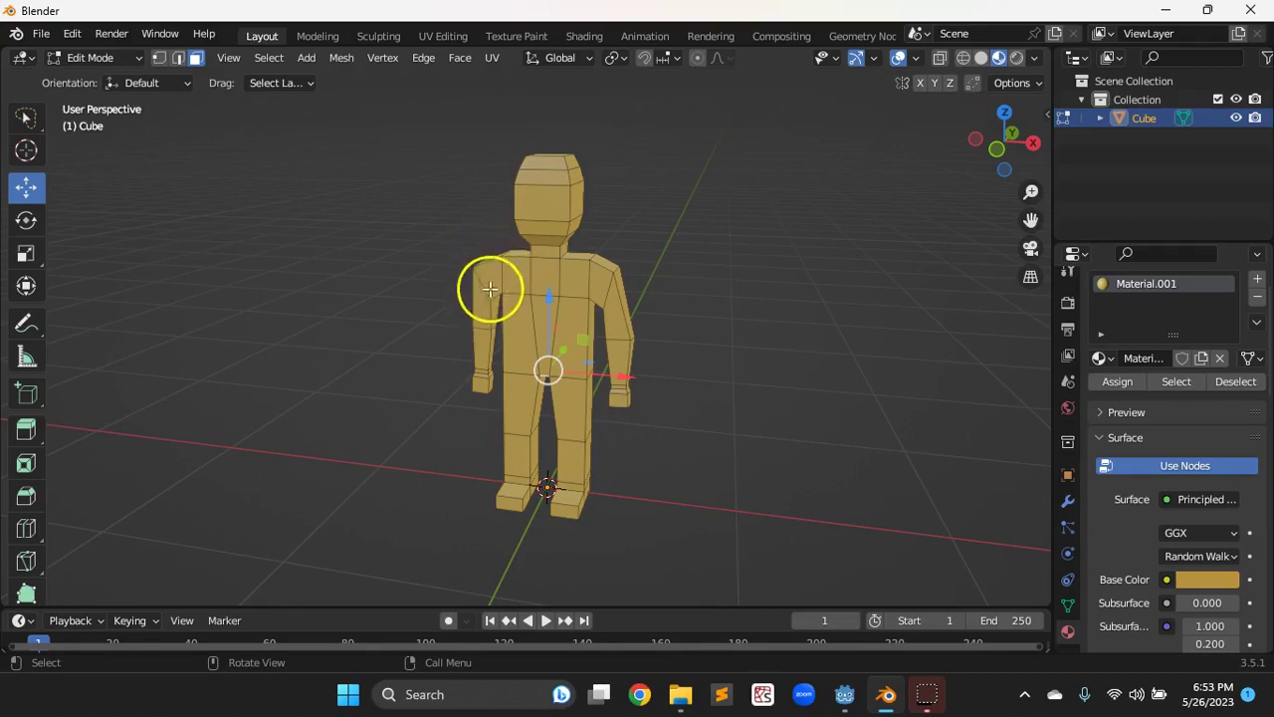
{"action": "middle_click_drag", "start_coordinate": [487, 284], "coordinate": [455, 293]}
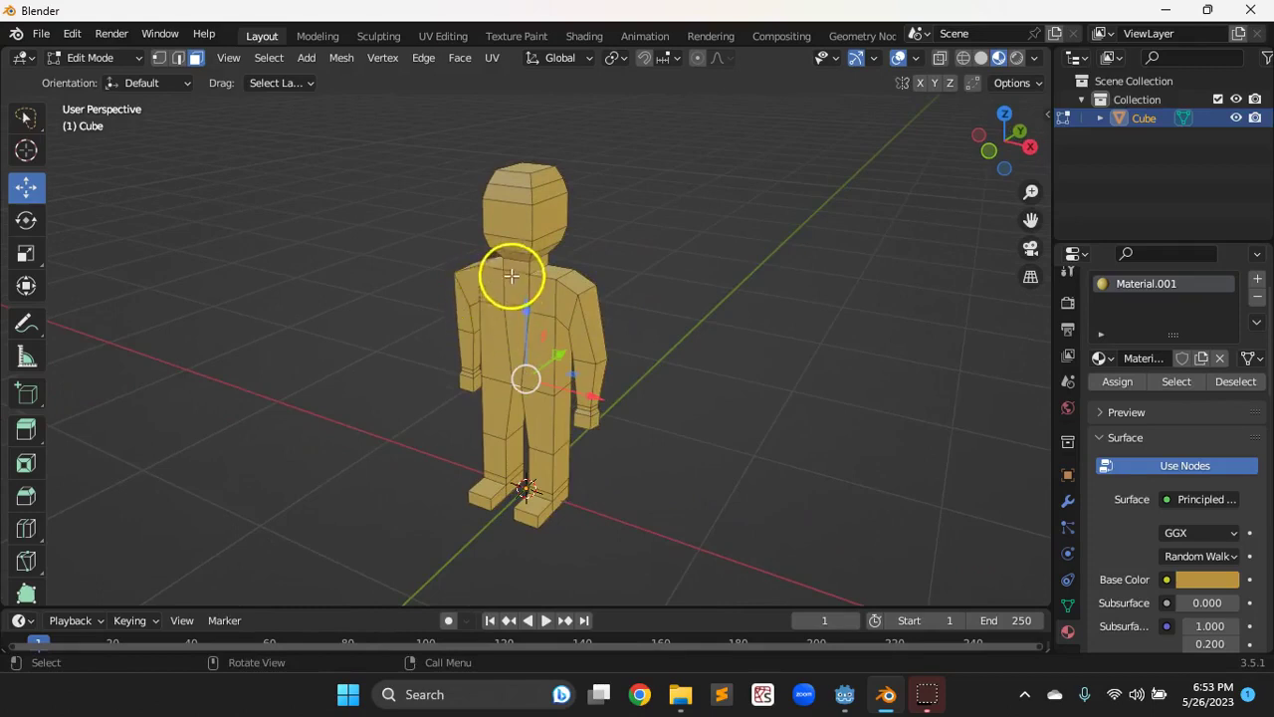
{"action": "middle_click_drag", "start_coordinate": [524, 315], "coordinate": [614, 320]}
{"action": "scroll", "coordinate": [535, 304], "scroll_direction": "up", "scroll_amount": 4}
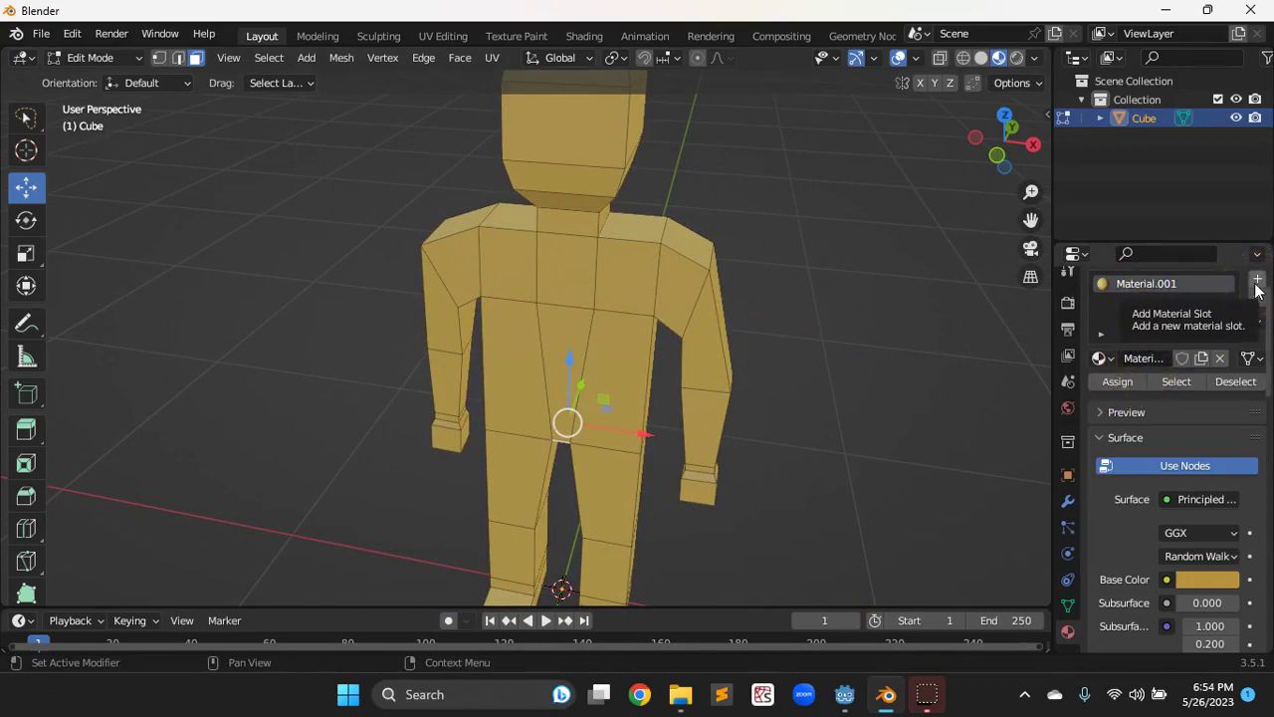
Add a second material slot with a new material and set its base color to bright red.
{"action": "left_click", "coordinate": [1256, 284]}
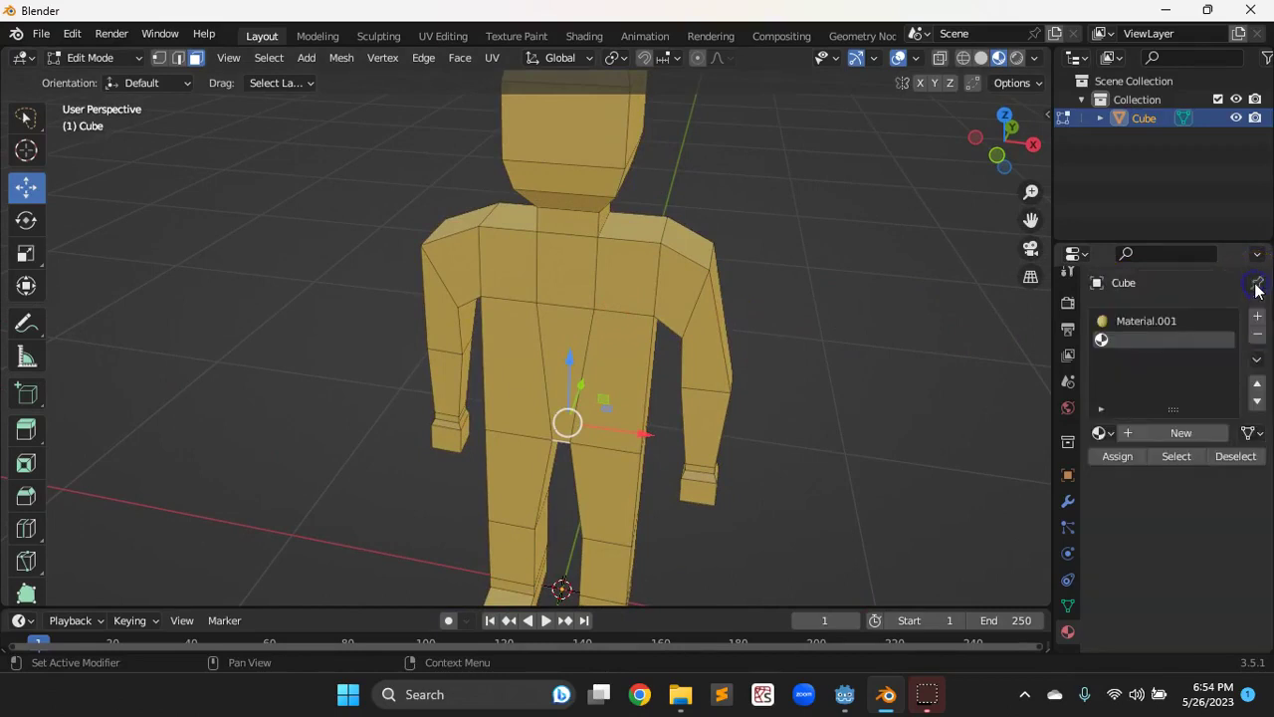
{"action": "left_click", "coordinate": [1160, 433]}
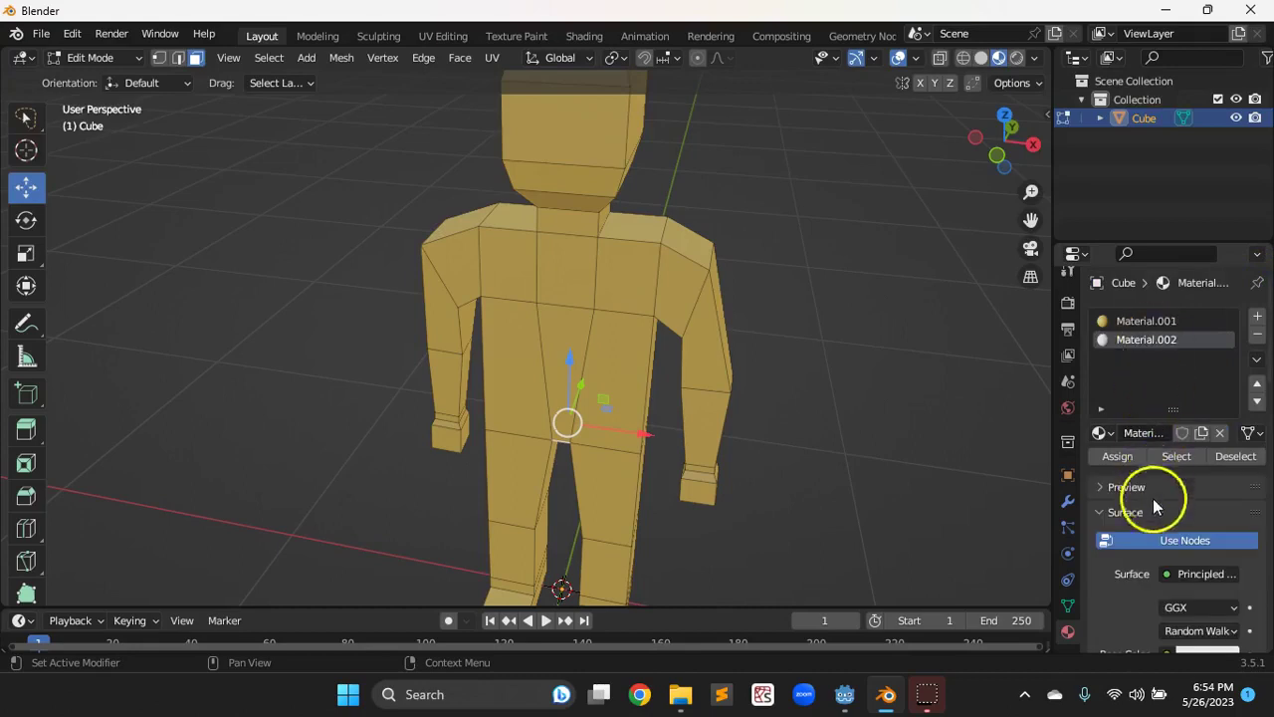
{"action": "scroll", "coordinate": [1162, 513], "scroll_direction": "down", "scroll_amount": 3}
{"action": "left_click", "coordinate": [1210, 580]}
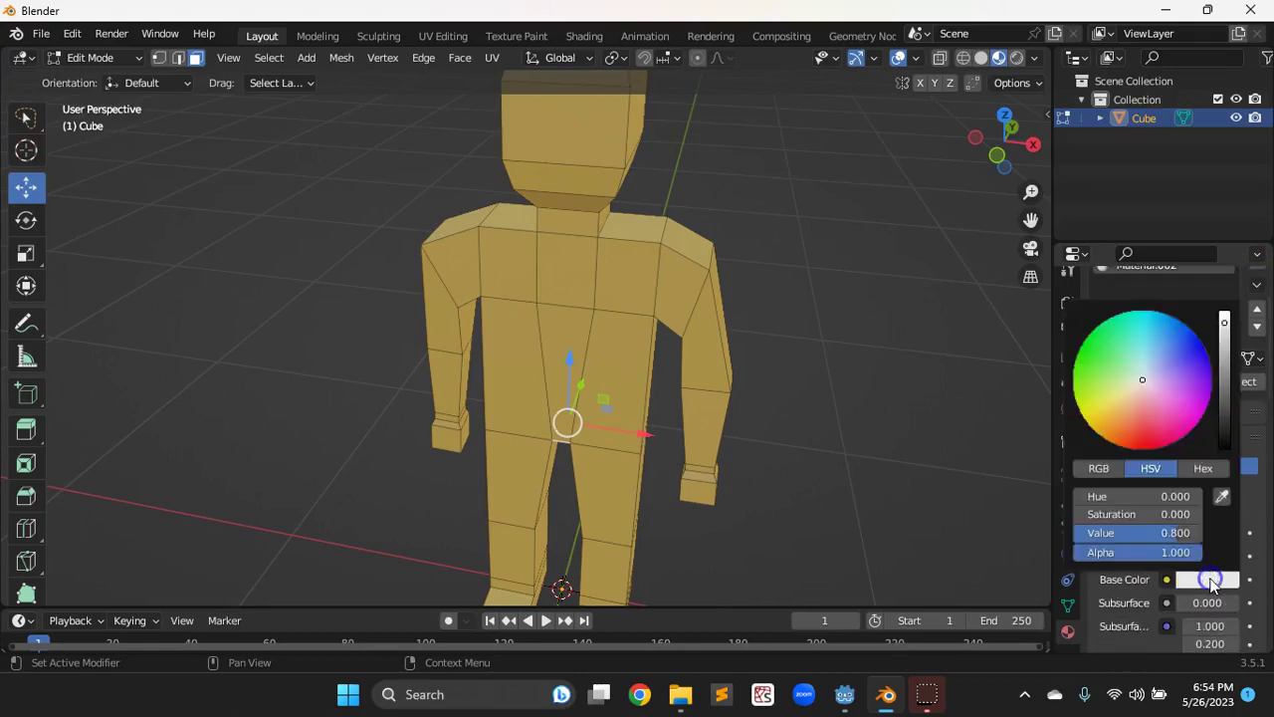
{"action": "left_click", "coordinate": [1142, 436]}
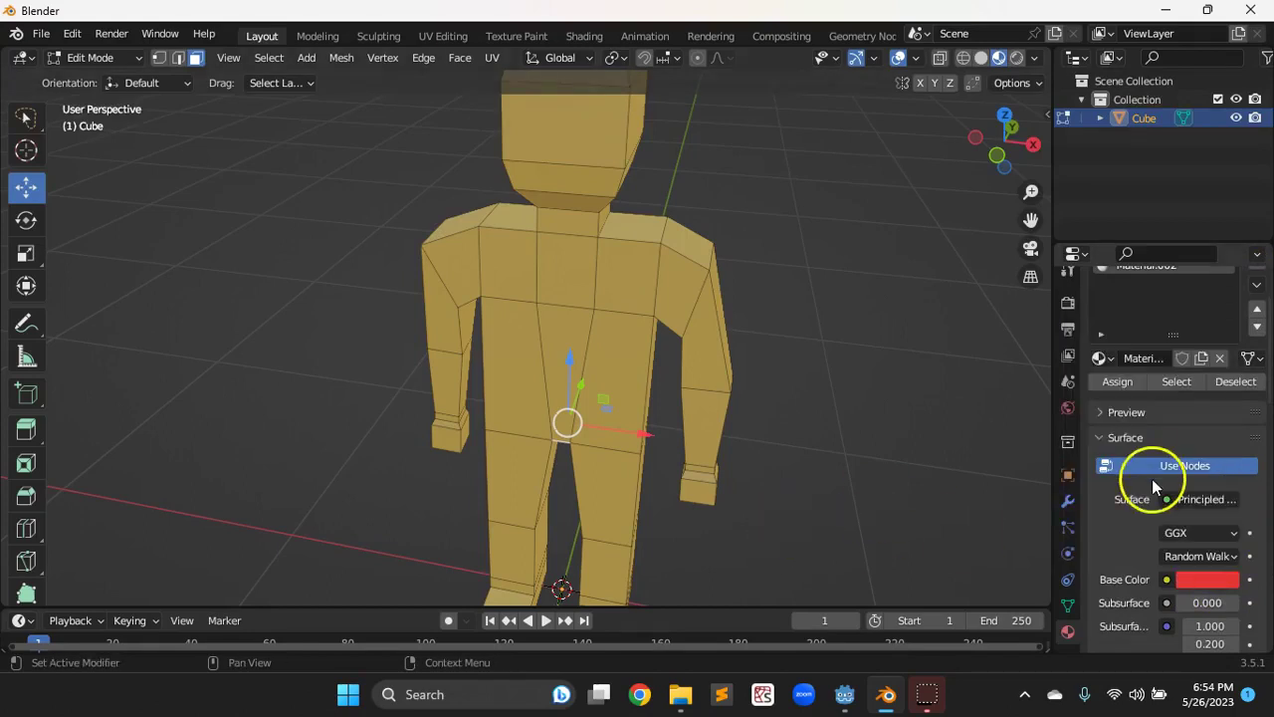
Assign the red Material.002 to the front face of the character's right shoulder, and clear the selection.
{"action": "left_click", "coordinate": [458, 269]}
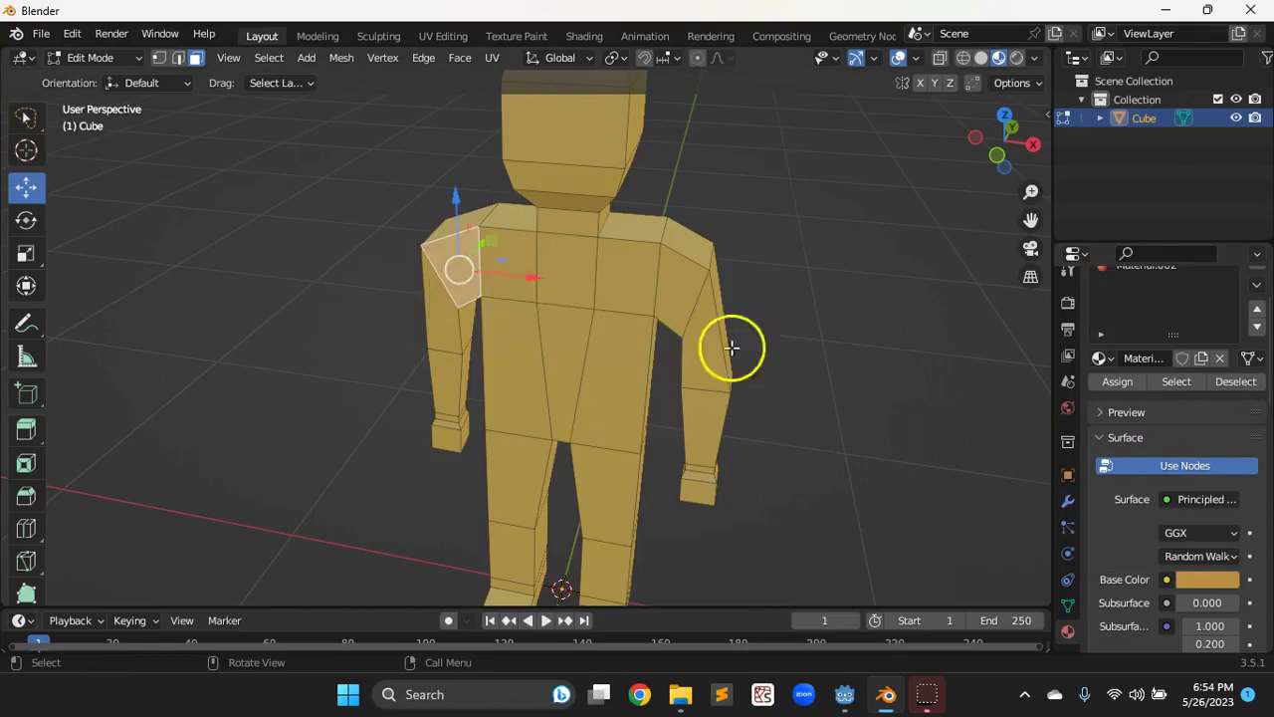
{"action": "left_click", "coordinate": [1111, 382]}
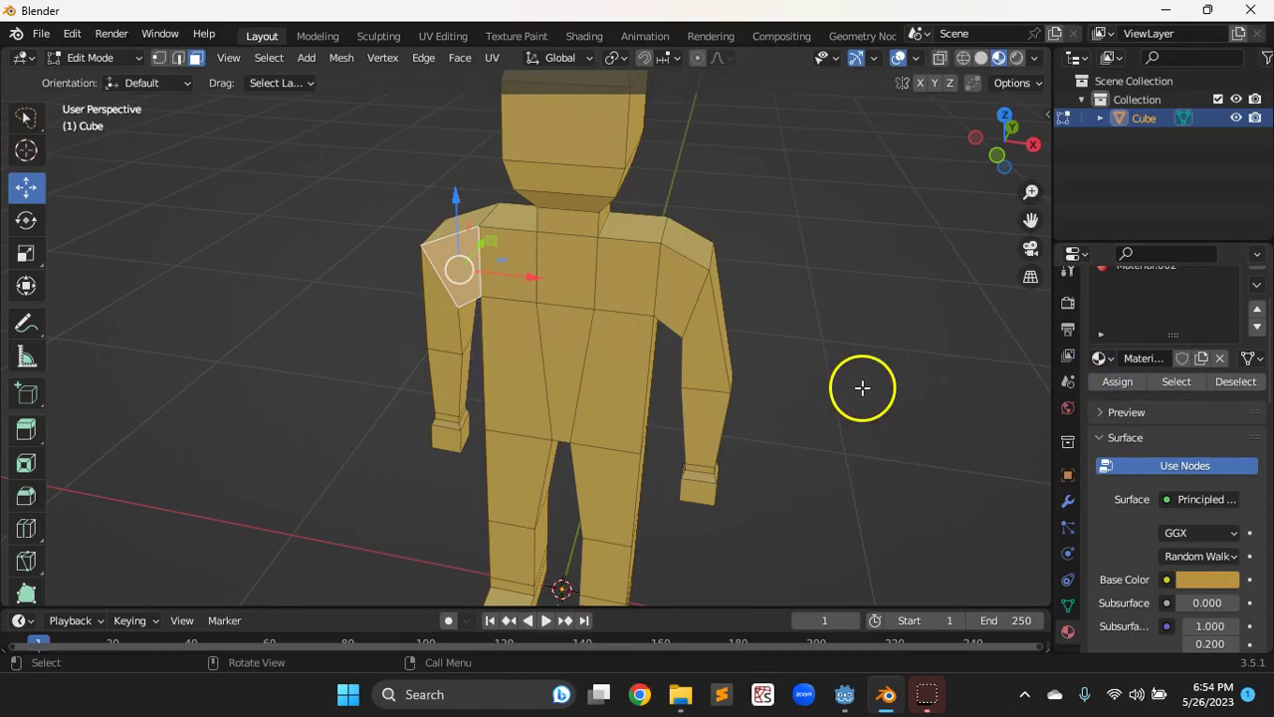
{"action": "scroll", "coordinate": [1065, 370], "scroll_direction": "up", "scroll_amount": 1}
{"action": "scroll", "coordinate": [1190, 374], "scroll_direction": "up", "scroll_amount": 3}
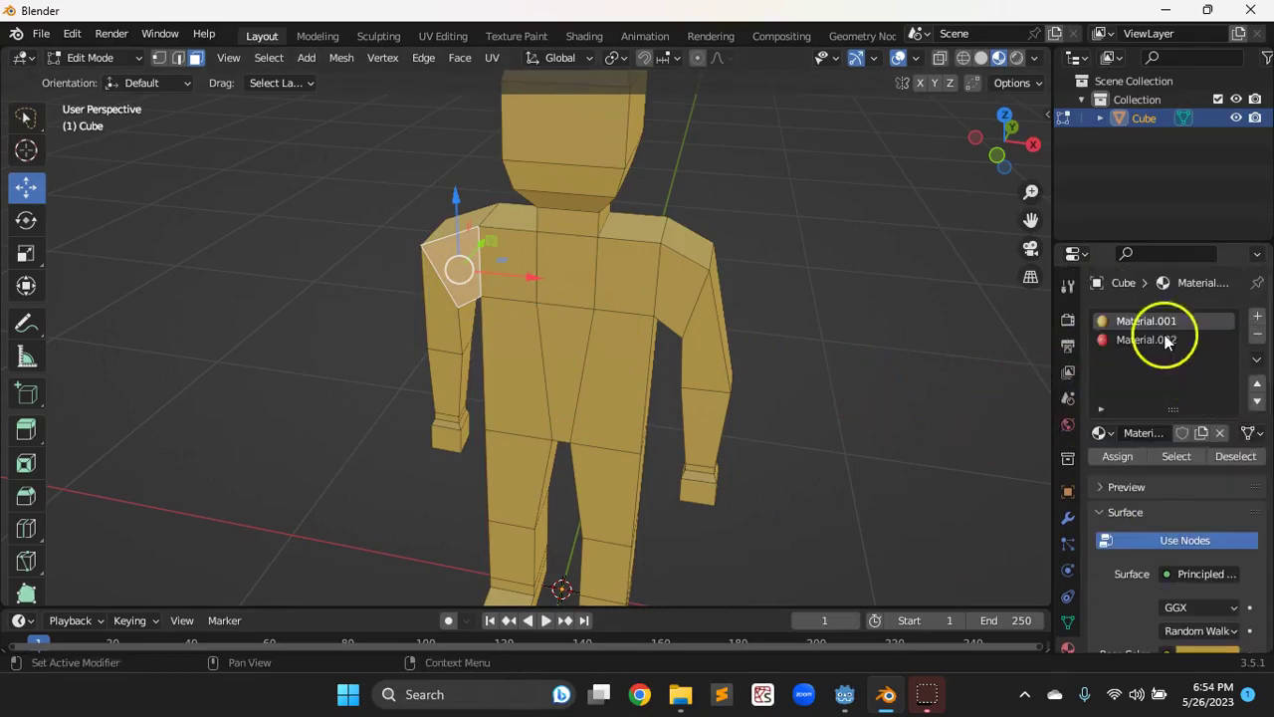
{"action": "left_click", "coordinate": [1145, 340]}
{"action": "left_click", "coordinate": [1115, 456]}
{"action": "left_click", "coordinate": [365, 284]}
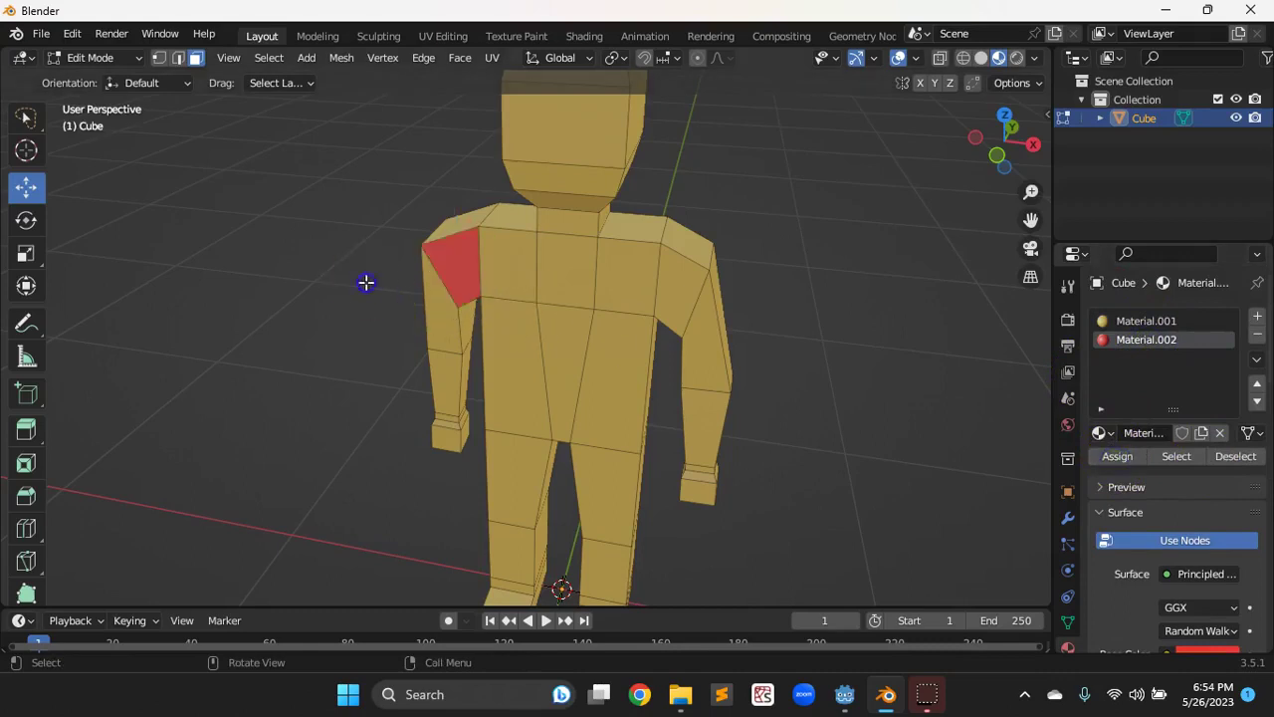
Select the faces of the character's right upper arm along with the back and top faces of the right shoulder.
{"action": "middle_click_drag", "start_coordinate": [408, 276], "coordinate": [435, 239]}
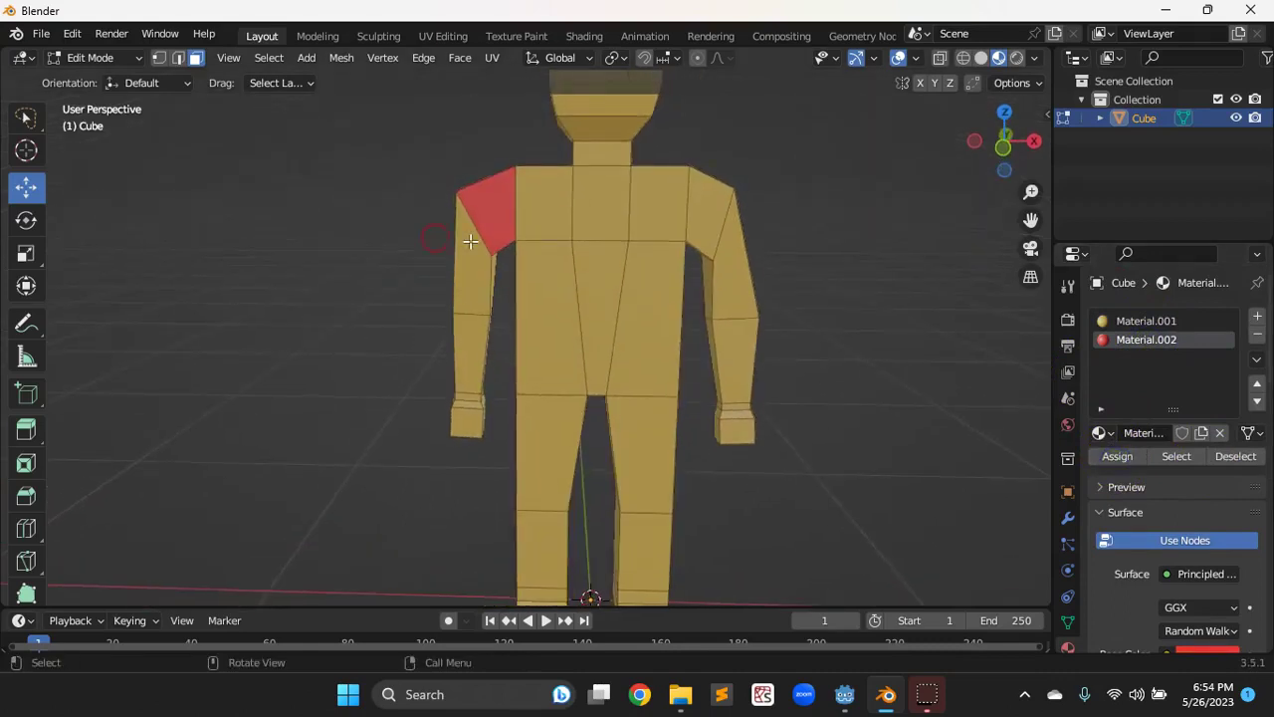
{"action": "left_click", "coordinate": [470, 241]}
{"action": "middle_click_drag", "start_coordinate": [369, 273], "coordinate": [498, 291]}
{"action": "middle_click_drag", "start_coordinate": [603, 256], "coordinate": [654, 289]}
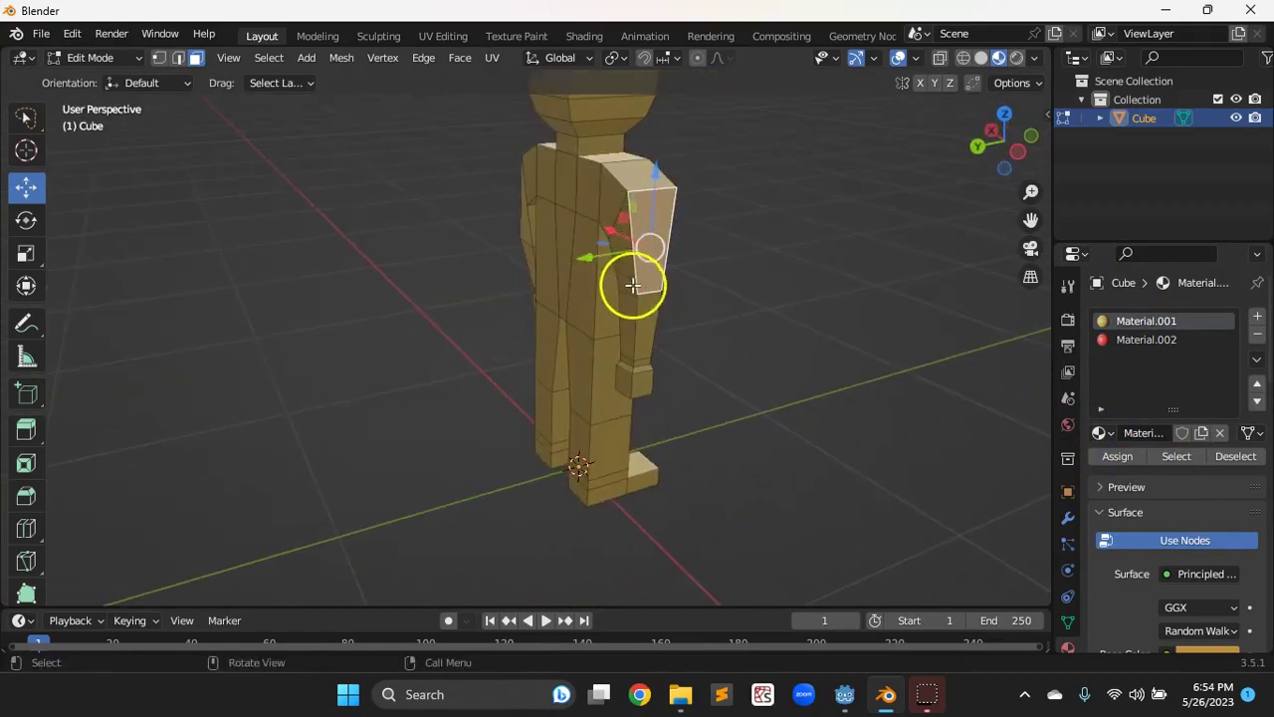
{"action": "left_click", "coordinate": [611, 193], "text": "shift"}
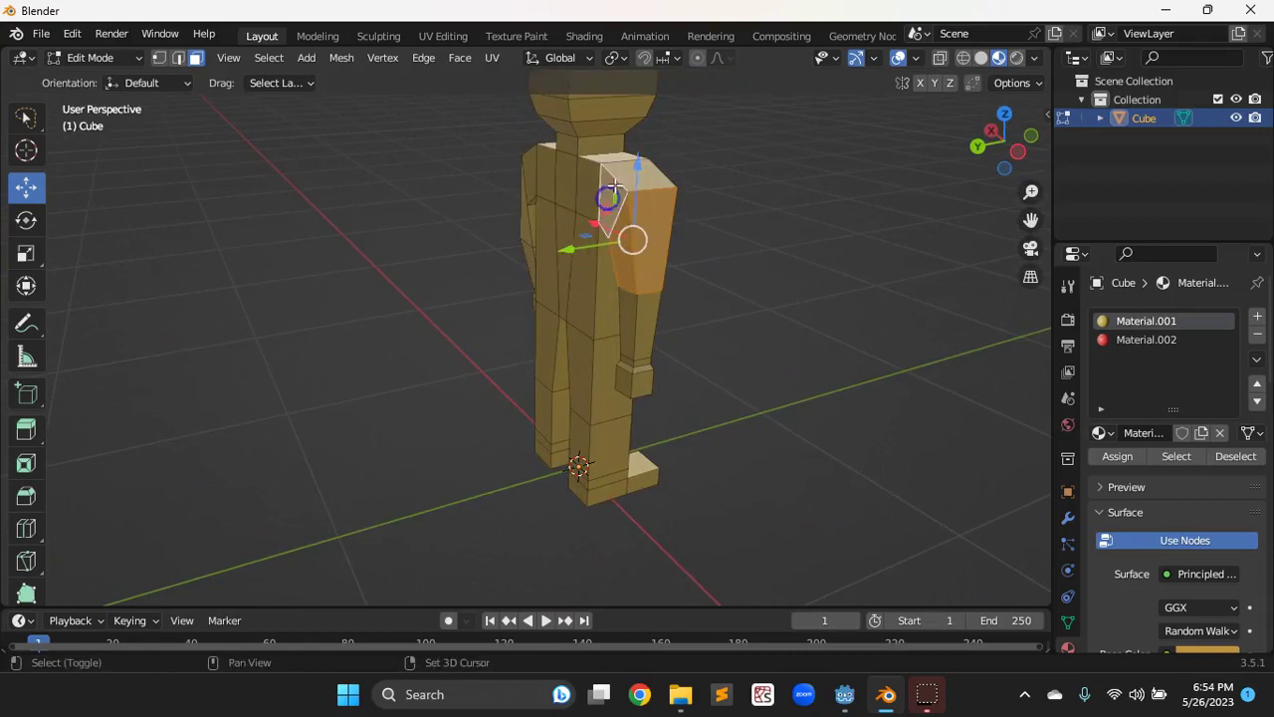
{"action": "left_click", "coordinate": [617, 163], "text": "shift"}
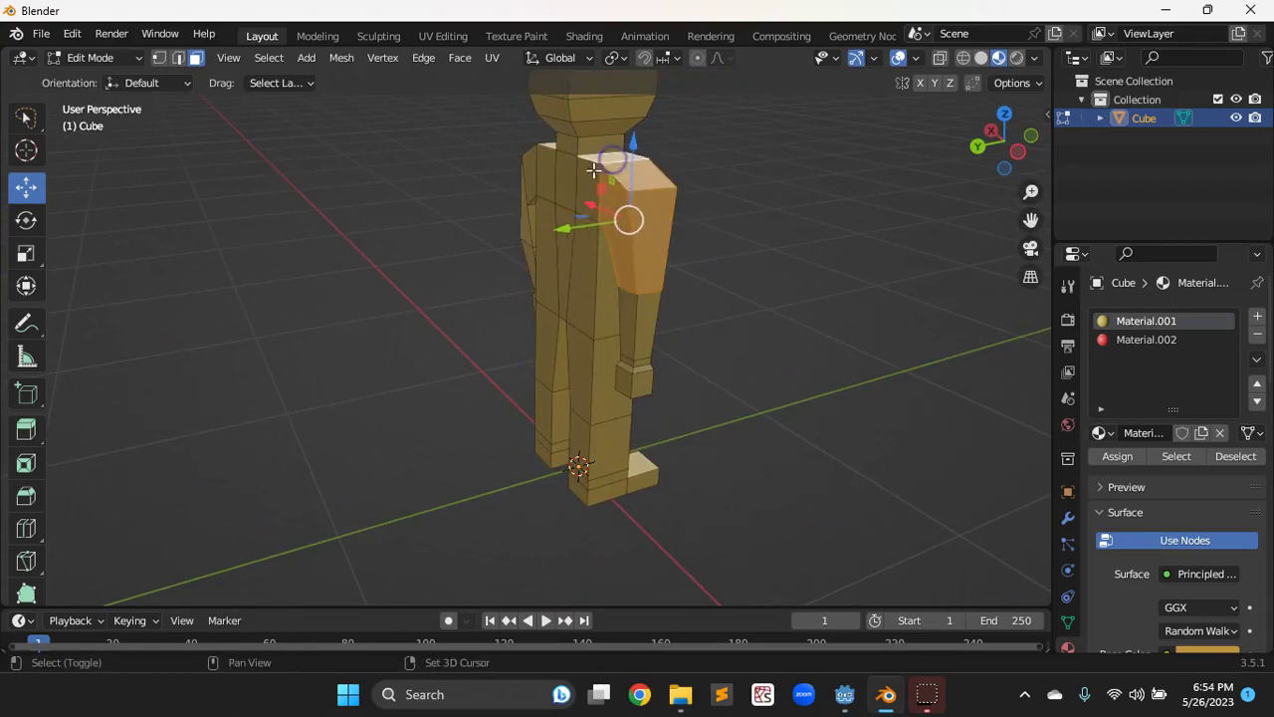
Add the lower back faces and the right side face of the torso to the selection.
{"action": "left_click", "coordinate": [588, 276], "text": "shift"}
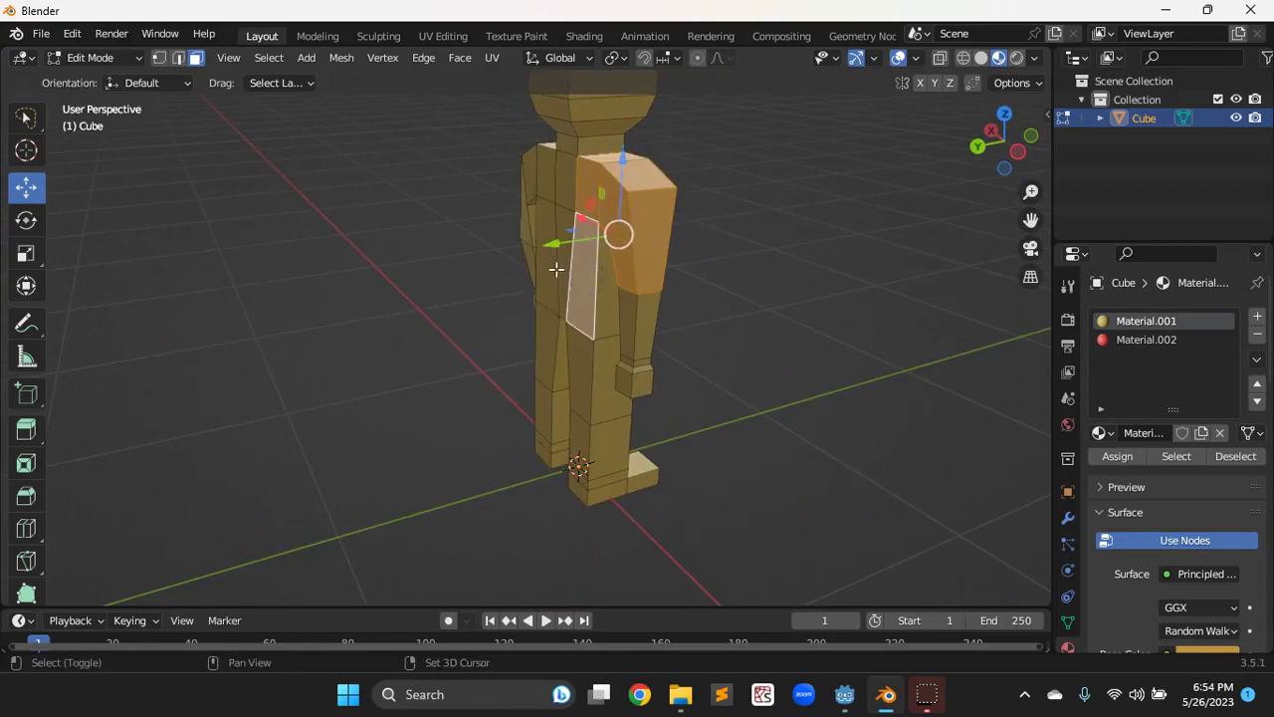
{"action": "left_click", "coordinate": [564, 269], "text": "shift"}
{"action": "left_click", "coordinate": [546, 272], "text": "shift"}
{"action": "left_click", "coordinate": [608, 296], "text": "shift"}
Extend the selection with all the front faces of the character's chest and belly.
{"action": "middle_click_drag", "start_coordinate": [720, 299], "coordinate": [474, 294]}
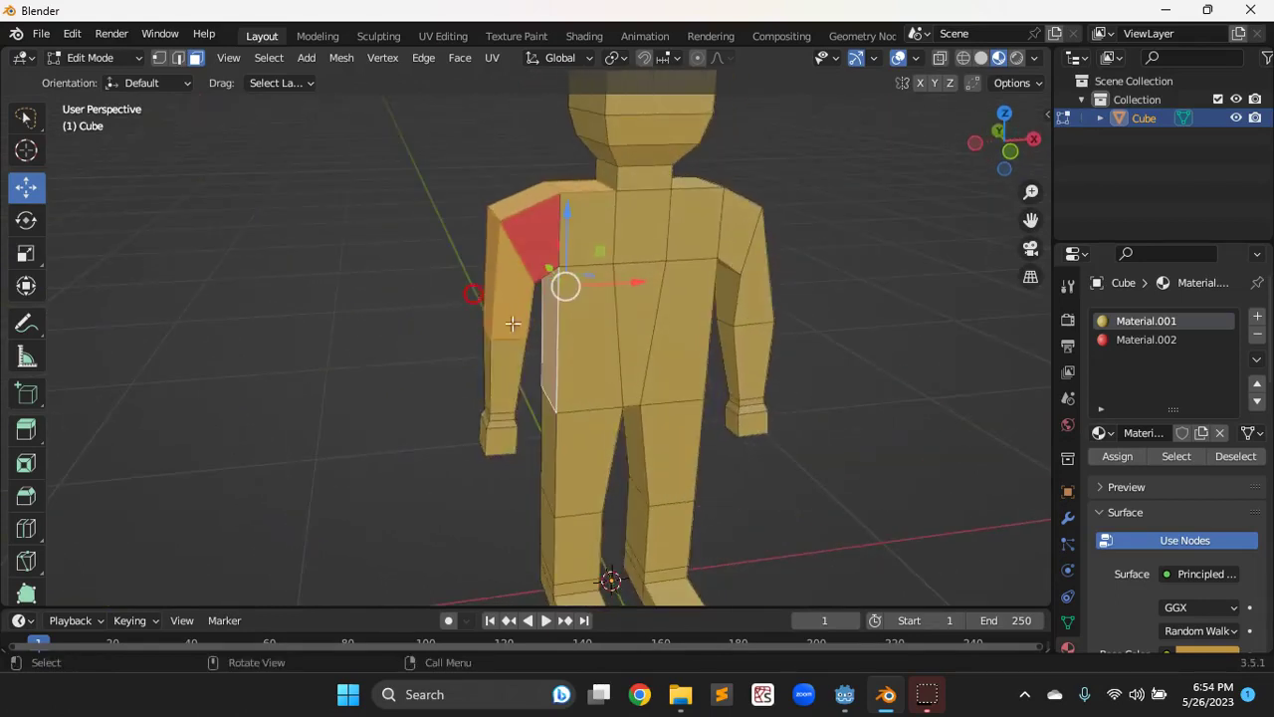
{"action": "left_click", "coordinate": [582, 348], "text": "shift"}
{"action": "left_click", "coordinate": [600, 229], "text": "shift"}
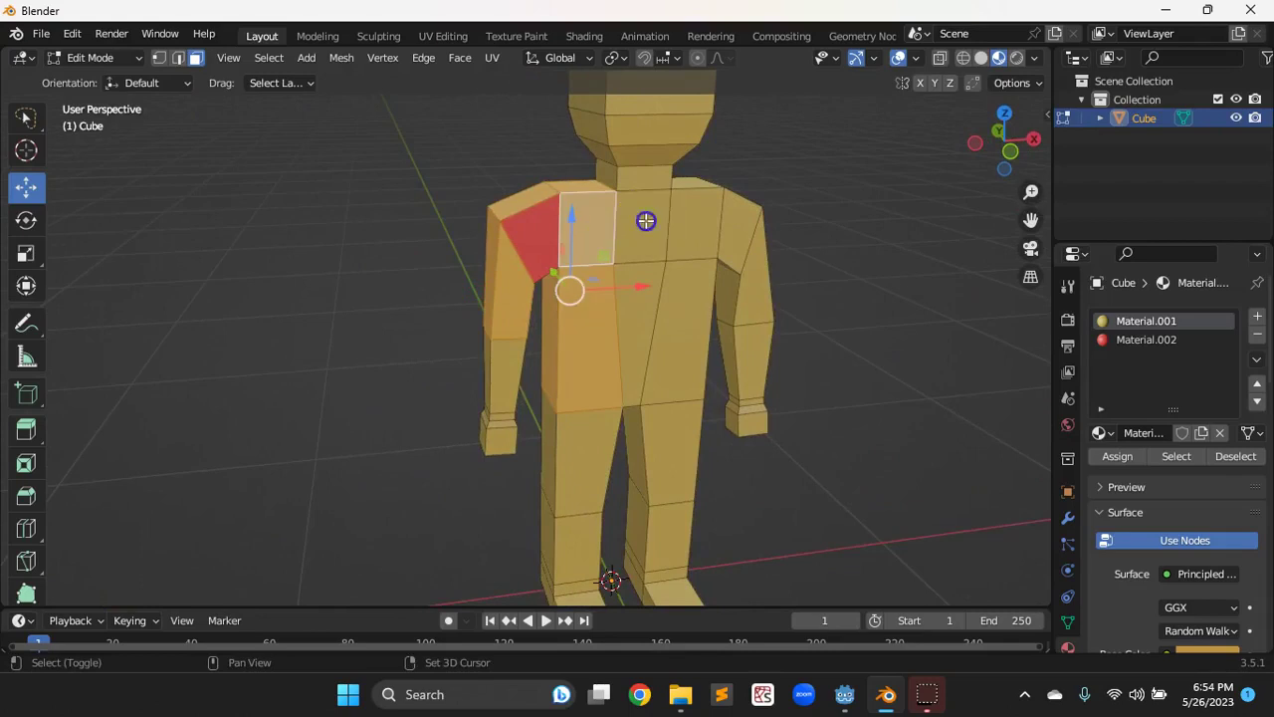
{"action": "left_click", "coordinate": [691, 213], "text": "shift"}
{"action": "left_click", "coordinate": [703, 302], "text": "shift"}
{"action": "left_click", "coordinate": [634, 334], "text": "shift"}
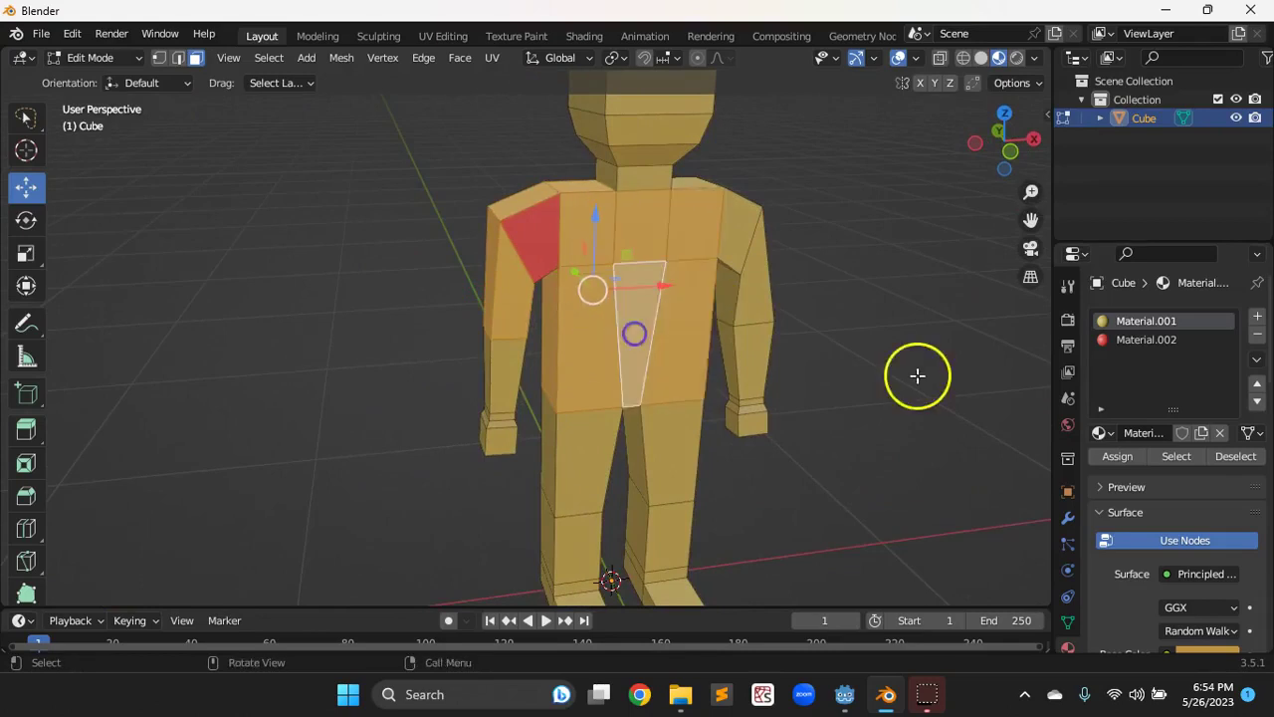
Add the left side face of the torso and the front, outer and top faces of the left shoulder and upper arm to the selection.
{"action": "middle_click_drag", "start_coordinate": [917, 375], "coordinate": [802, 382]}
{"action": "left_click", "coordinate": [566, 274], "text": "shift"}
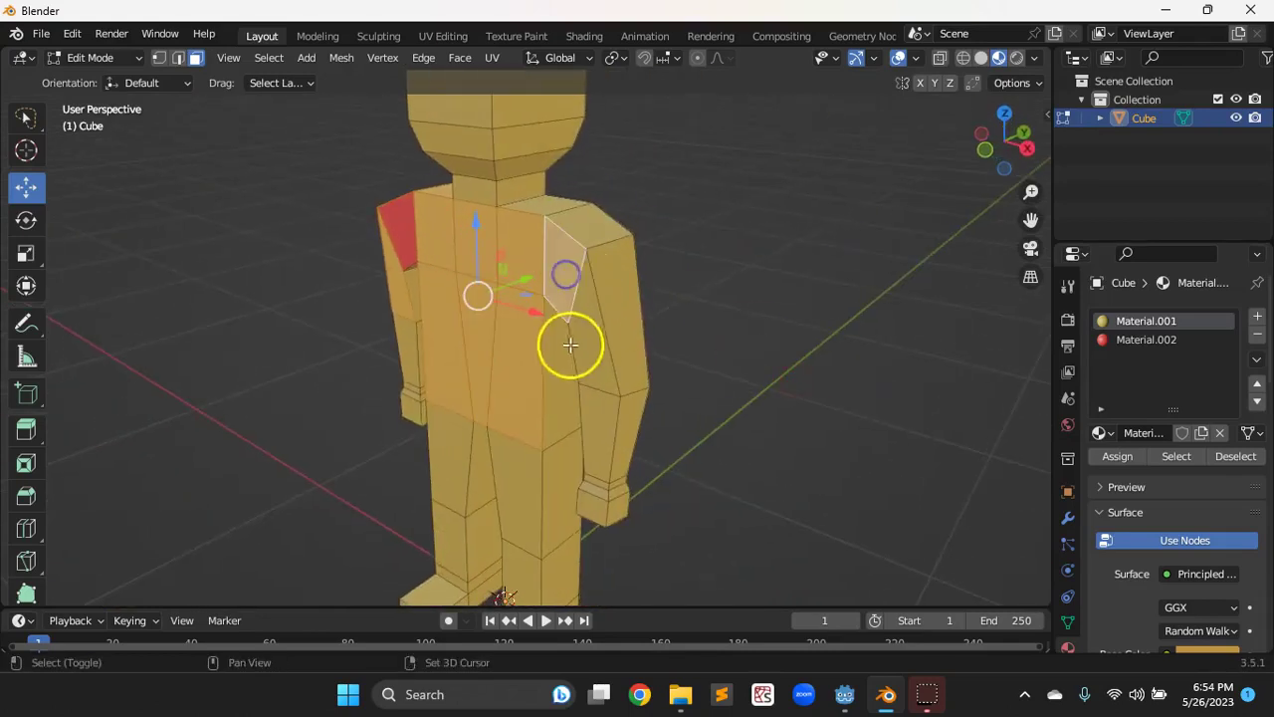
{"action": "left_click", "coordinate": [565, 376], "text": "shift"}
{"action": "left_click", "coordinate": [589, 342], "text": "shift"}
{"action": "left_click", "coordinate": [630, 319], "text": "shift"}
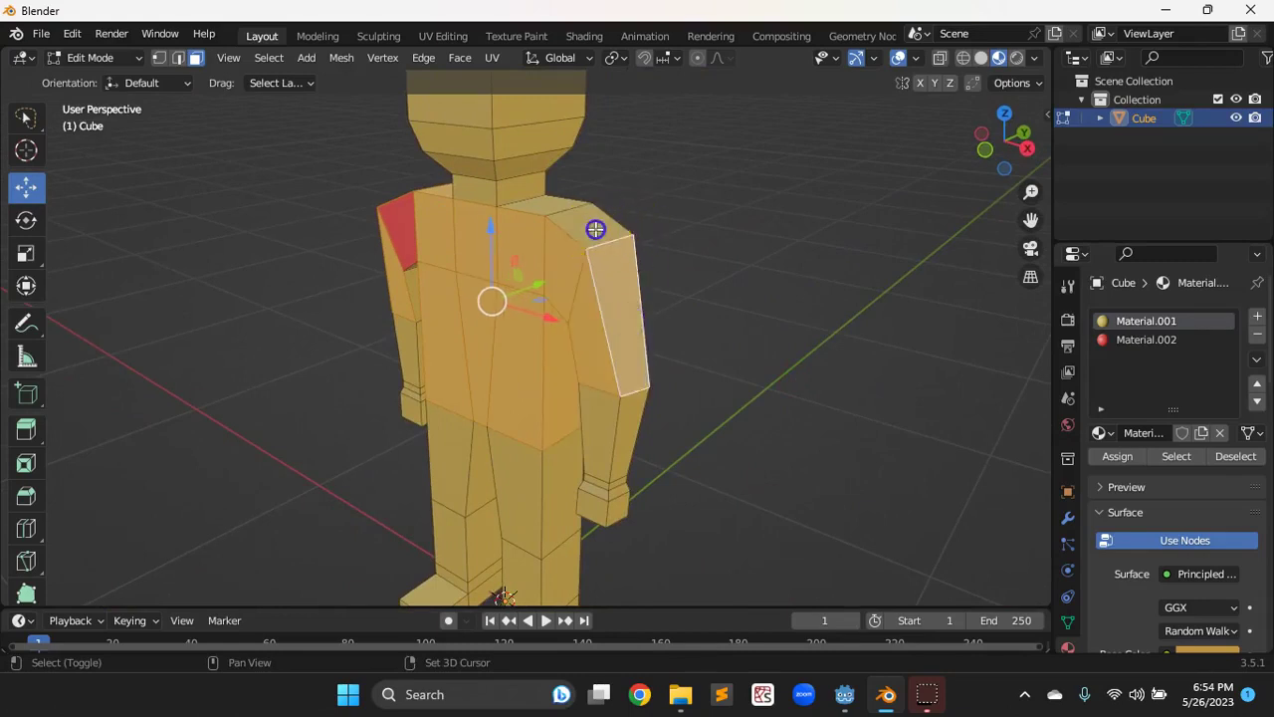
{"action": "left_click", "coordinate": [554, 205], "text": "shift"}
Include the remaining upper back faces and the back and outer faces of the left upper arm in the selection.
{"action": "middle_click_drag", "start_coordinate": [760, 236], "coordinate": [580, 239]}
{"action": "left_click", "coordinate": [432, 188], "text": "shift"}
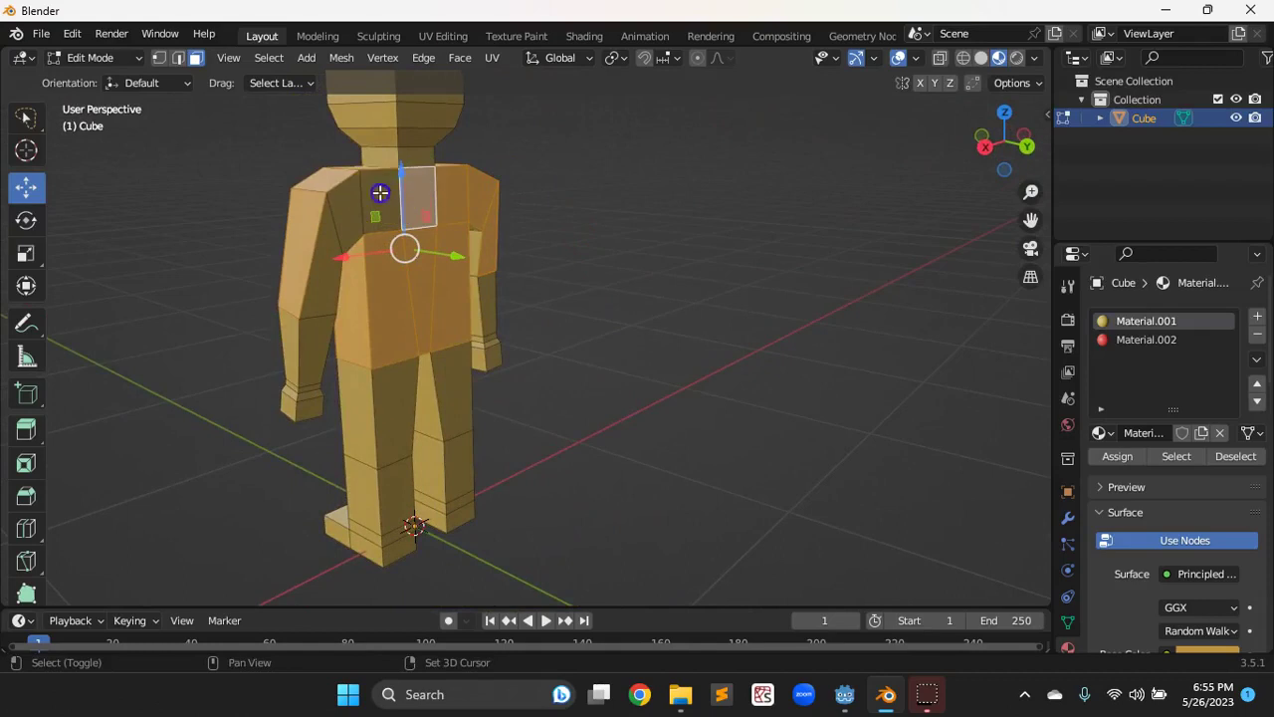
{"action": "left_click", "coordinate": [317, 281], "text": "shift"}
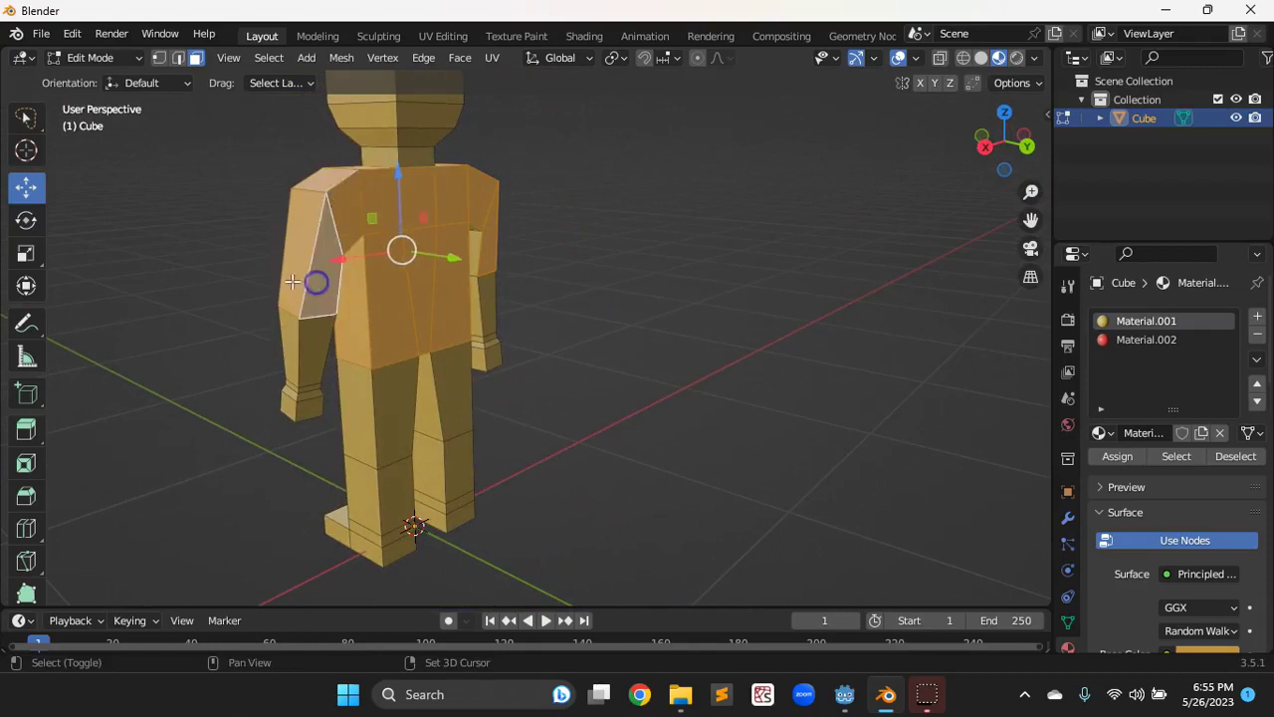
{"action": "middle_click_drag", "start_coordinate": [329, 307], "coordinate": [539, 309]}
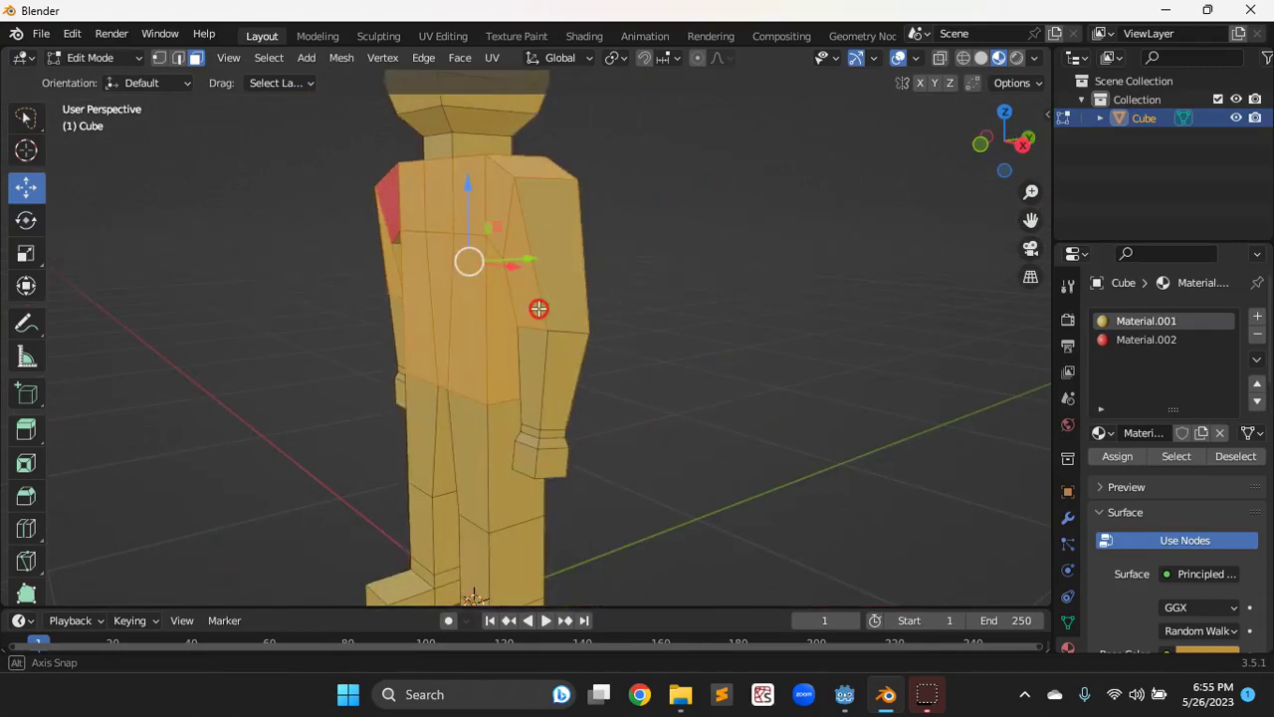
{"action": "left_click", "coordinate": [571, 254], "text": "shift"}
Assign the red Material.002 to the selected torso and upper arm faces.
{"action": "middle_click_drag", "start_coordinate": [708, 321], "coordinate": [825, 342]}
{"action": "left_click", "coordinate": [1125, 340]}
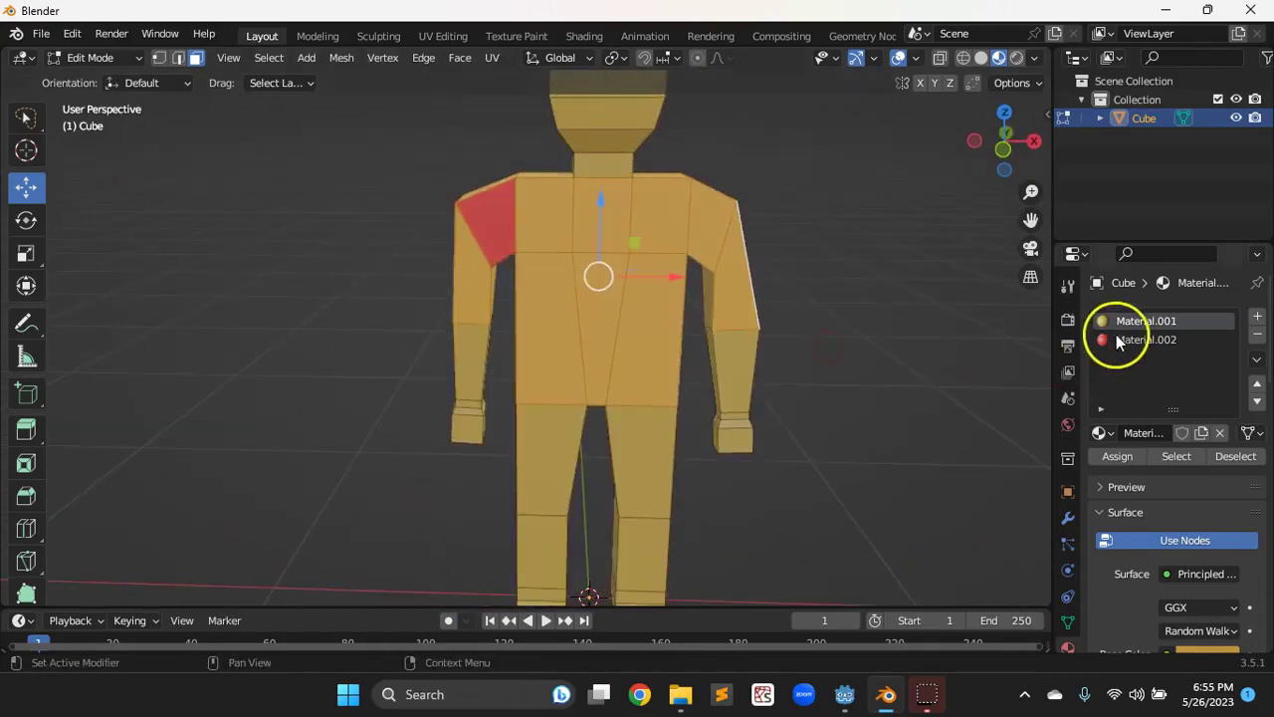
{"action": "left_click", "coordinate": [1125, 455]}
{"action": "mouse_move", "coordinate": [905, 405]}
{"action": "middle_mouse_down"}
{"action": "mouse_move", "coordinate": [890, 407]}
{"action": "mouse_move", "coordinate": [936, 373]}
{"action": "mouse_move", "coordinate": [882, 361]}
{"action": "middle_mouse_up"}
{"action": "left_click", "coordinate": [564, 301]}
Select the uncolored inner faces of both upper arms.
{"action": "left_click", "coordinate": [483, 218]}
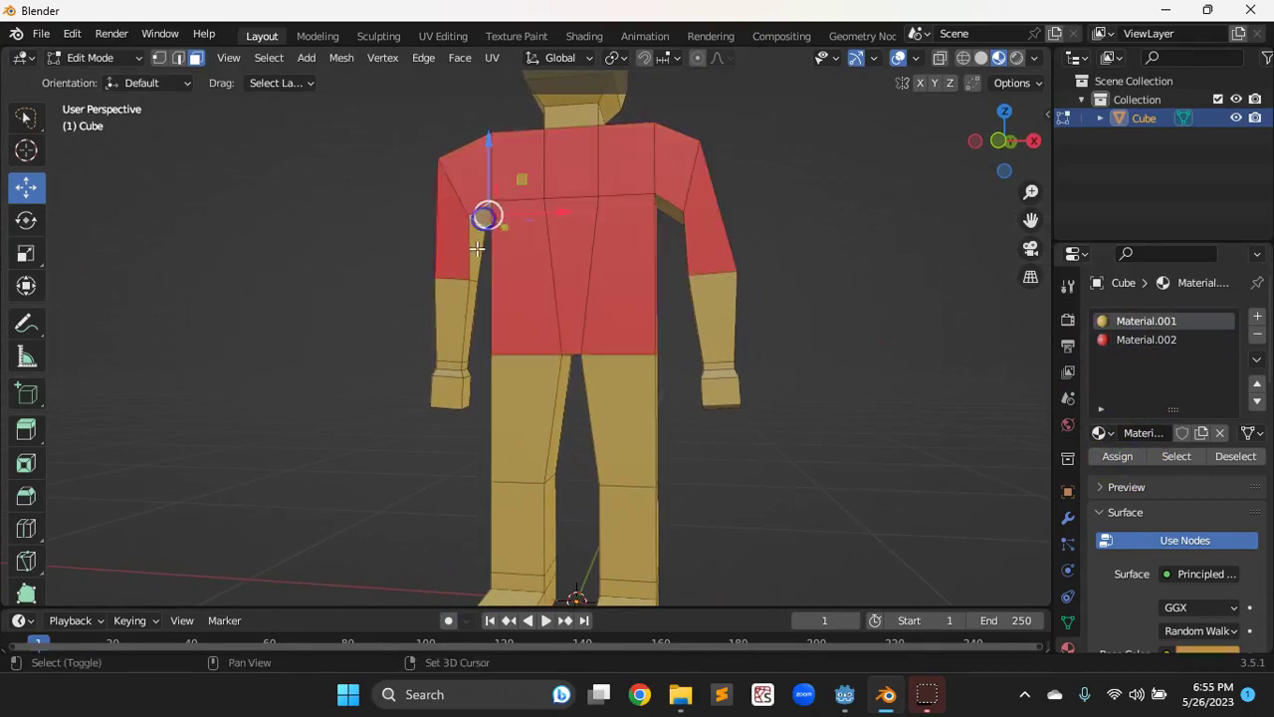
{"action": "left_click", "coordinate": [691, 280], "text": "shift"}
{"action": "middle_click_drag", "start_coordinate": [691, 280], "coordinate": [717, 252]}
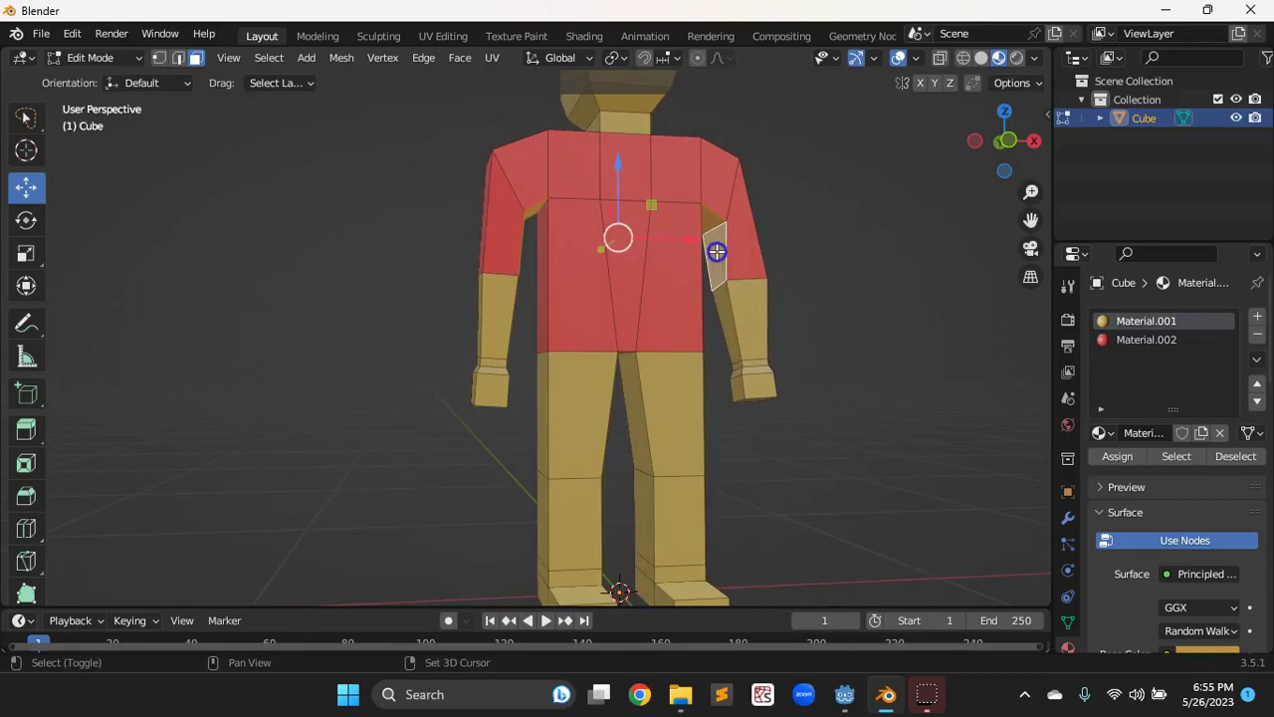
{"action": "middle_click_drag", "start_coordinate": [554, 355], "coordinate": [469, 394]}
{"action": "left_click", "coordinate": [446, 278], "text": "shift"}
{"action": "middle_click_drag", "start_coordinate": [441, 335], "coordinate": [543, 337]}
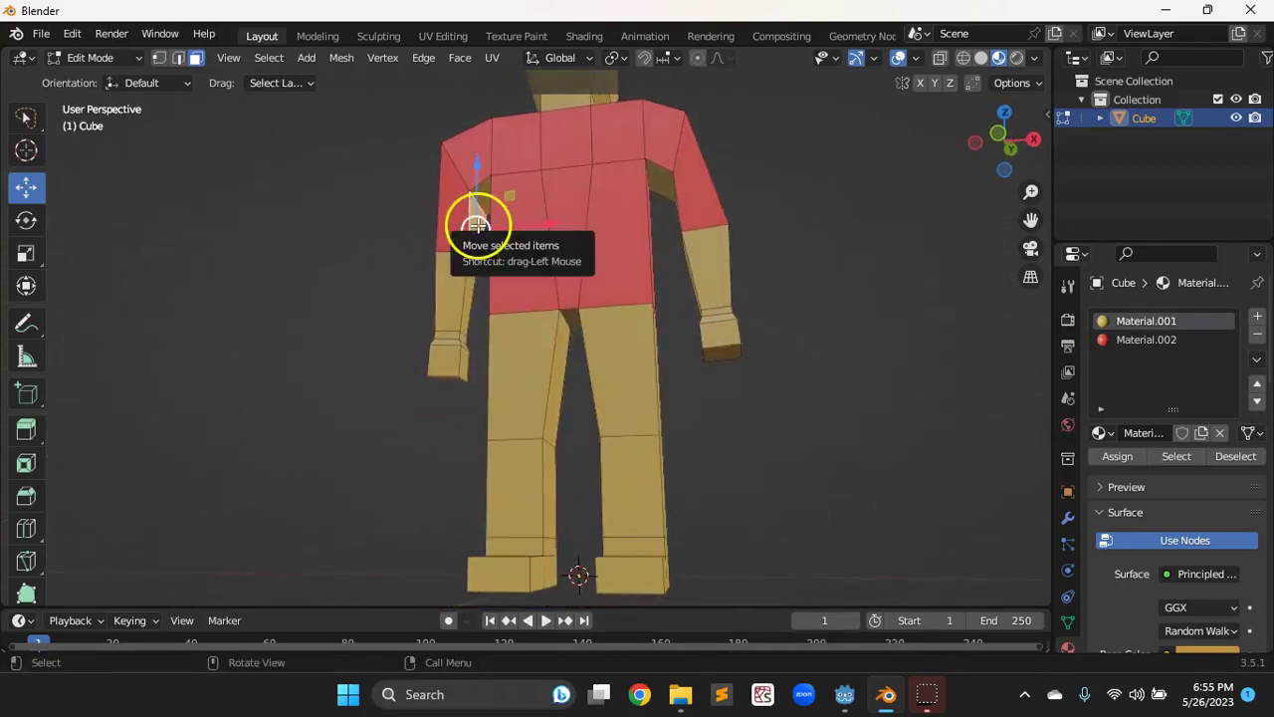
Add the underarm faces on both sides to the selection and assign the red Material.002 to them.
{"action": "left_click", "coordinate": [489, 190], "text": "shift"}
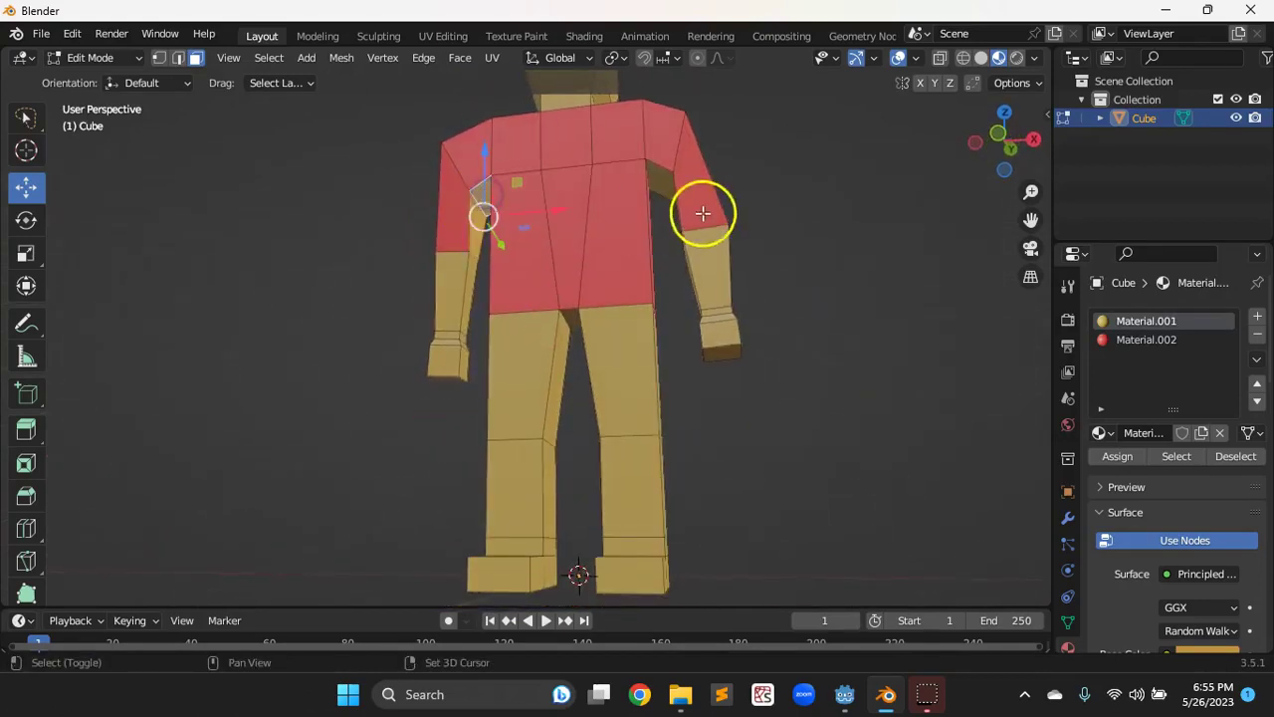
{"action": "left_click", "coordinate": [663, 182], "text": "shift"}
{"action": "middle_click_drag", "start_coordinate": [703, 327], "coordinate": [967, 422]}
{"action": "left_click", "coordinate": [719, 251], "text": "shift"}
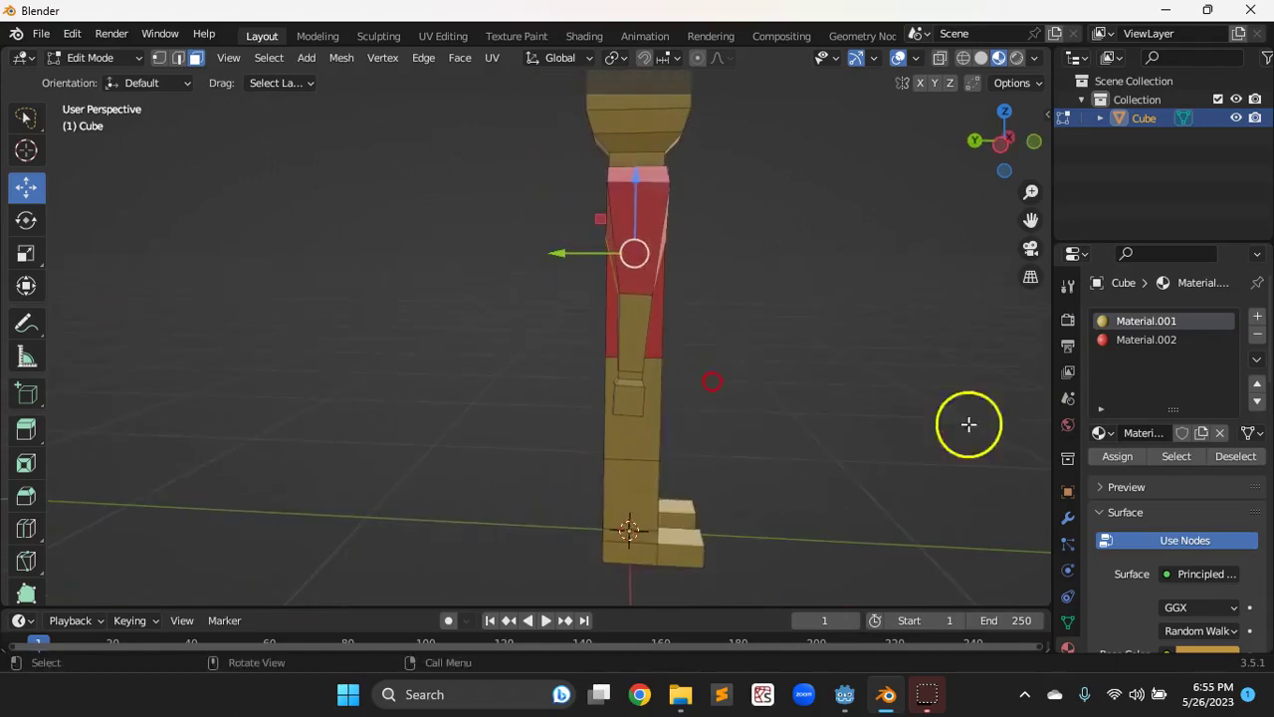
{"action": "left_click", "coordinate": [1135, 341]}
{"action": "left_click", "coordinate": [1138, 456]}
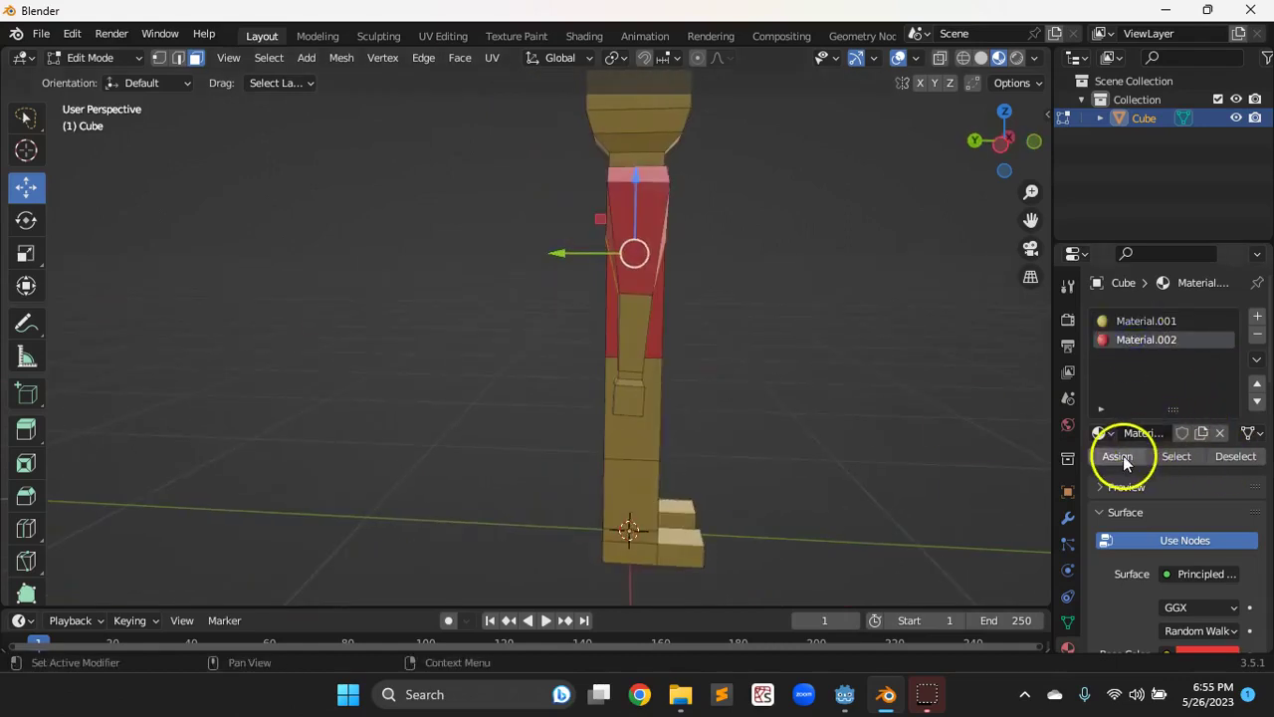
{"action": "middle_click_drag", "start_coordinate": [584, 441], "coordinate": [520, 439]}
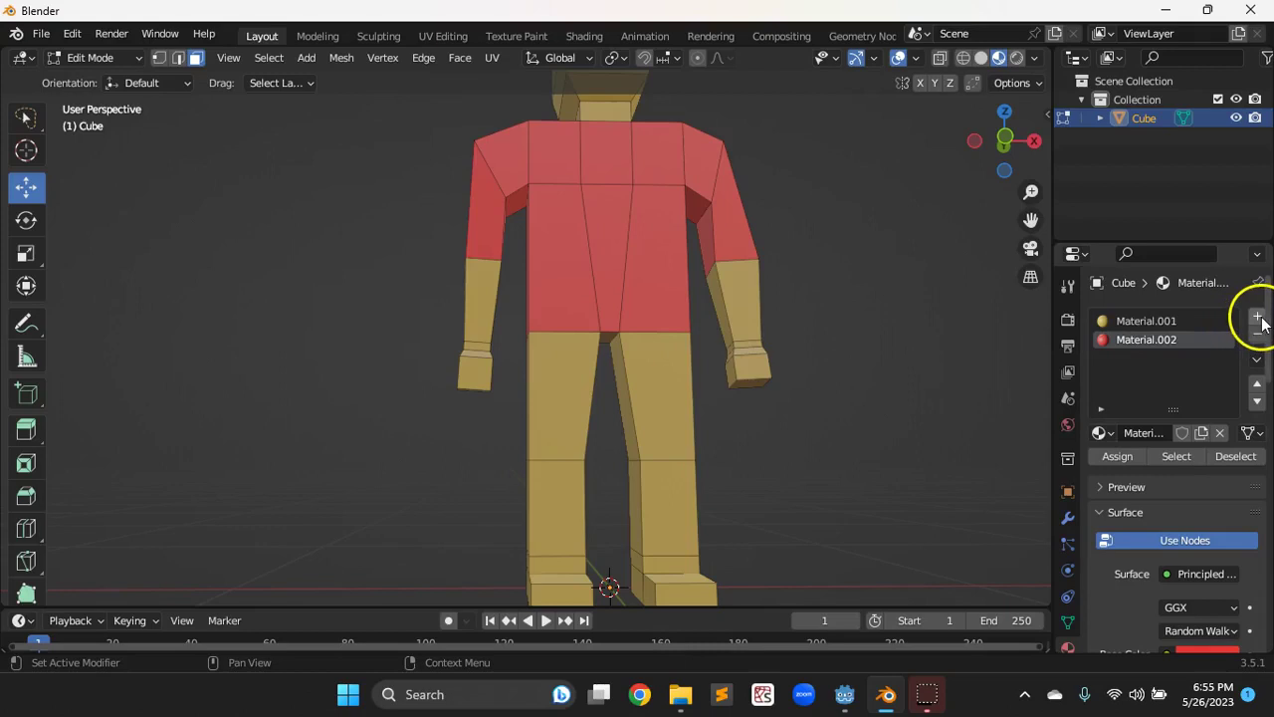
Add a third material slot with a new material and set its base color to dark blue.
{"action": "scroll", "coordinate": [1072, 629], "scroll_direction": "down", "scroll_amount": 1}
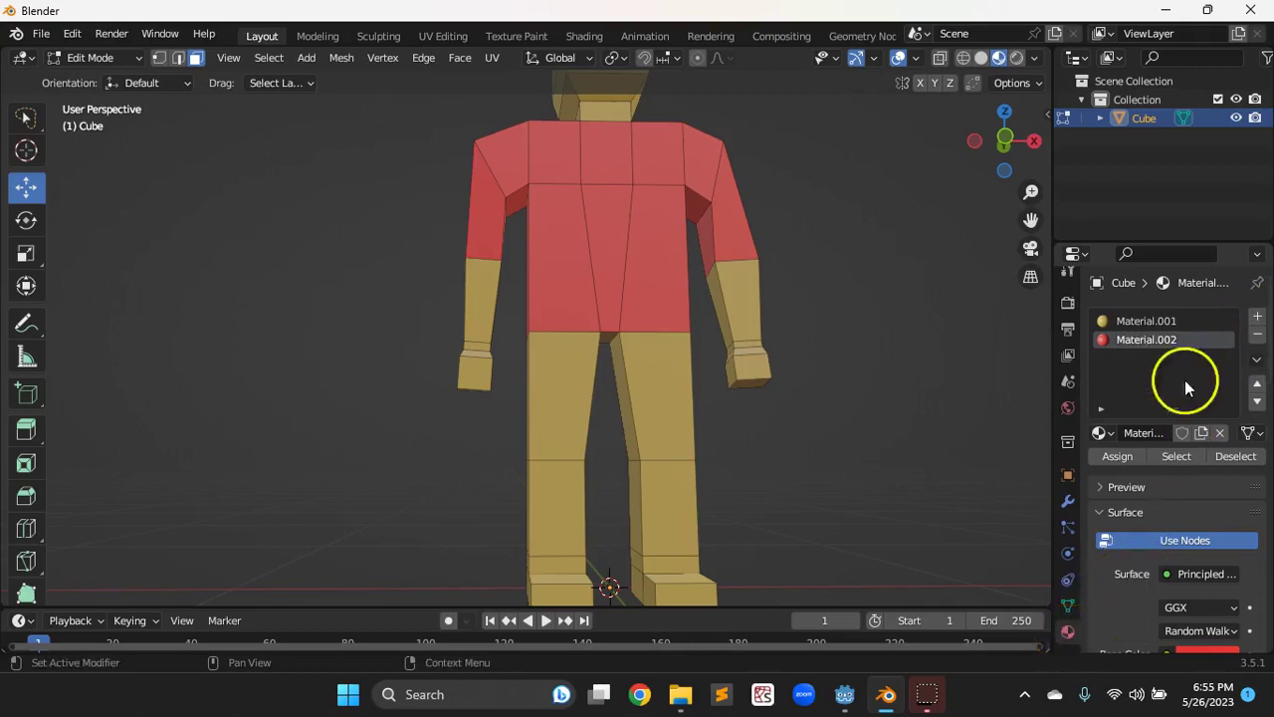
{"action": "left_click", "coordinate": [1258, 319]}
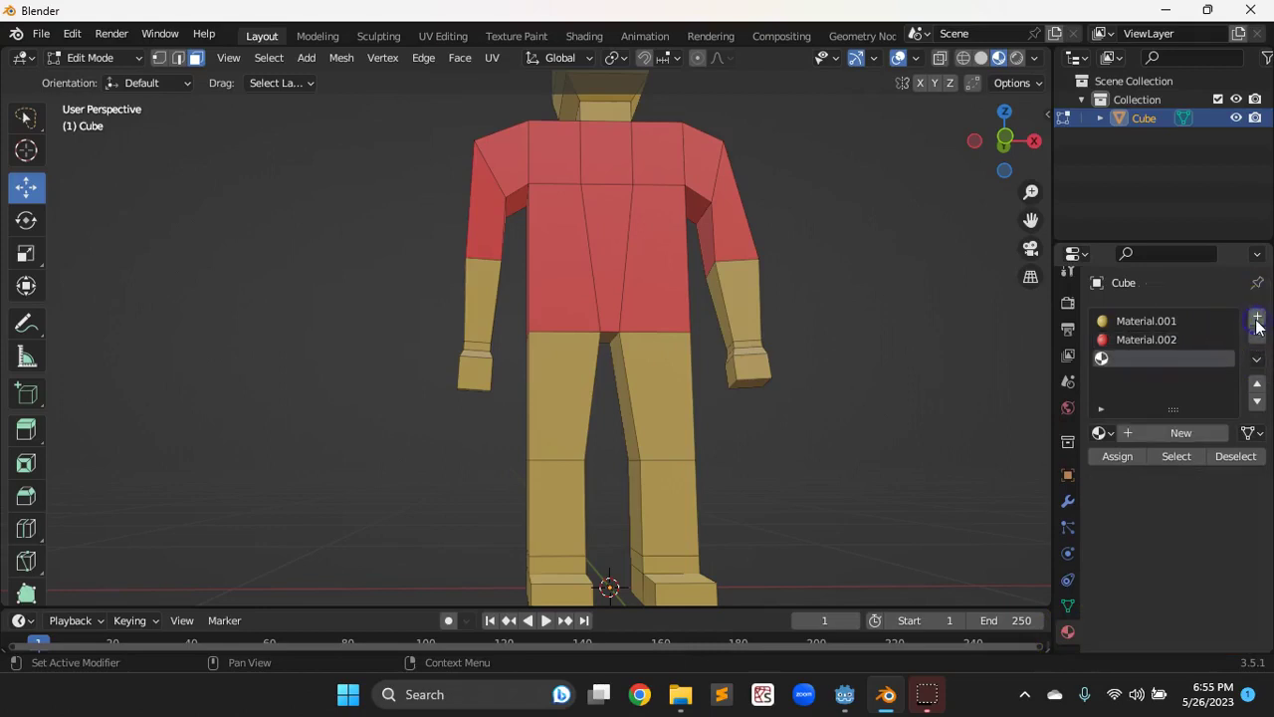
{"action": "left_click", "coordinate": [1149, 434]}
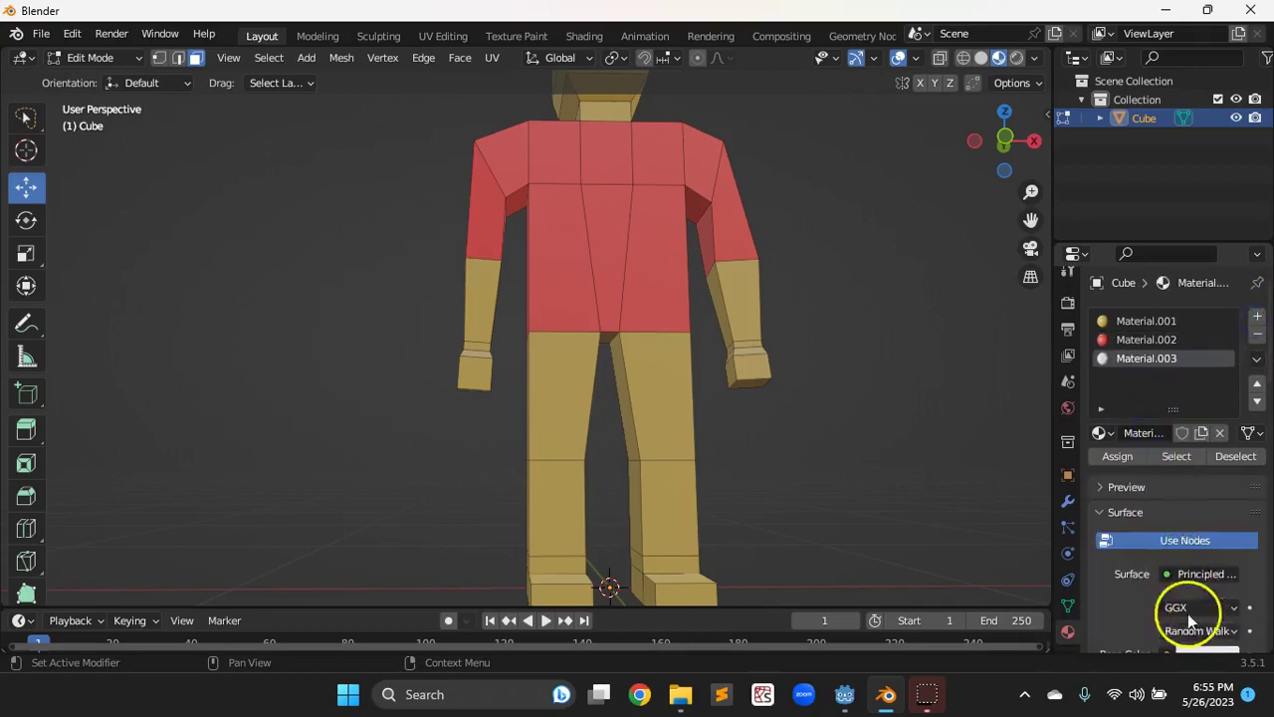
{"action": "scroll", "coordinate": [1189, 619], "scroll_direction": "down", "scroll_amount": 2}
{"action": "left_click", "coordinate": [1201, 581]}
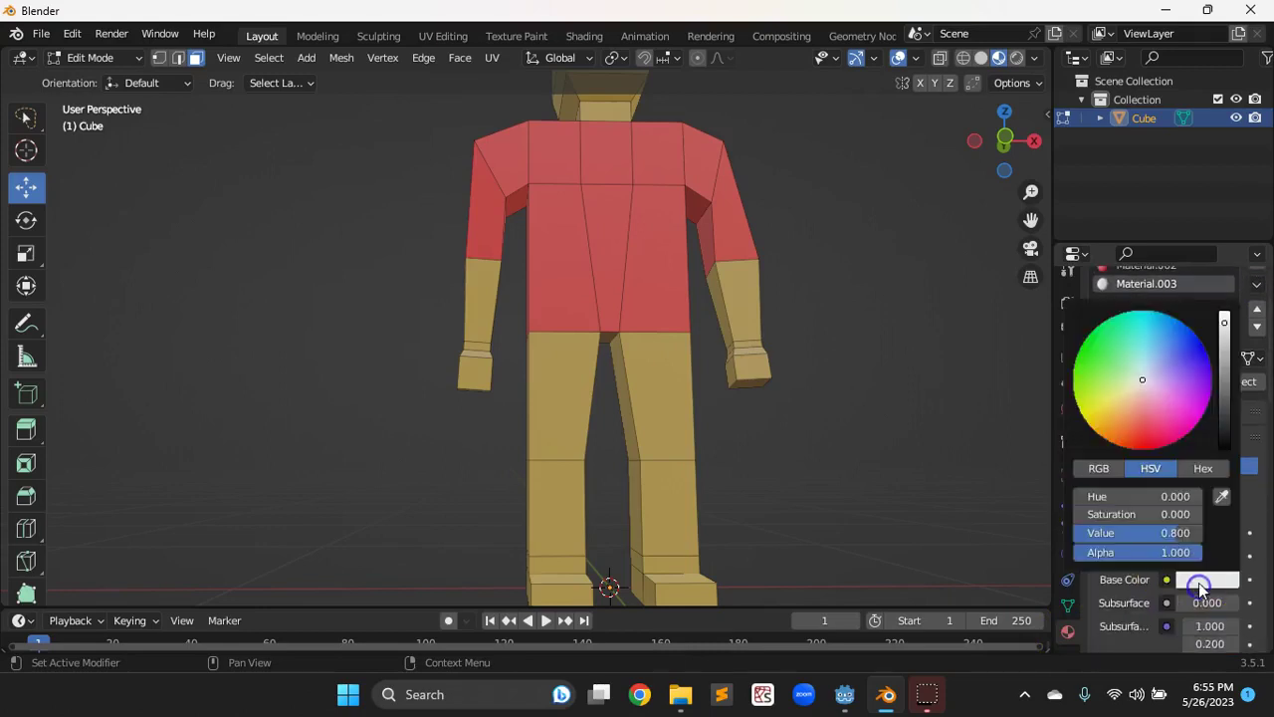
{"action": "left_click", "coordinate": [1179, 356]}
{"action": "left_click", "coordinate": [1226, 372]}
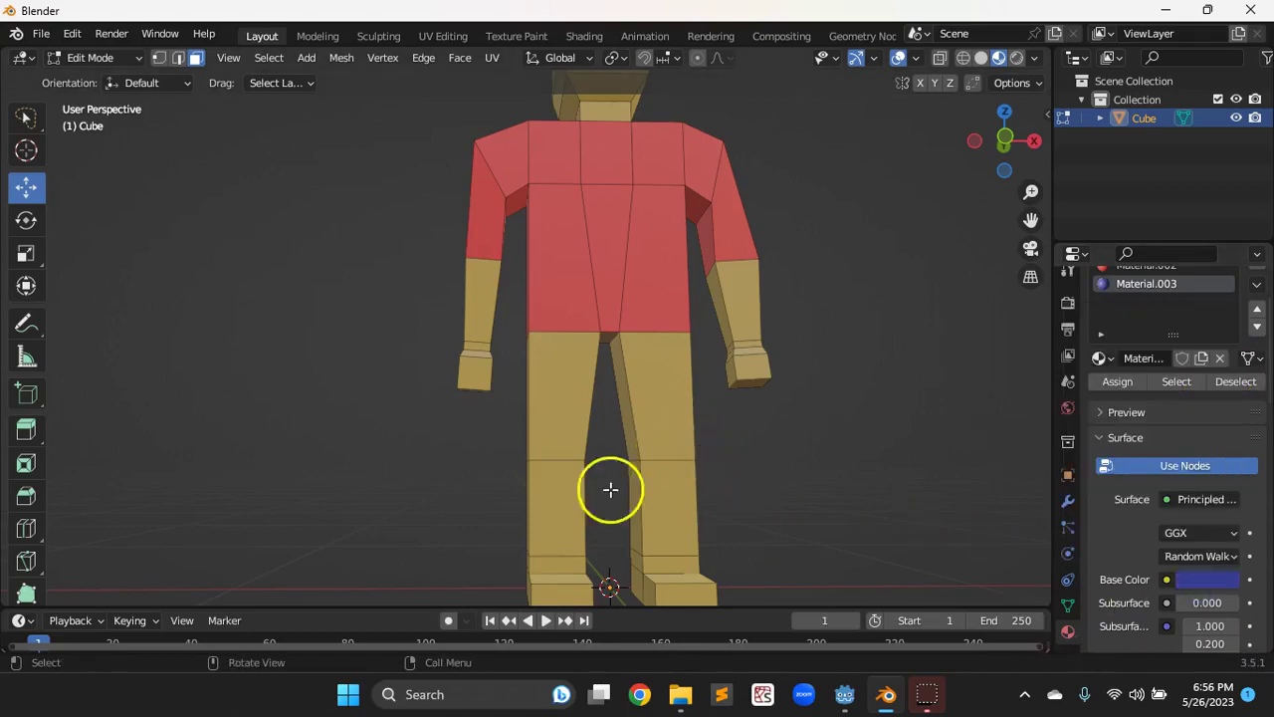
Select the upper and lower front faces of the character's right leg.
{"action": "left_click", "coordinate": [583, 400]}
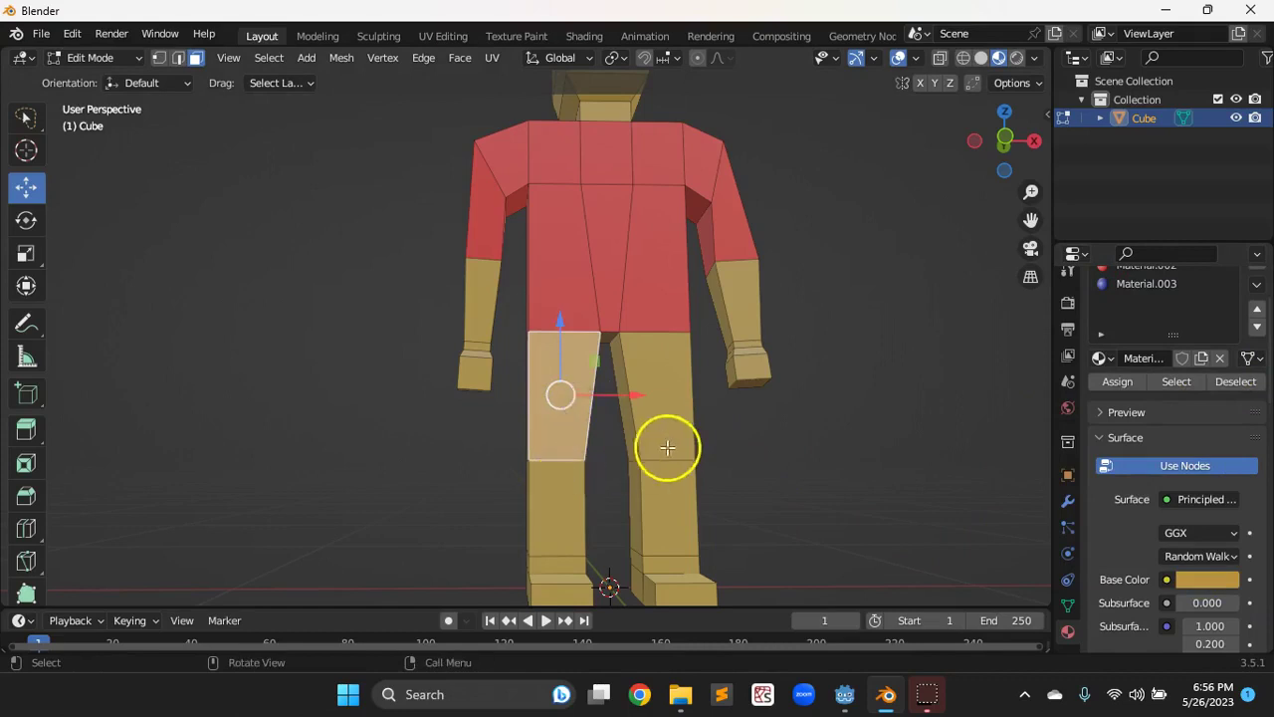
{"action": "scroll", "coordinate": [667, 448], "scroll_direction": "down", "scroll_amount": 3}
{"action": "left_click", "coordinate": [559, 453], "text": "shift"}
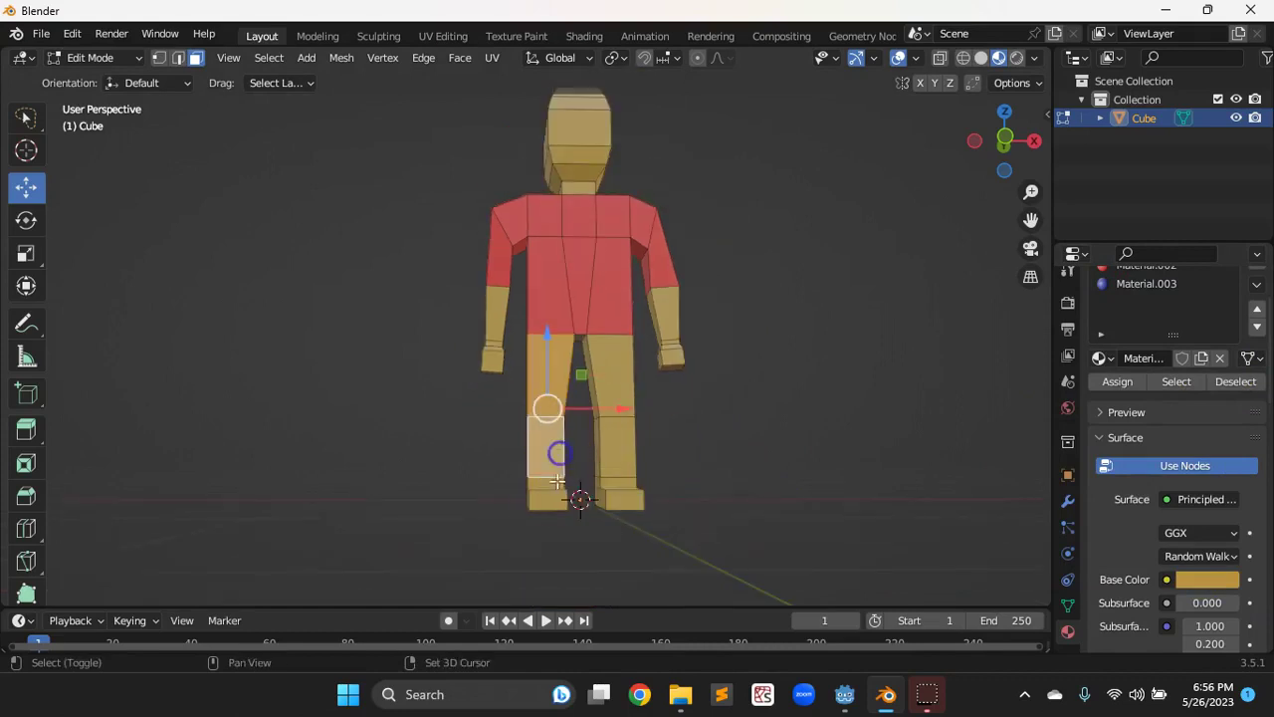
{"action": "middle_click_drag", "start_coordinate": [592, 512], "coordinate": [741, 570]}
{"action": "left_click", "coordinate": [624, 489]}
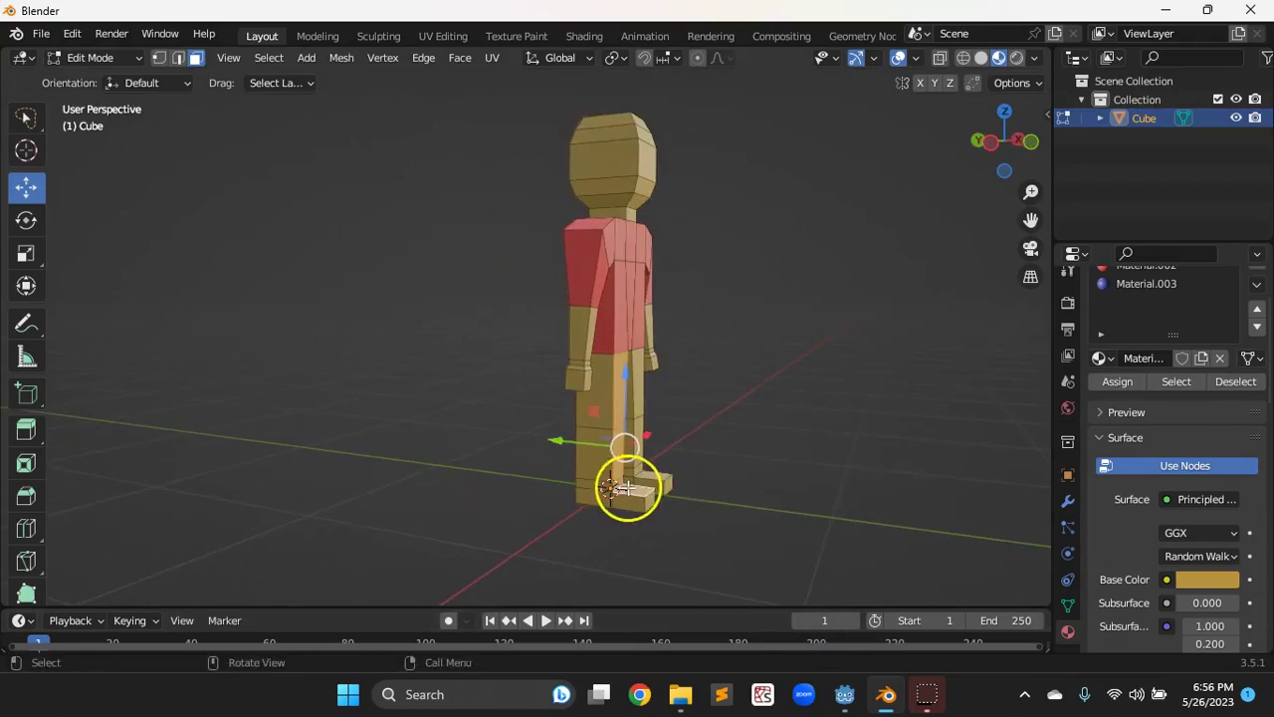
{"action": "left_click_drag", "start_coordinate": [625, 485], "coordinate": [638, 492]}
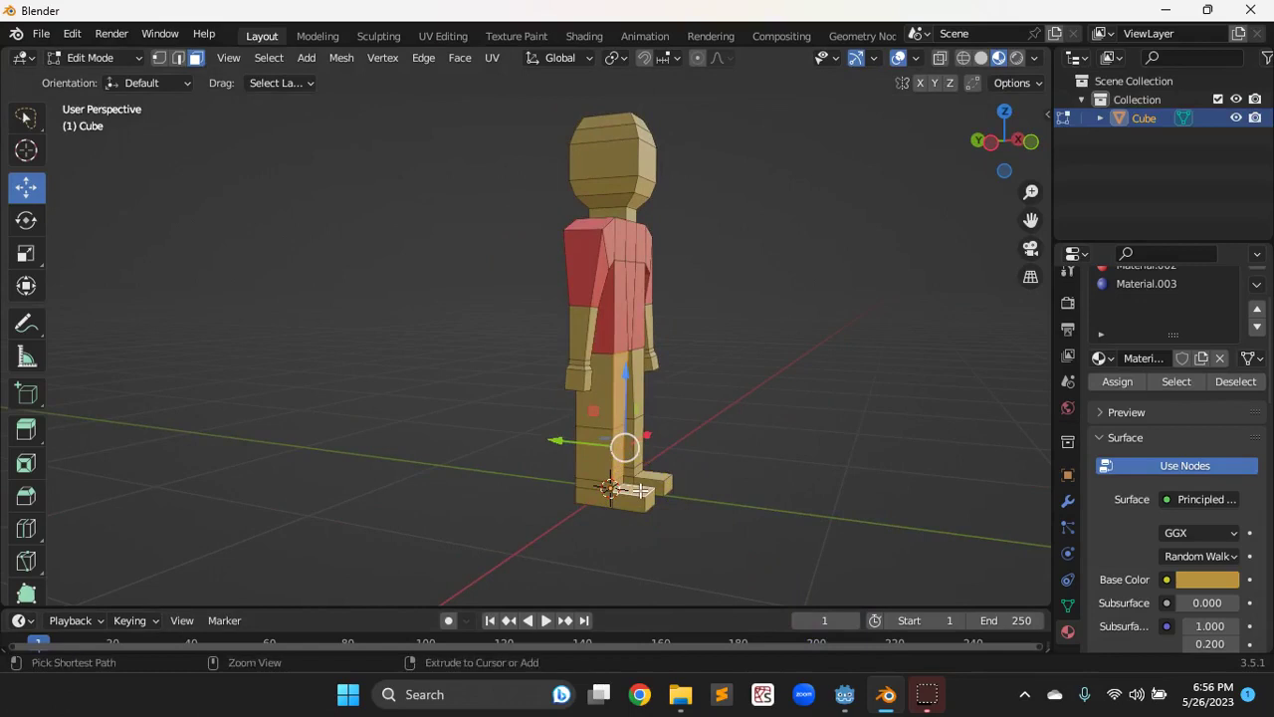
{"action": "left_click", "coordinate": [640, 490], "text": "ctrl"}
Add the right ankle's front face and the outer side faces of the right leg to the selection.
{"action": "middle_click_drag", "start_coordinate": [697, 494], "coordinate": [645, 458]}
{"action": "scroll", "coordinate": [644, 453], "scroll_direction": "up", "scroll_amount": 3}
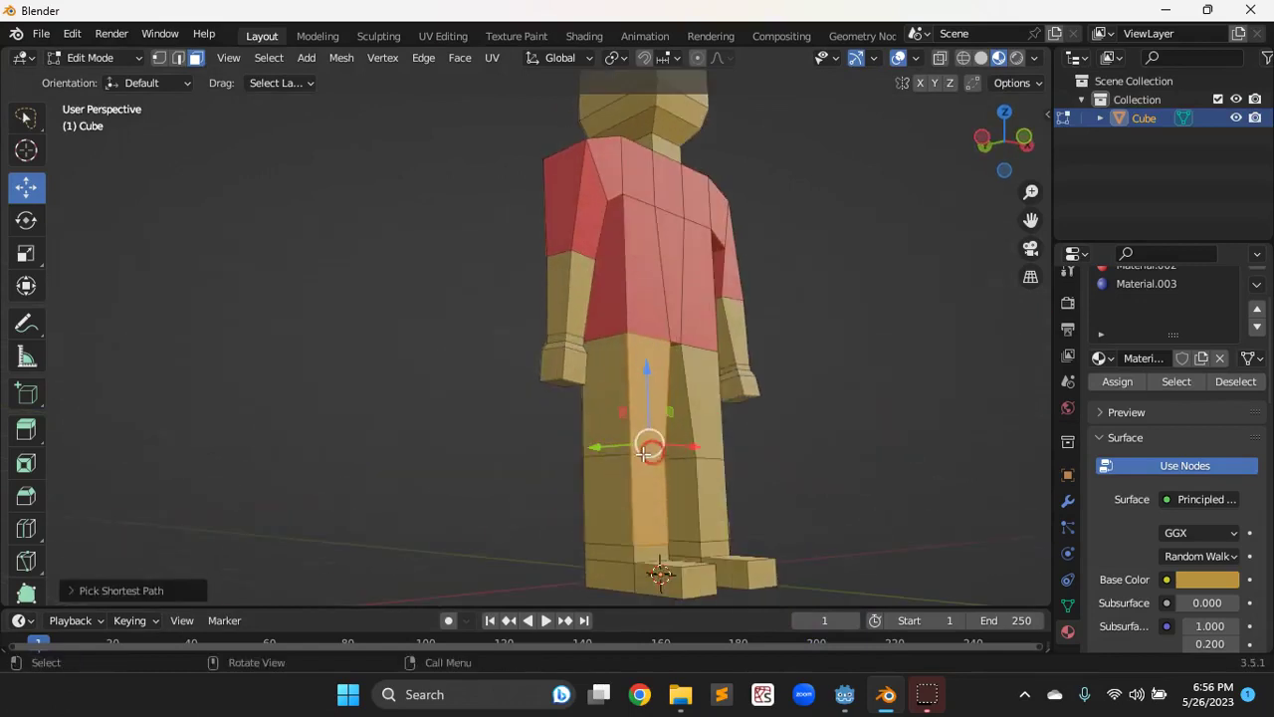
{"action": "left_click", "coordinate": [652, 550], "text": "shift"}
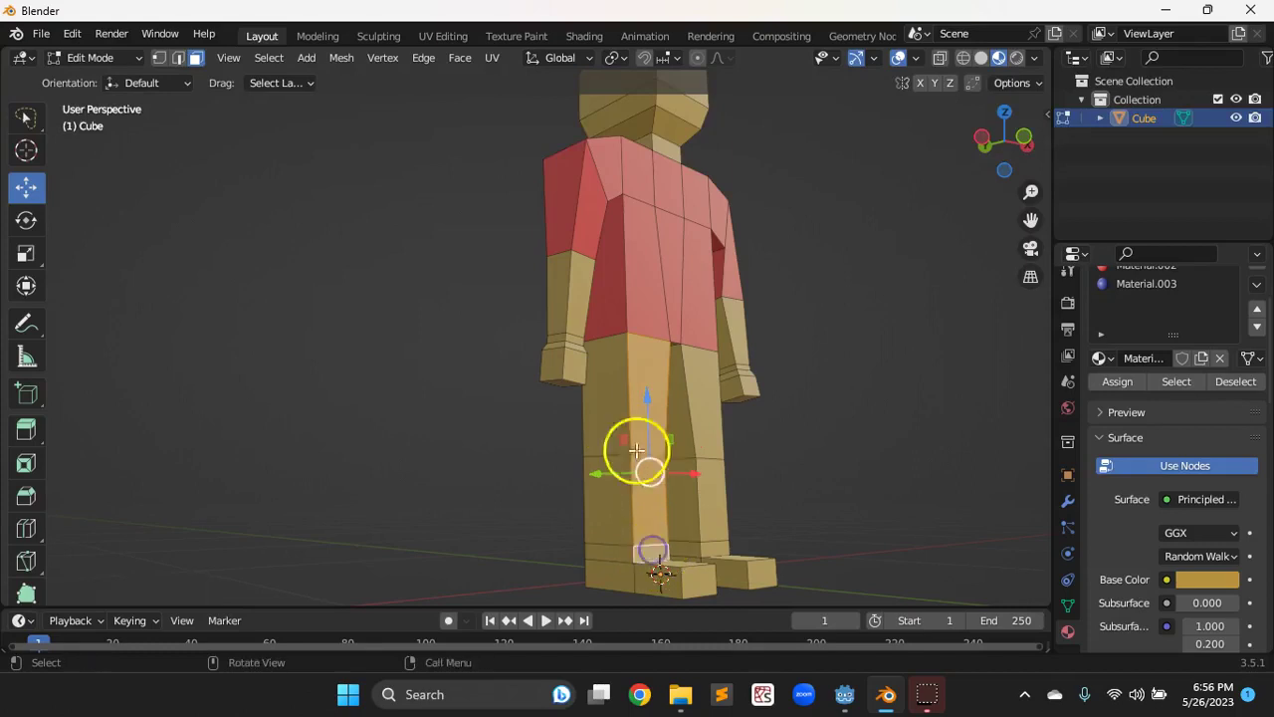
{"action": "left_click", "coordinate": [609, 525], "text": "shift"}
{"action": "left_click", "coordinate": [609, 393], "text": "shift"}
Add the upper and lower back faces of both legs to the selection.
{"action": "middle_click_drag", "start_coordinate": [604, 481], "coordinate": [710, 441]}
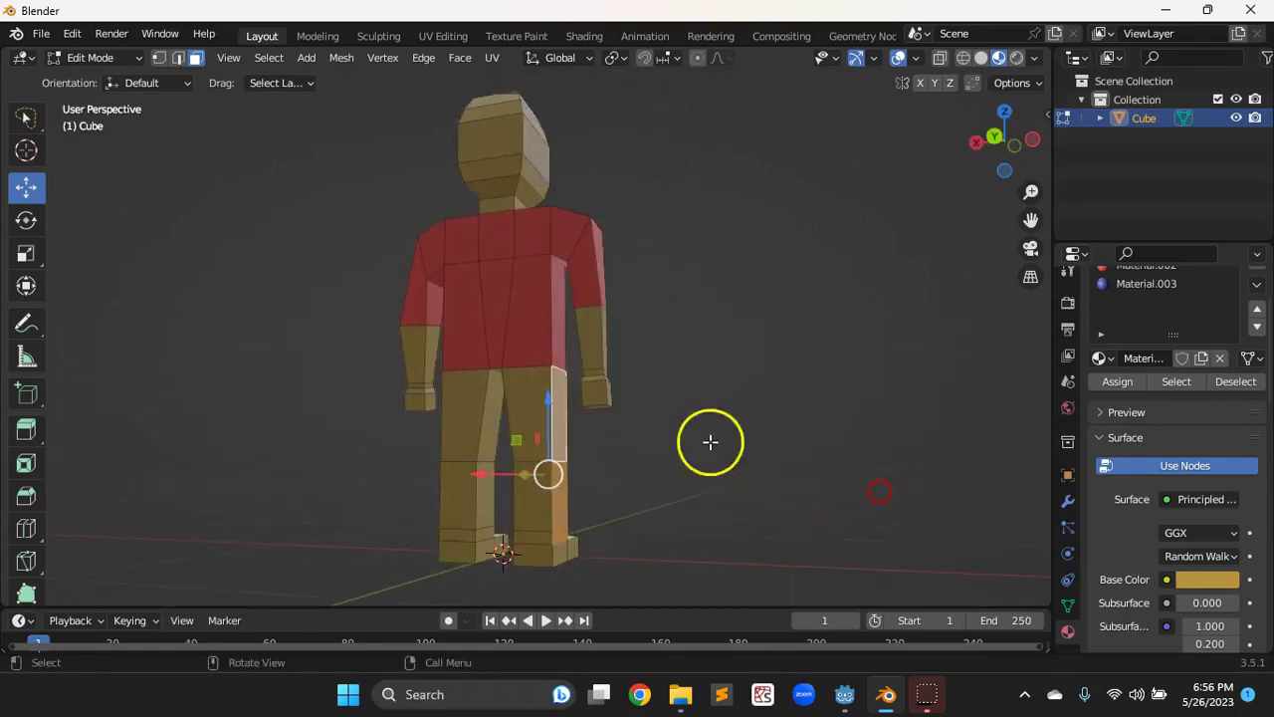
{"action": "left_click", "coordinate": [528, 401], "text": "shift"}
{"action": "left_click", "coordinate": [529, 498], "text": "shift"}
{"action": "left_click", "coordinate": [458, 406], "text": "shift"}
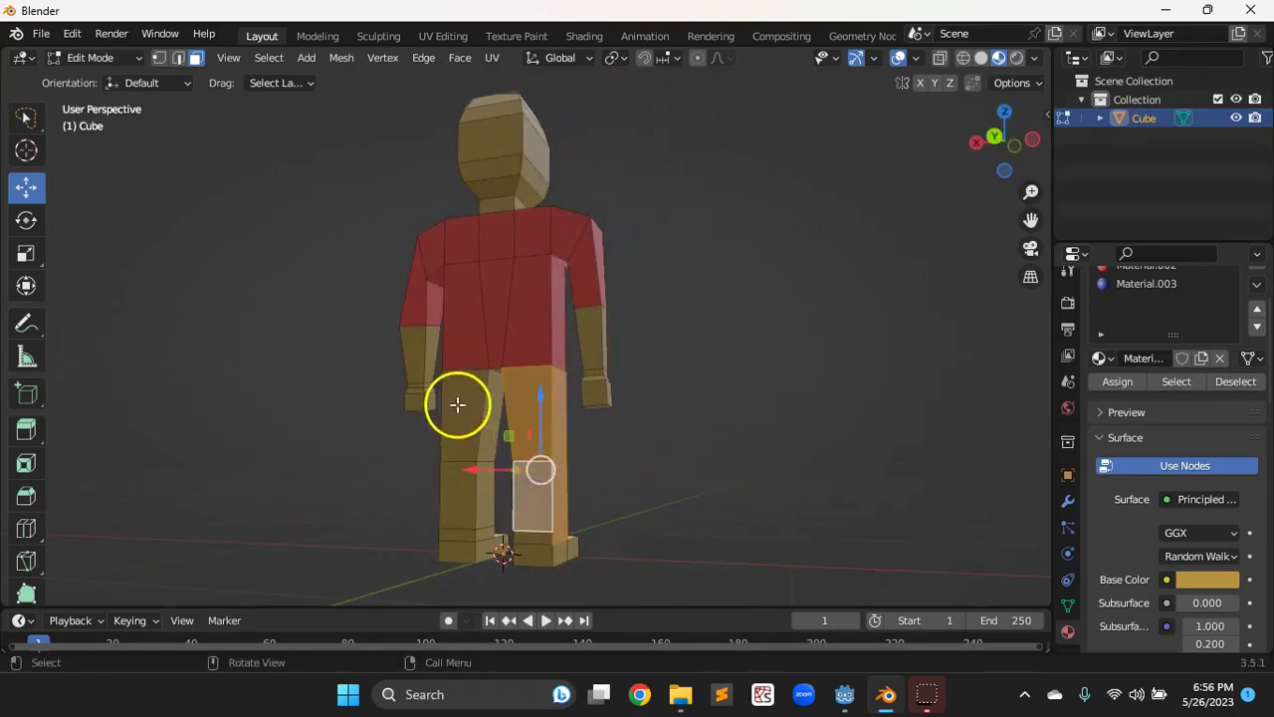
{"action": "left_click", "coordinate": [459, 481], "text": "shift"}
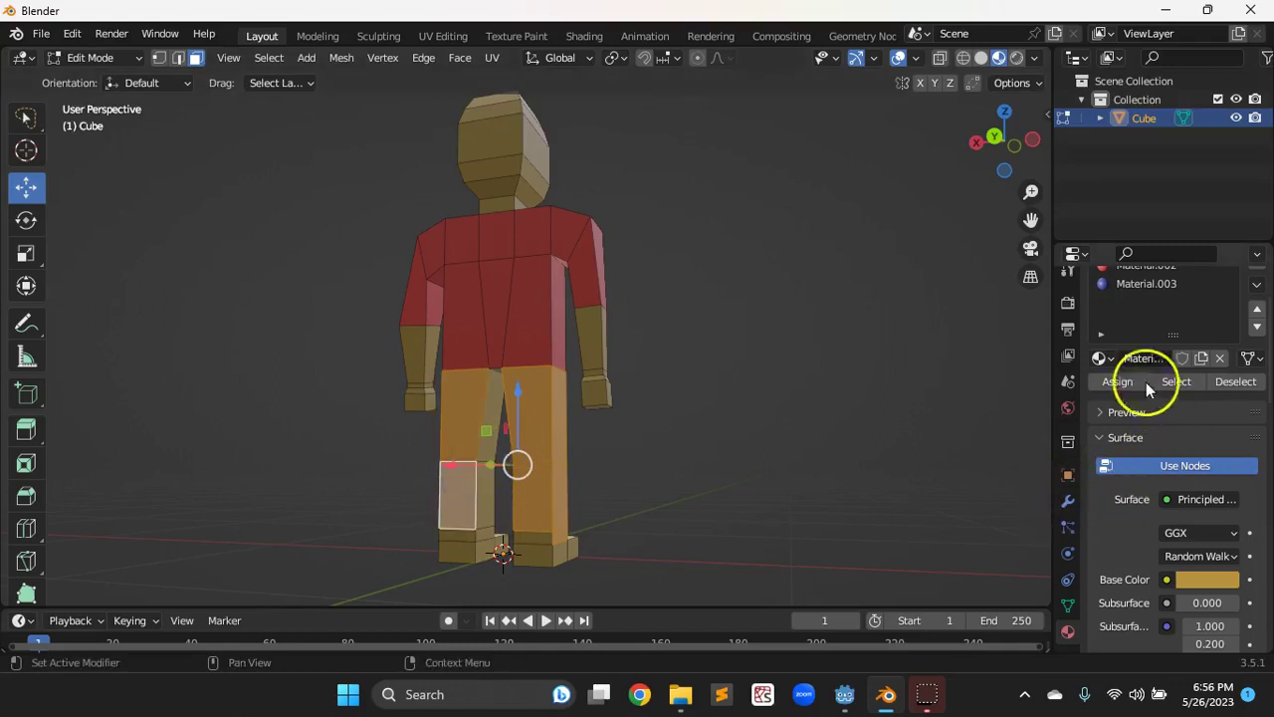
Assign the dark blue Material.003 to the selected leg faces and clear the selection.
{"action": "left_click", "coordinate": [1128, 285]}
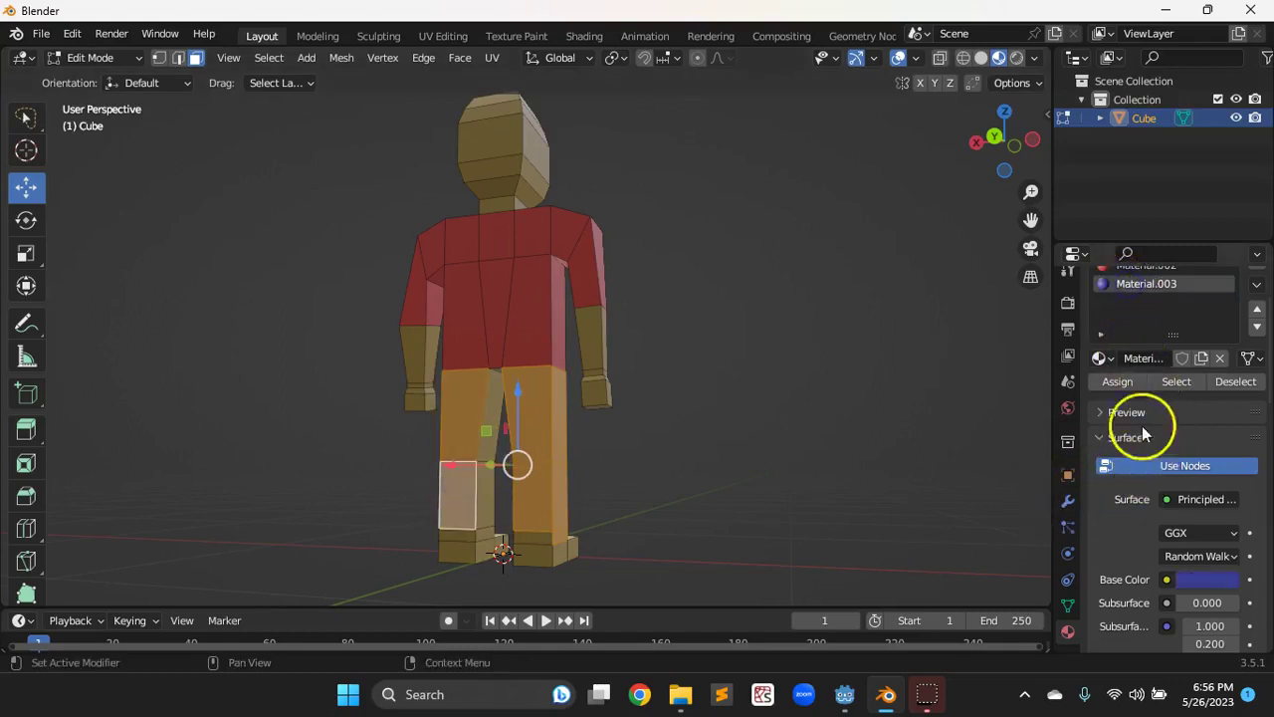
{"action": "left_click", "coordinate": [1112, 381]}
{"action": "middle_click_drag", "start_coordinate": [677, 501], "coordinate": [230, 486]}
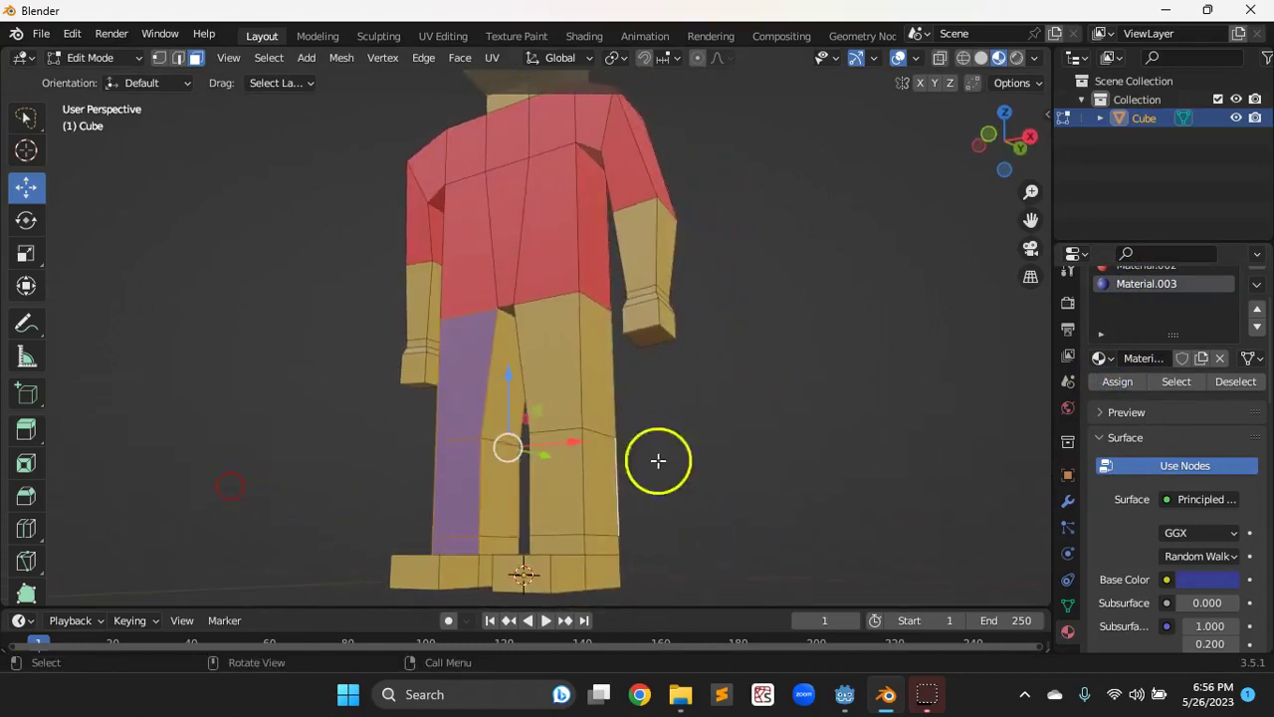
{"action": "left_click", "coordinate": [776, 421]}
Select the upper and lower inner faces of the character's right leg.
{"action": "left_click", "coordinate": [487, 373]}
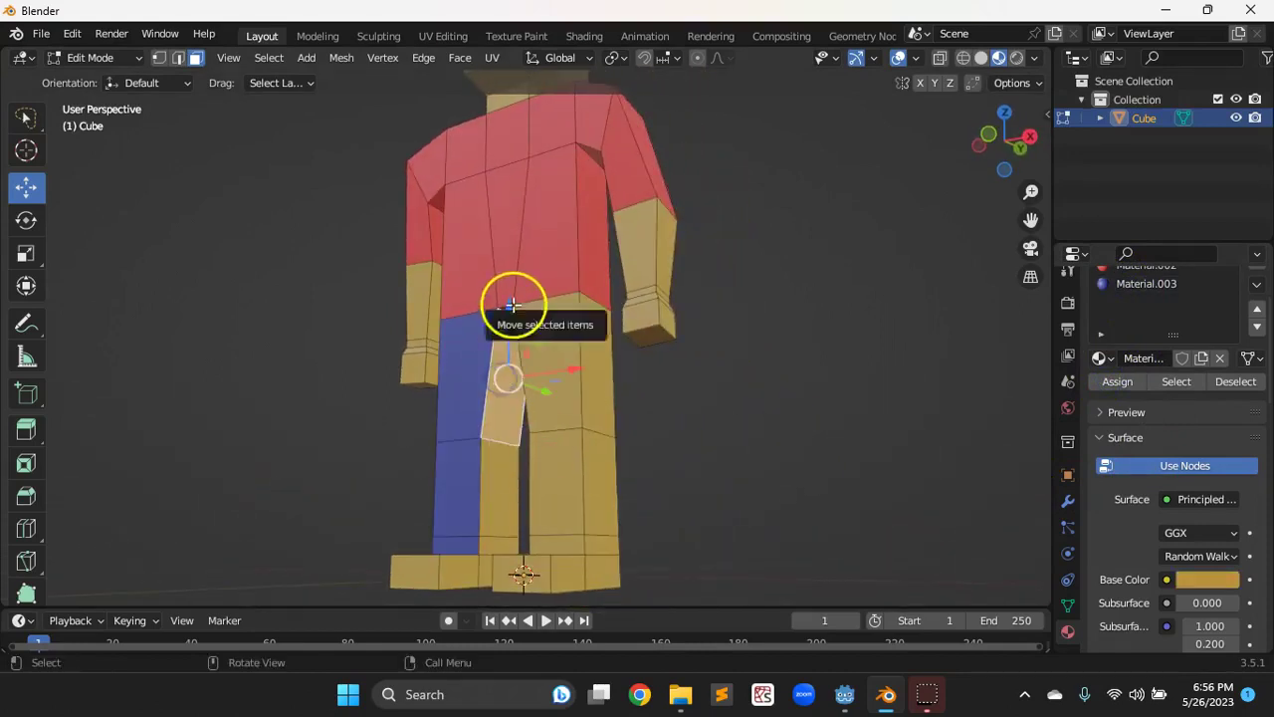
{"action": "left_click", "coordinate": [741, 408]}
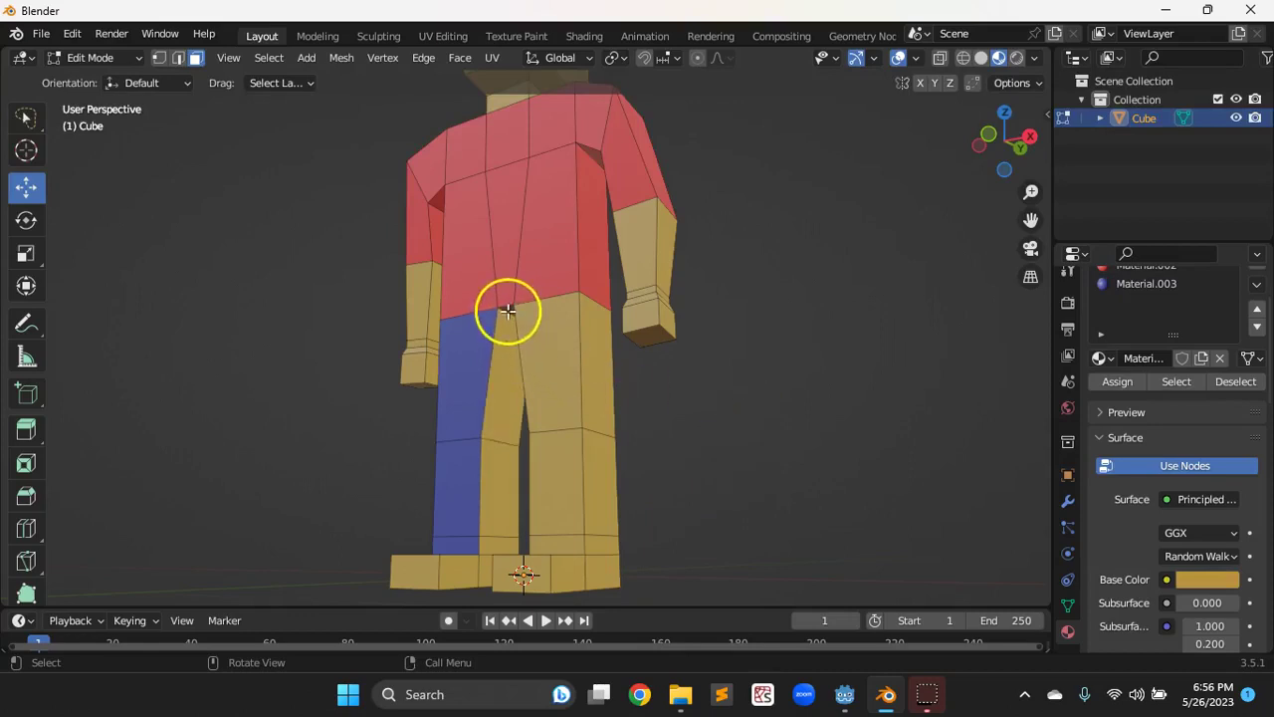
{"action": "left_click", "coordinate": [515, 363], "text": "shift"}
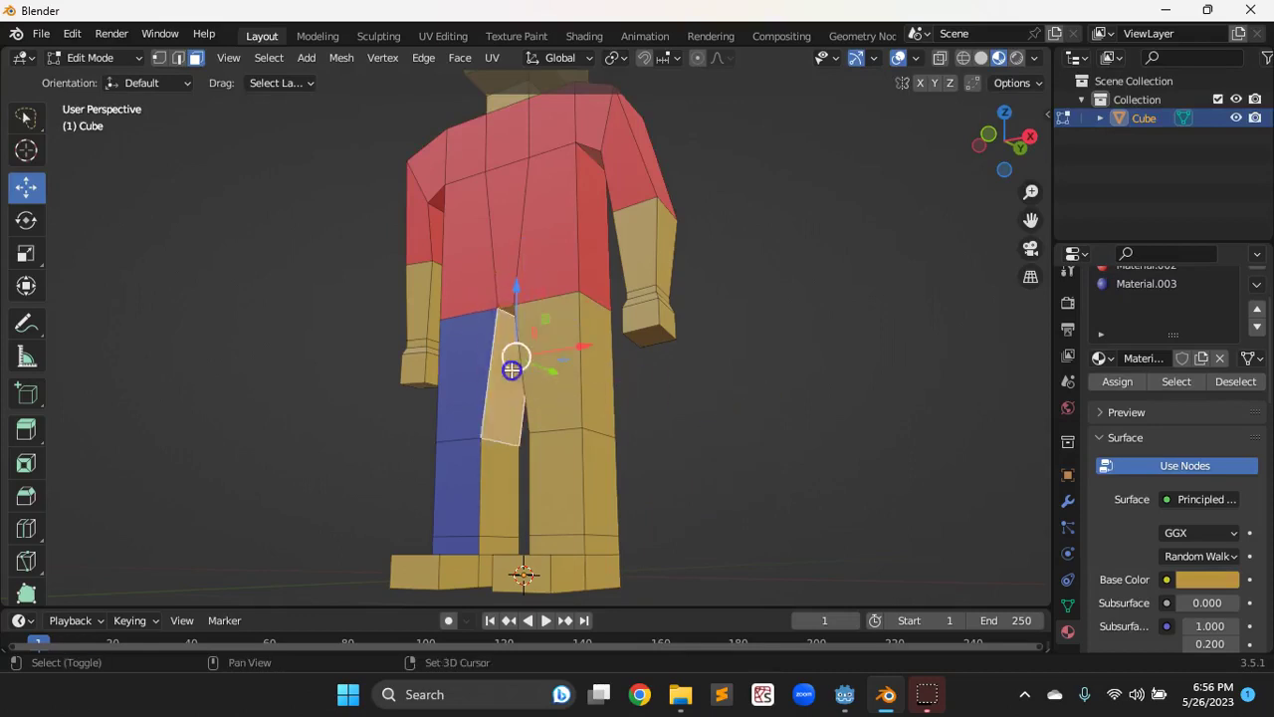
{"action": "left_click", "coordinate": [507, 488], "text": "shift"}
Add the left leg's front and outer side faces, including the ankle, to the selection and assign the dark blue Material.003.
{"action": "left_click", "coordinate": [540, 534], "text": "shift"}
{"action": "left_click", "coordinate": [560, 489], "text": "shift"}
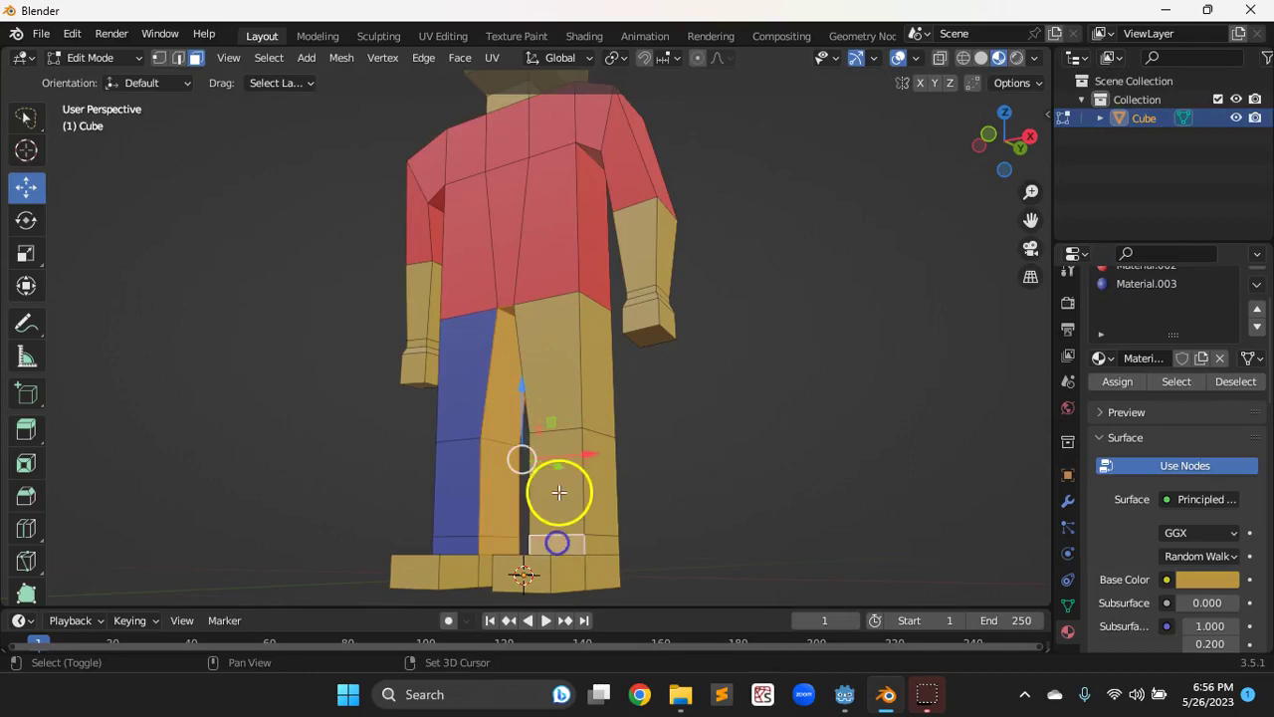
{"action": "left_click", "coordinate": [557, 367], "text": "shift"}
{"action": "left_click", "coordinate": [595, 376], "text": "shift"}
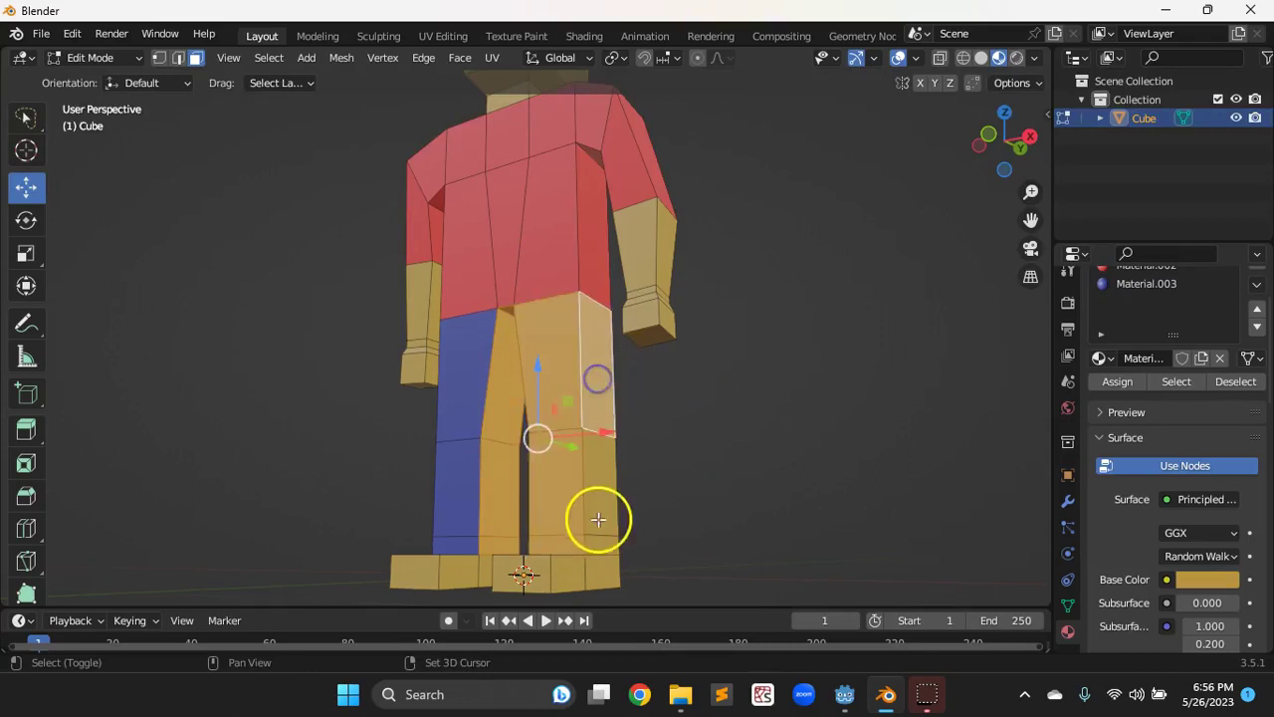
{"action": "left_click", "coordinate": [606, 495], "text": "shift"}
{"action": "left_click", "coordinate": [604, 543], "text": "shift"}
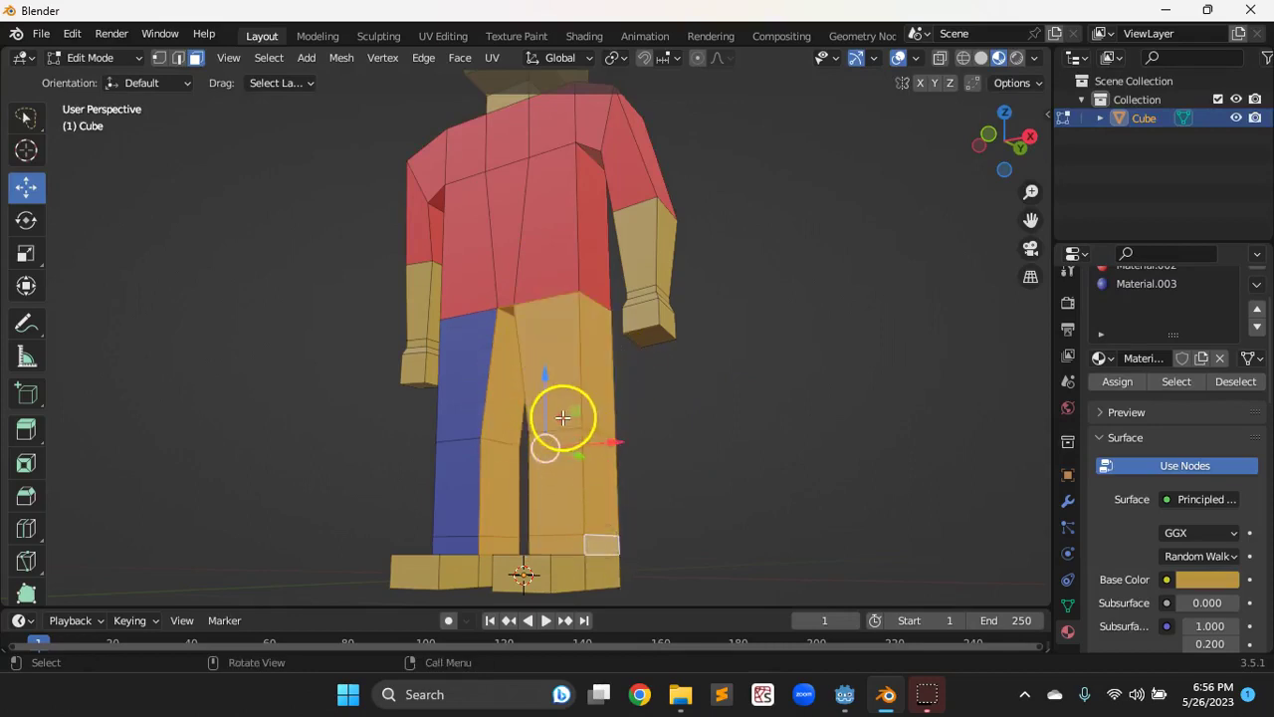
{"action": "left_click", "coordinate": [1130, 285]}
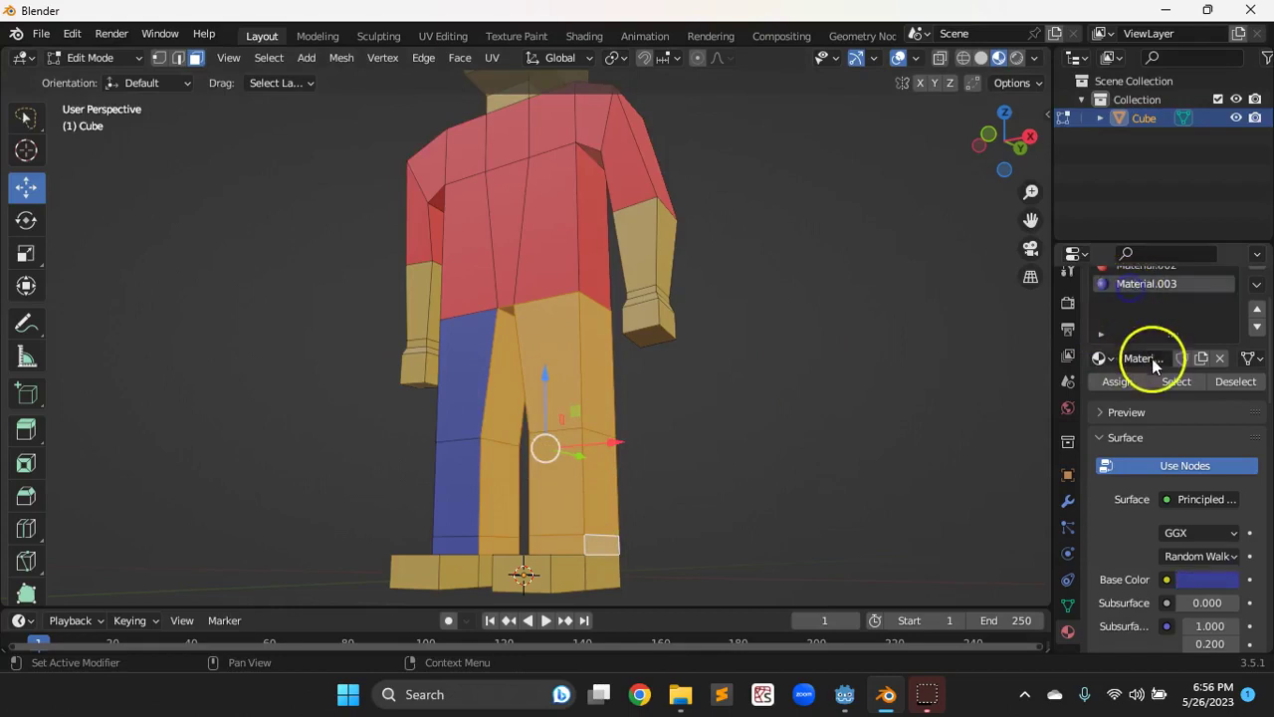
{"action": "left_click", "coordinate": [1118, 383]}
Select the back ankle faces of both legs together with the left leg's inner faces.
{"action": "middle_click_drag", "start_coordinate": [608, 470], "coordinate": [506, 515]}
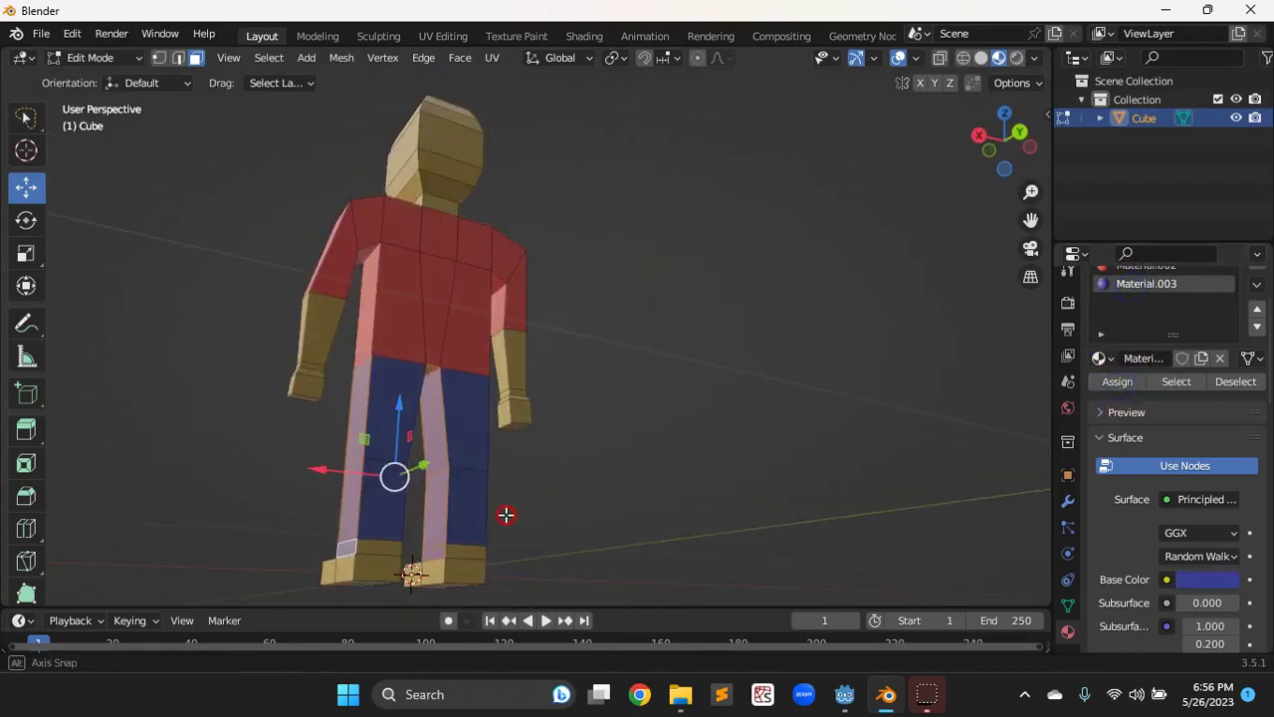
{"action": "left_click", "coordinate": [383, 545]}
{"action": "middle_click_drag", "start_coordinate": [694, 541], "coordinate": [544, 549]}
{"action": "left_click", "coordinate": [541, 428]}
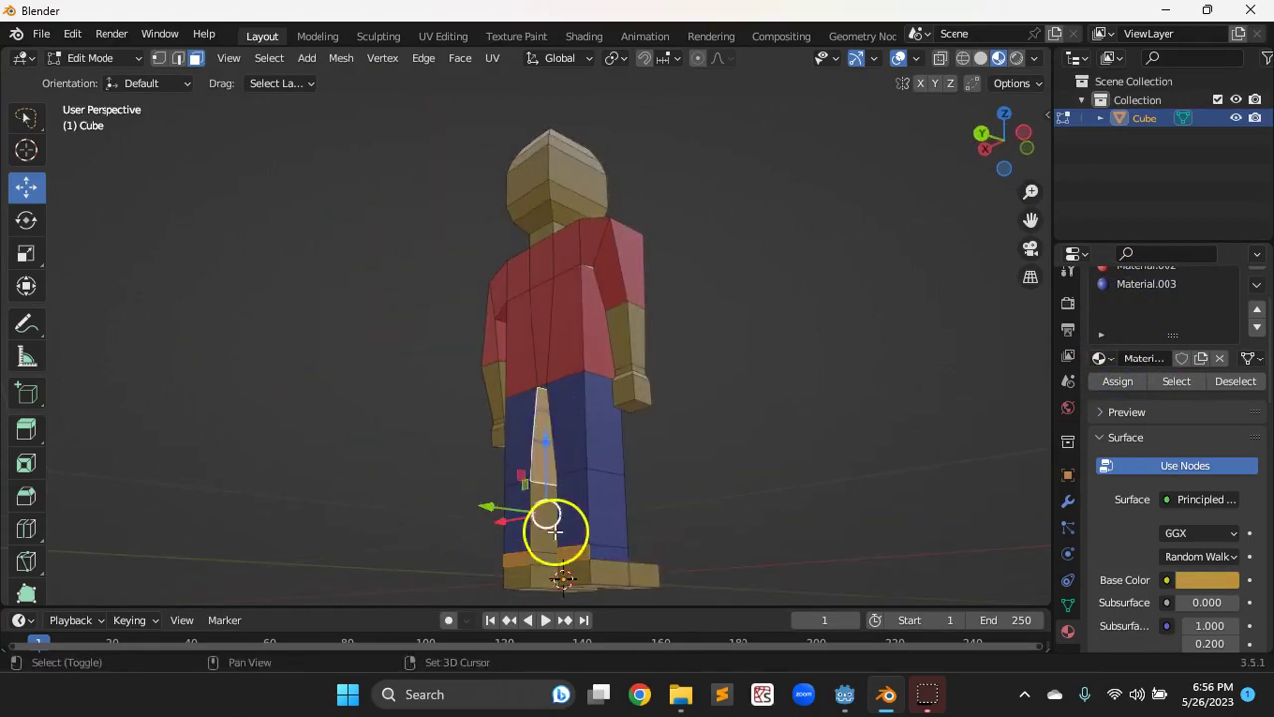
{"action": "left_click", "coordinate": [539, 536]}
{"action": "middle_click_drag", "start_coordinate": [546, 559], "coordinate": [358, 559]}
Assign the dark blue Material.003 to the selected ankle and inner leg faces, then clear the selection.
{"action": "left_click", "coordinate": [1147, 284]}
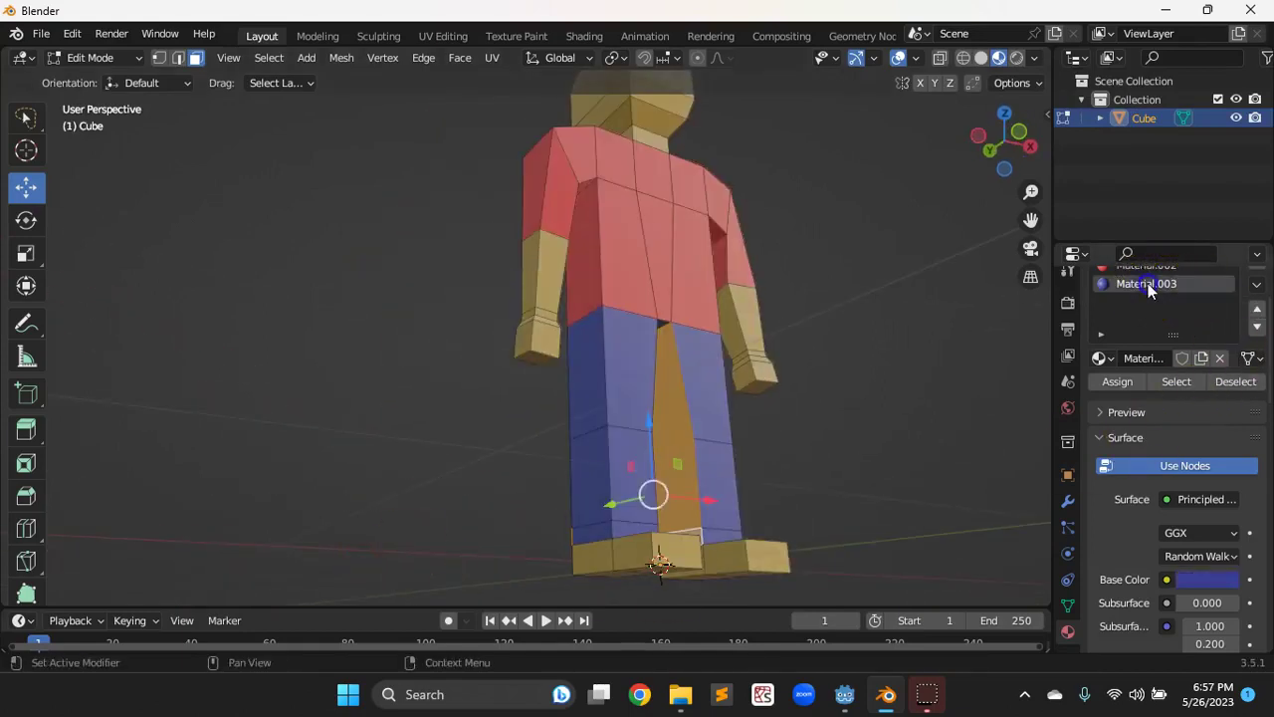
{"action": "left_click", "coordinate": [1117, 381]}
{"action": "left_click", "coordinate": [862, 408]}
Select the front, top, side and back faces of the character's left shoe.
{"action": "middle_click_drag", "start_coordinate": [862, 408], "coordinate": [727, 469]}
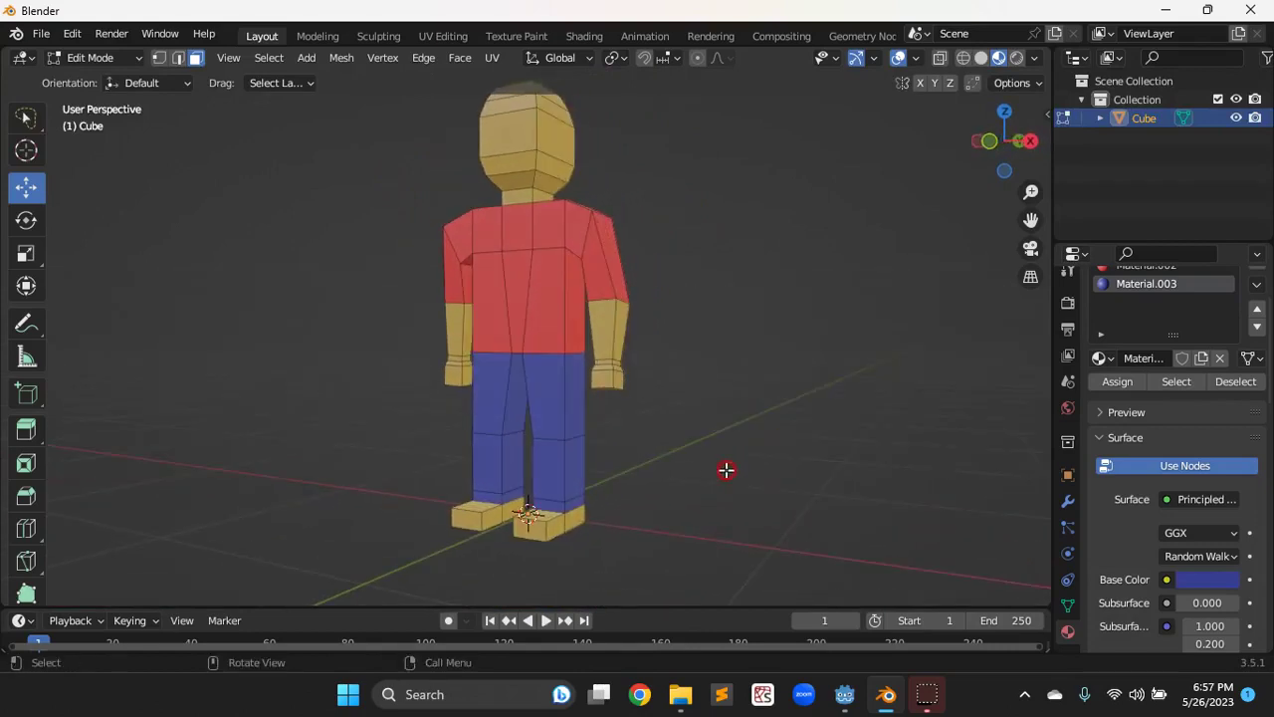
{"action": "left_click", "coordinate": [534, 531]}
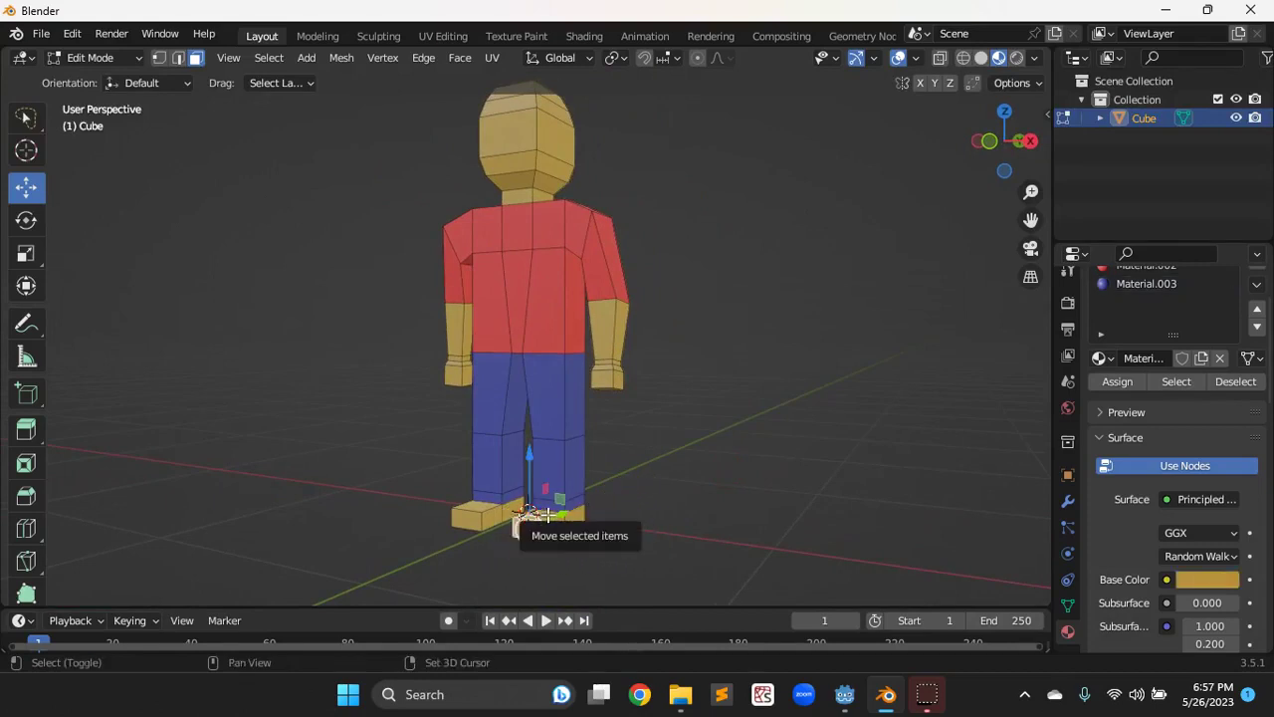
{"action": "left_click", "coordinate": [549, 517], "text": "shift"}
{"action": "left_click", "coordinate": [560, 527], "text": "shift"}
{"action": "left_click", "coordinate": [572, 517], "text": "shift"}
{"action": "middle_click_drag", "start_coordinate": [773, 514], "coordinate": [501, 529]}
{"action": "left_click_drag", "start_coordinate": [443, 485], "coordinate": [467, 478]}
Add the right shoe's faces and the soles of both shoes to the selection.
{"action": "middle_click_drag", "start_coordinate": [651, 483], "coordinate": [704, 541]}
{"action": "left_click", "coordinate": [483, 529], "text": "shift"}
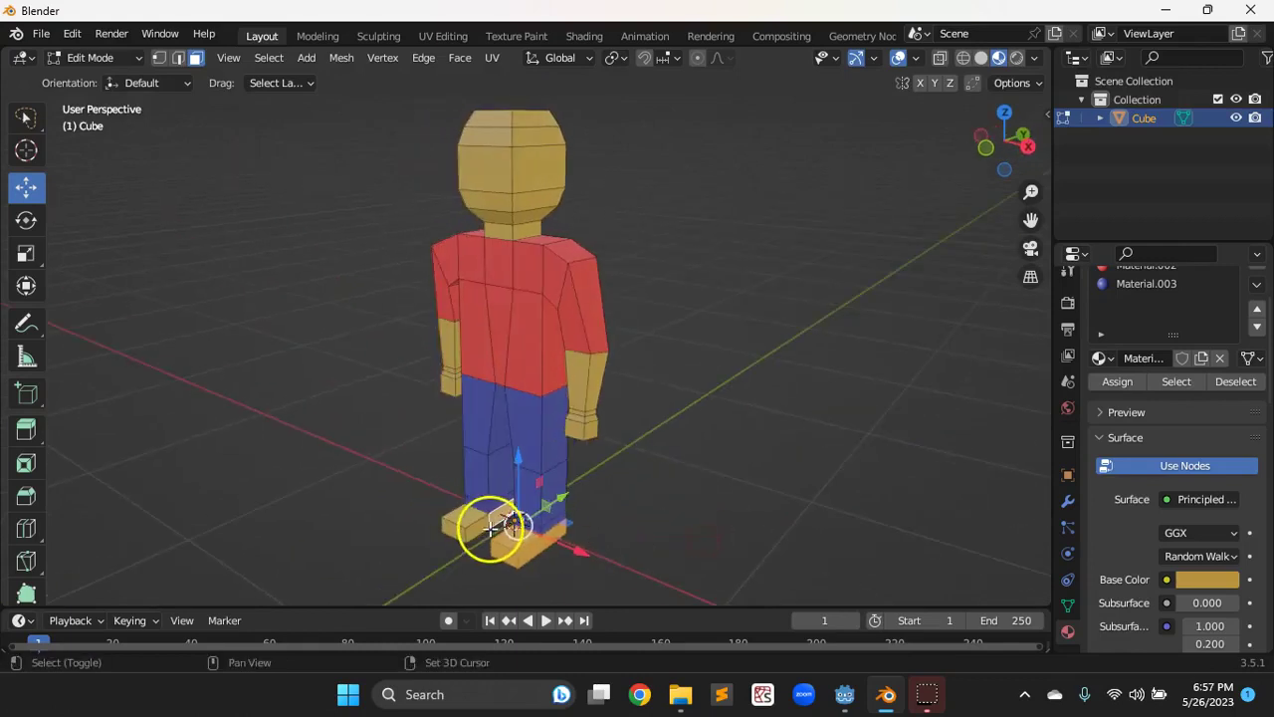
{"action": "left_click", "coordinate": [469, 519], "text": "shift"}
{"action": "left_click", "coordinate": [469, 519], "text": "shift"}
{"action": "middle_click_drag", "start_coordinate": [469, 522], "coordinate": [617, 364]}
{"action": "left_click", "coordinate": [612, 514], "text": "shift"}
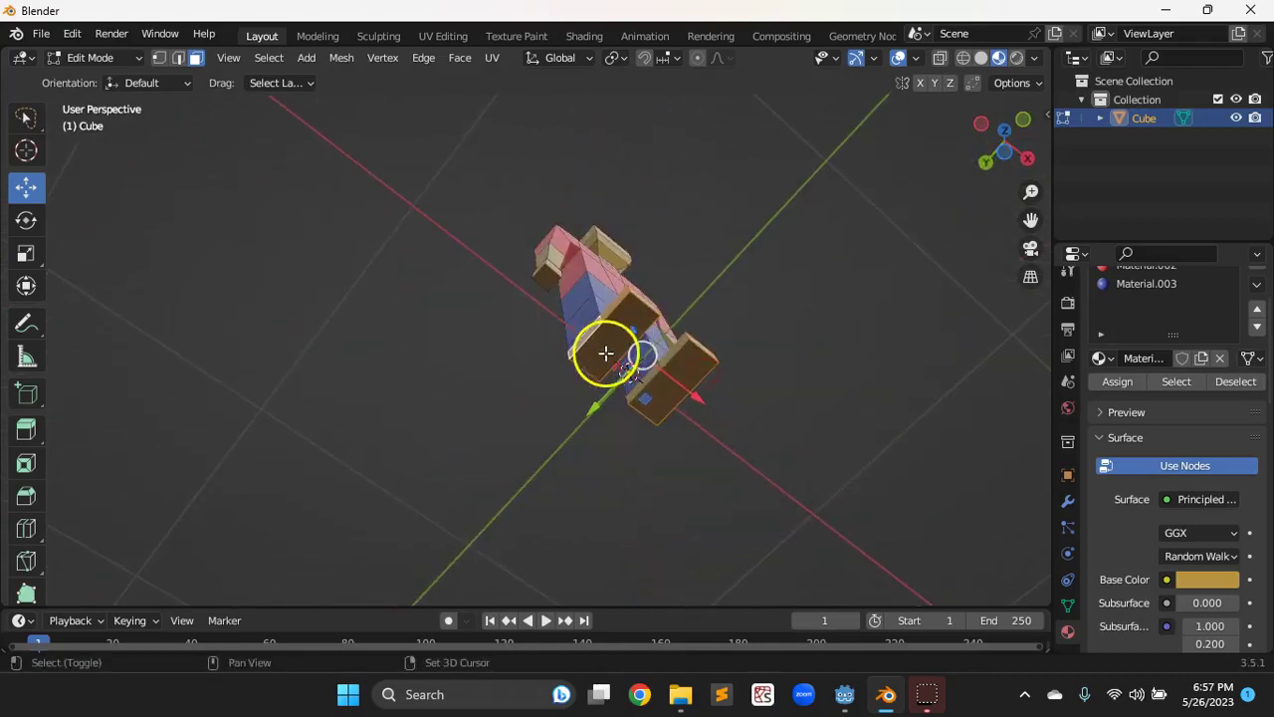
{"action": "left_click", "coordinate": [630, 317], "text": "shift"}
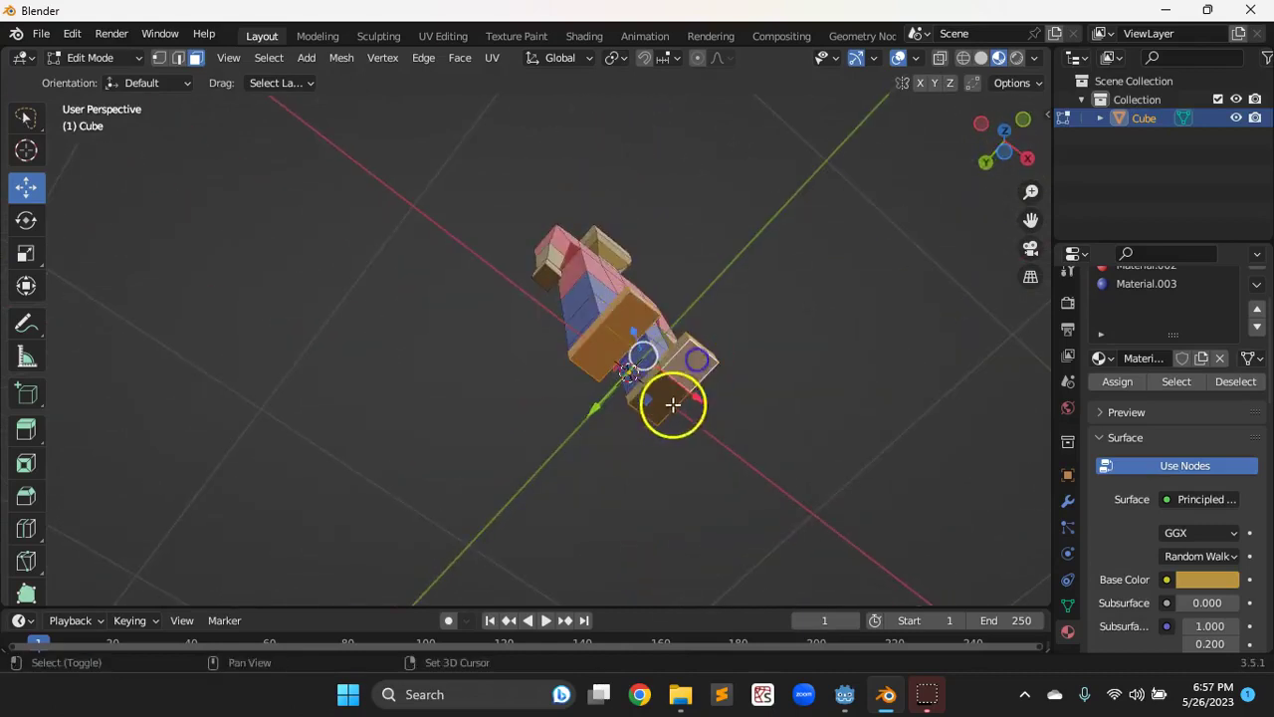
{"action": "middle_click_drag", "start_coordinate": [731, 418], "coordinate": [813, 485]}
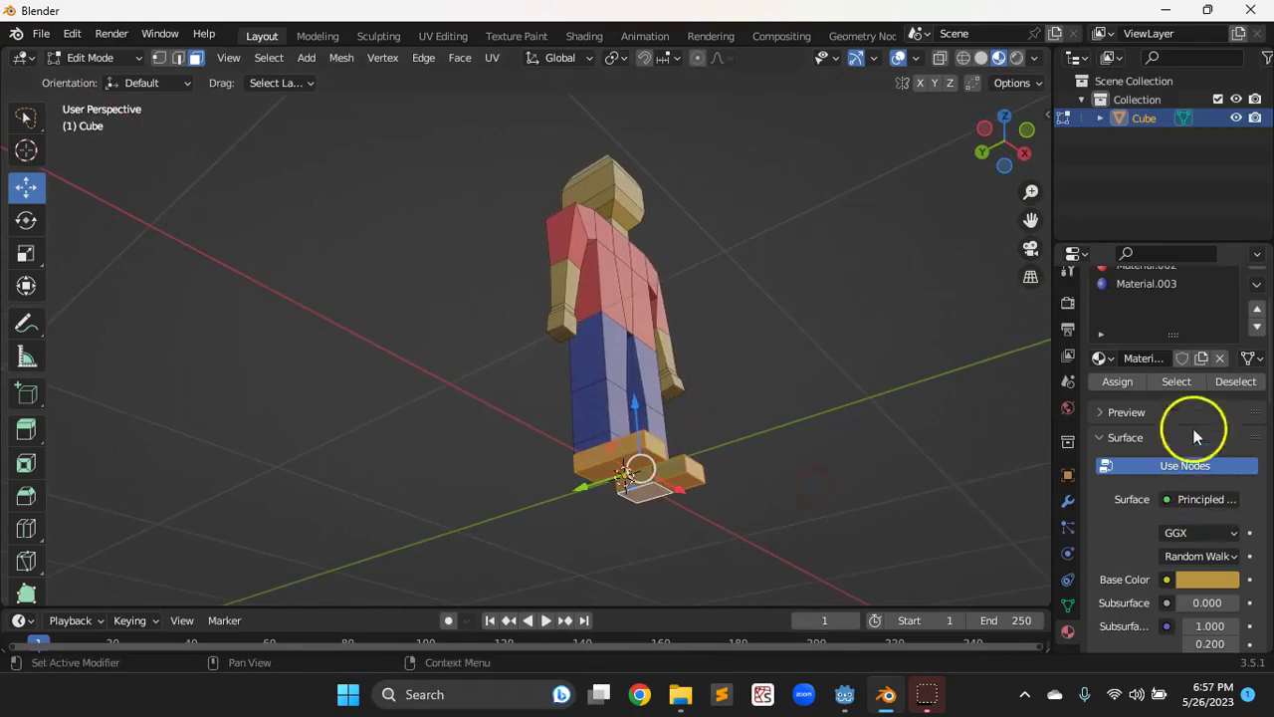
Add a fourth material slot with a new near-black material, base color value 0.042, and assign it to the selected shoe faces.
{"action": "scroll", "coordinate": [1203, 366], "scroll_direction": "up", "scroll_amount": 2}
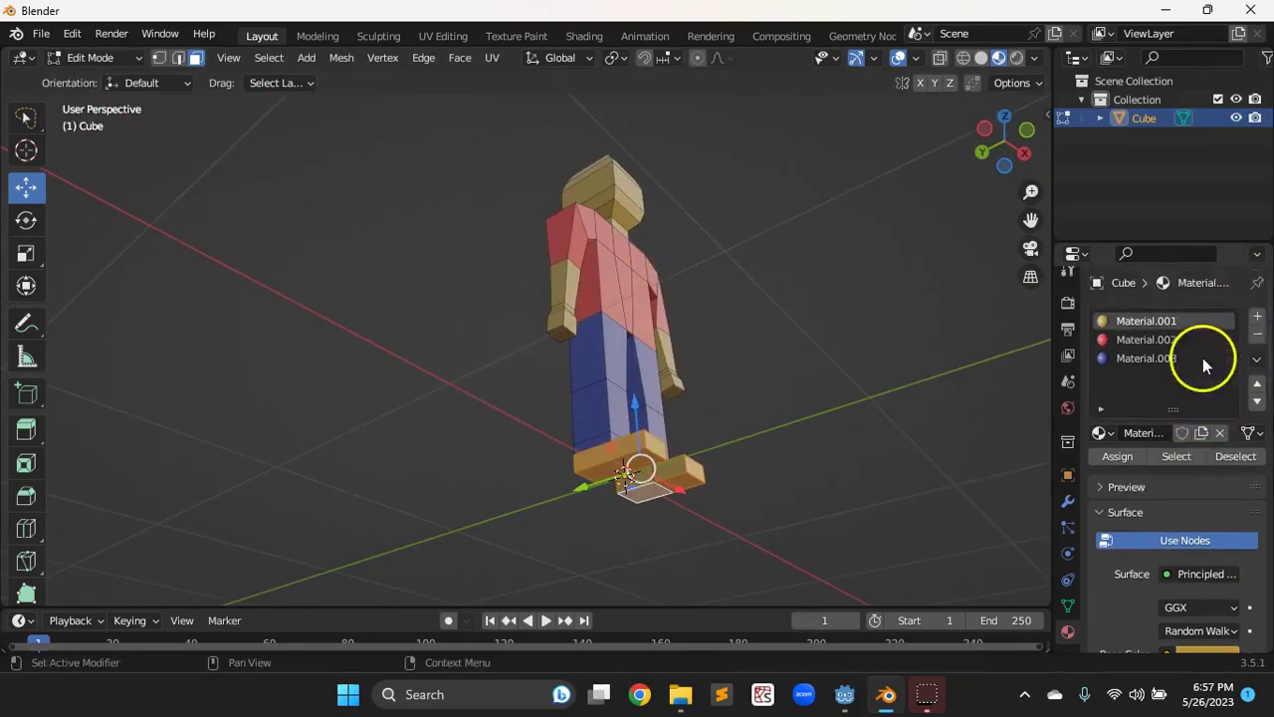
{"action": "left_click", "coordinate": [1258, 315]}
{"action": "left_click", "coordinate": [1173, 433]}
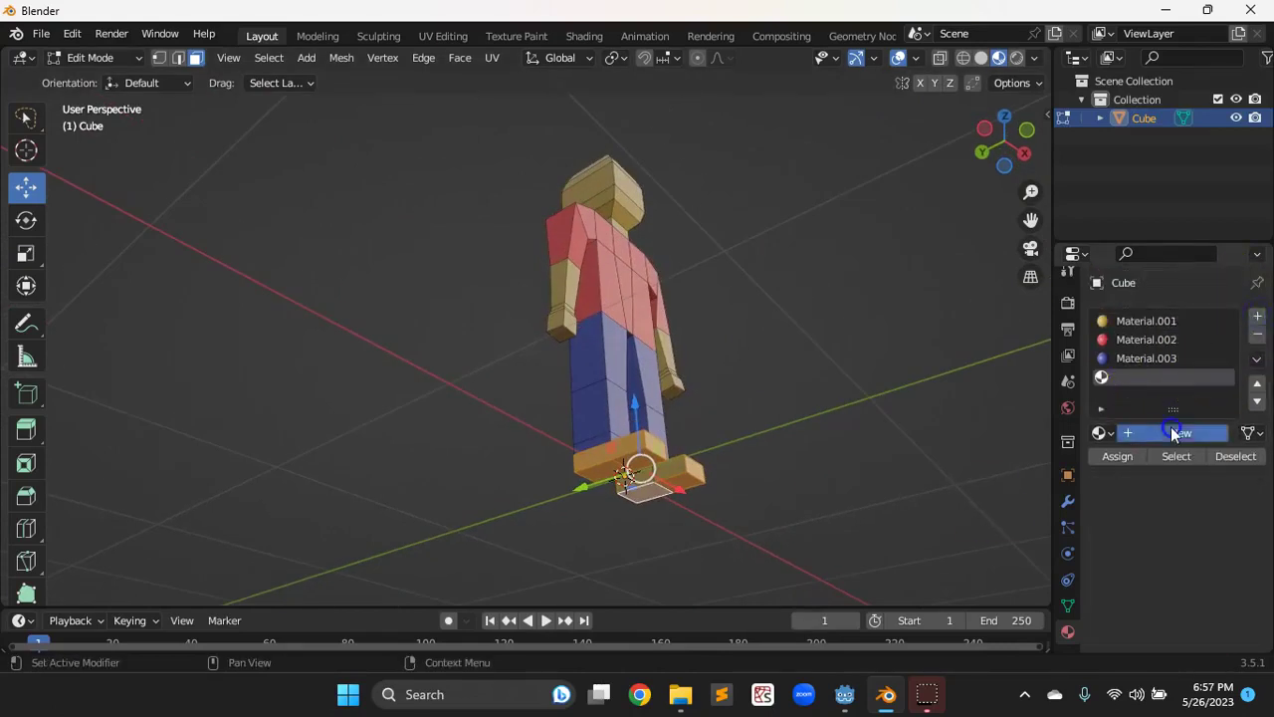
{"action": "scroll", "coordinate": [1199, 578], "scroll_direction": "down", "scroll_amount": 1}
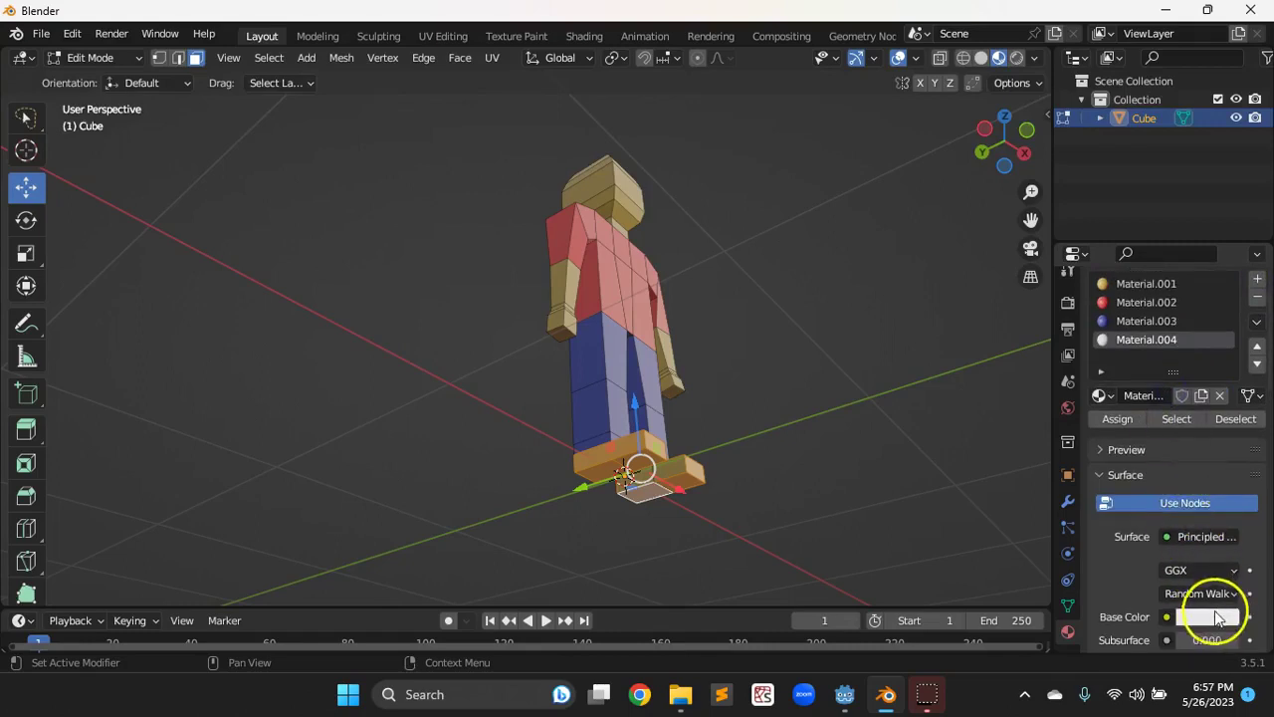
{"action": "left_click", "coordinate": [1210, 618]}
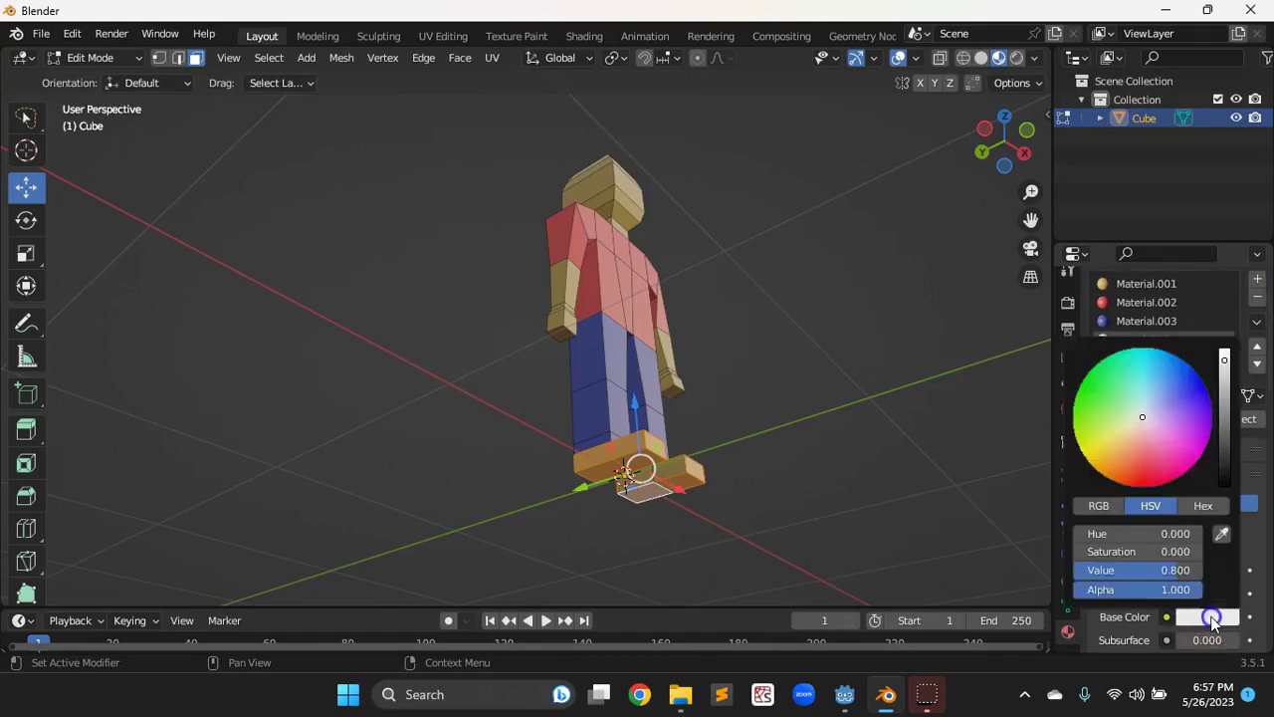
{"action": "left_click", "coordinate": [1224, 458]}
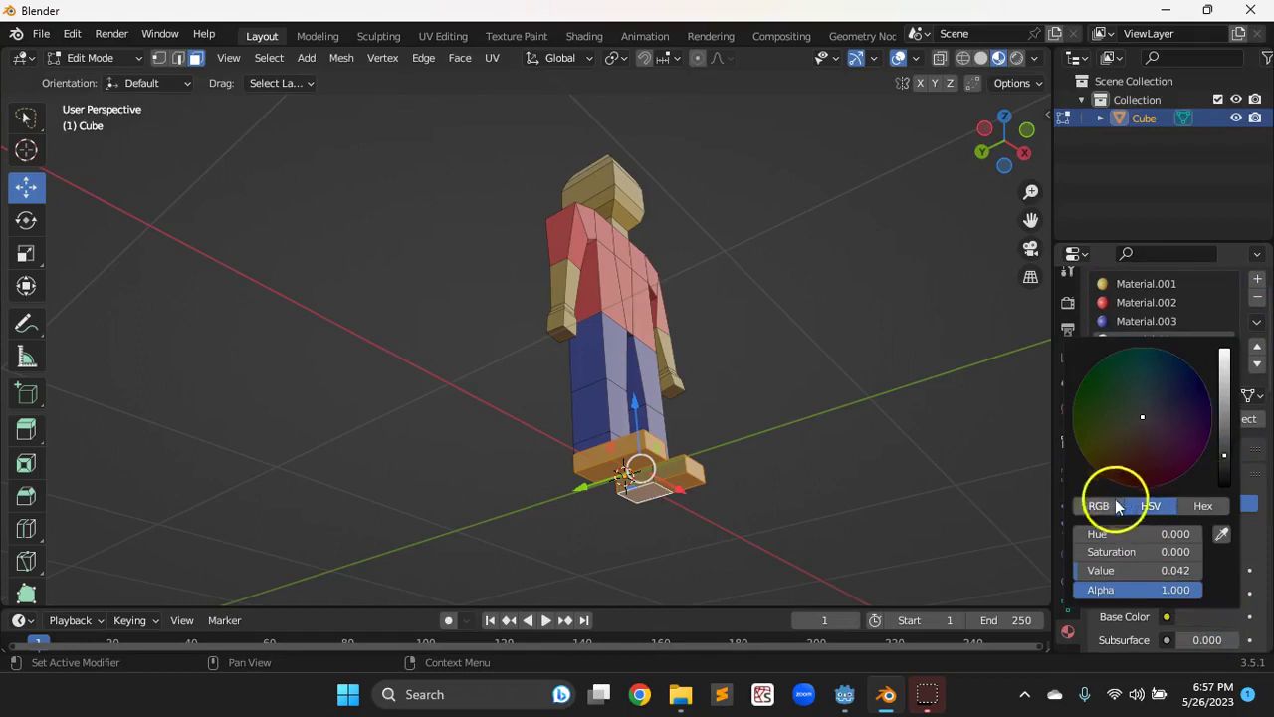
{"action": "left_click", "coordinate": [1121, 416]}
Select the shoe's inner side faces that are still tan and assign the near-black Material.004 to them.
{"action": "middle_click_drag", "start_coordinate": [893, 481], "coordinate": [627, 485]}
{"action": "left_click", "coordinate": [627, 485]}
{"action": "middle_click_drag", "start_coordinate": [696, 518], "coordinate": [799, 512]}
{"action": "left_click", "coordinate": [1135, 341]}
{"action": "left_click", "coordinate": [1119, 419]}
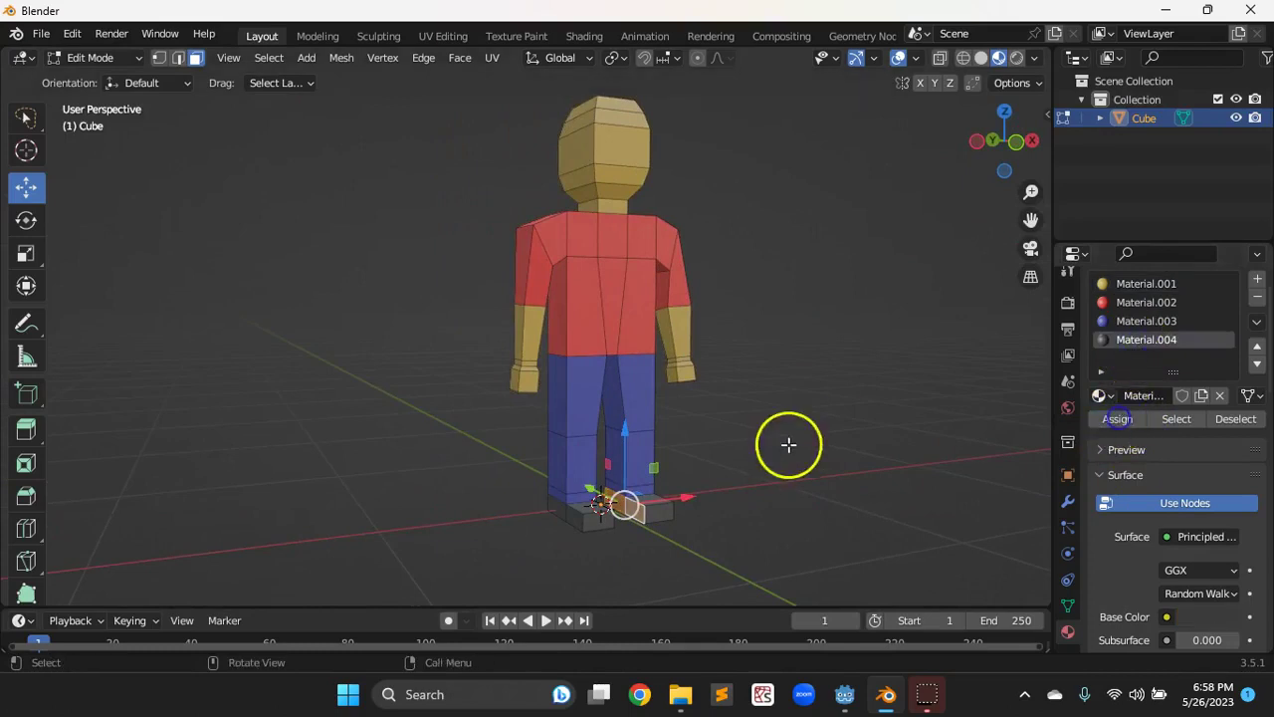
Switch the character from Edit Mode to Object Mode.
{"action": "scroll", "coordinate": [789, 447], "scroll_direction": "down", "scroll_amount": 2}
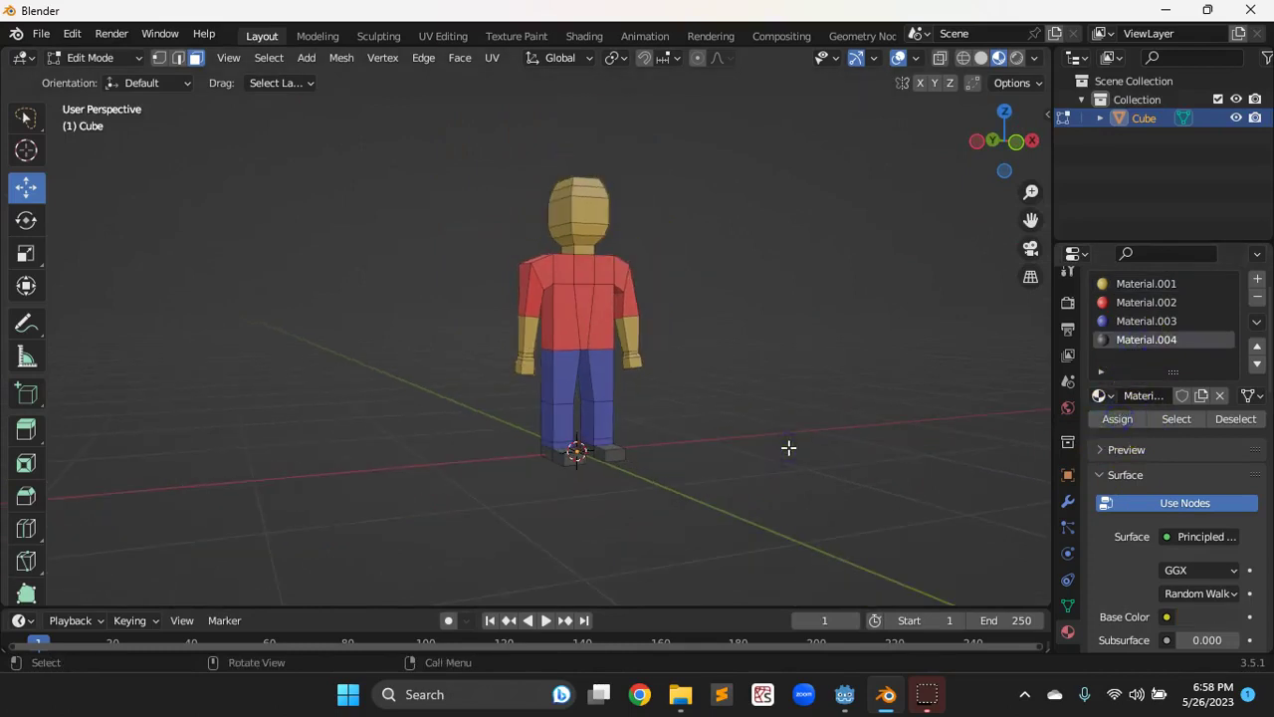
{"action": "left_click", "coordinate": [97, 58]}
{"action": "left_click", "coordinate": [99, 75]}
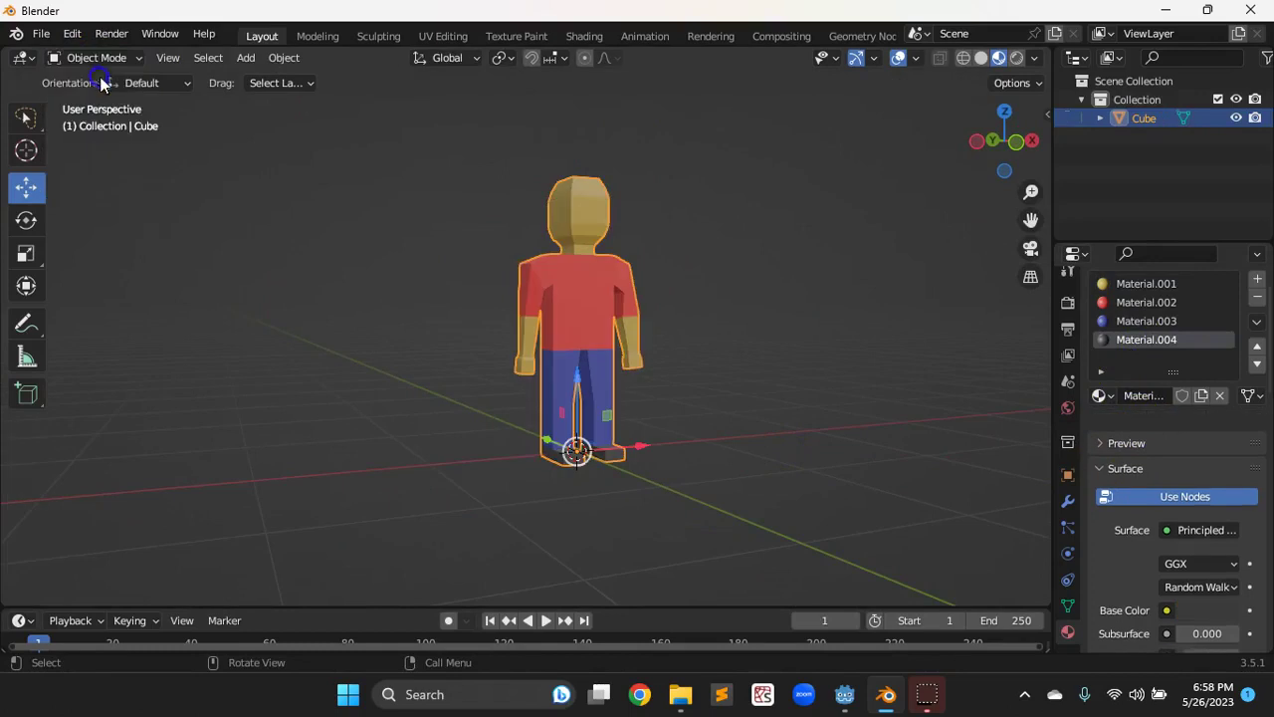
Examine the colored character from the front and side, deselecting it to see the materials without the selection outline.
{"action": "mouse_move", "coordinate": [764, 383]}
{"action": "middle_mouse_down"}
{"action": "mouse_move", "coordinate": [515, 366]}
{"action": "mouse_move", "coordinate": [555, 412]}
{"action": "mouse_move", "coordinate": [591, 385]}
{"action": "mouse_move", "coordinate": [680, 392]}
{"action": "middle_mouse_up"}
{"action": "left_click", "coordinate": [583, 448]}
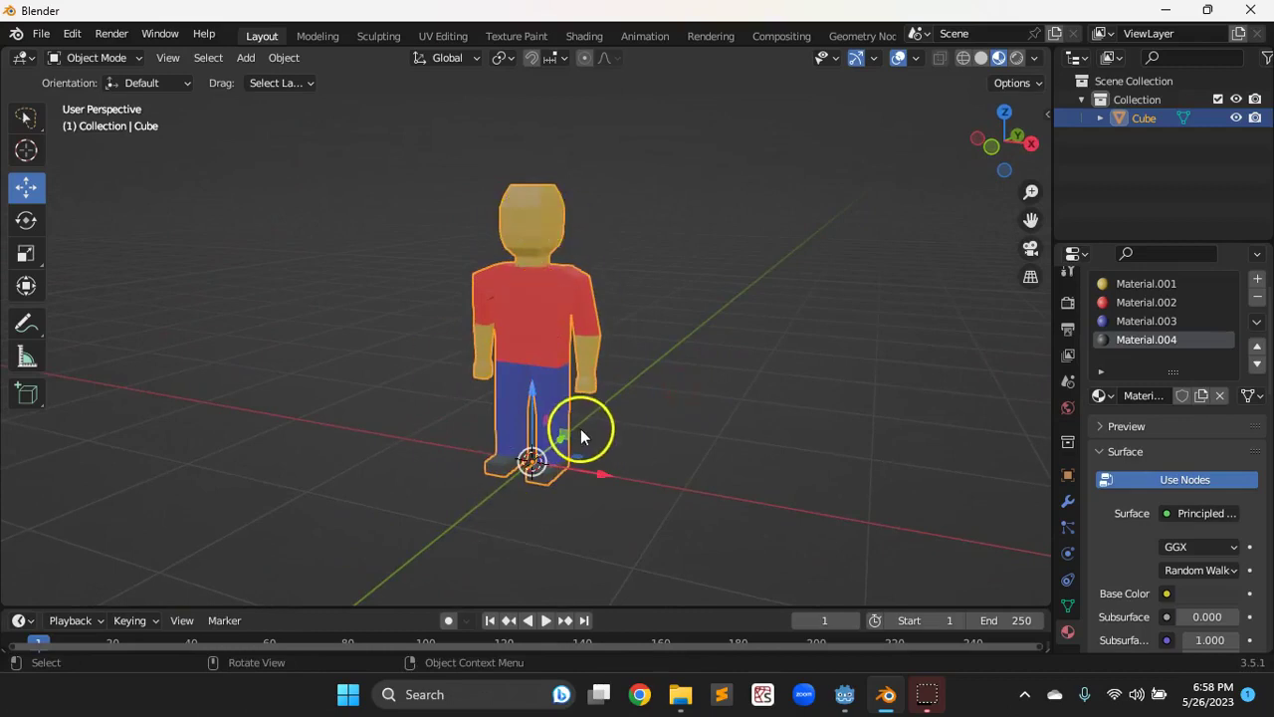
{"action": "middle_click_drag", "start_coordinate": [642, 441], "coordinate": [691, 452]}
{"action": "mouse_move", "coordinate": [540, 396]}
{"action": "middle_mouse_down"}
{"action": "mouse_move", "coordinate": [552, 418]}
{"action": "mouse_move", "coordinate": [567, 409]}
{"action": "mouse_move", "coordinate": [562, 424]}
{"action": "mouse_move", "coordinate": [498, 445]}
{"action": "middle_mouse_up"}
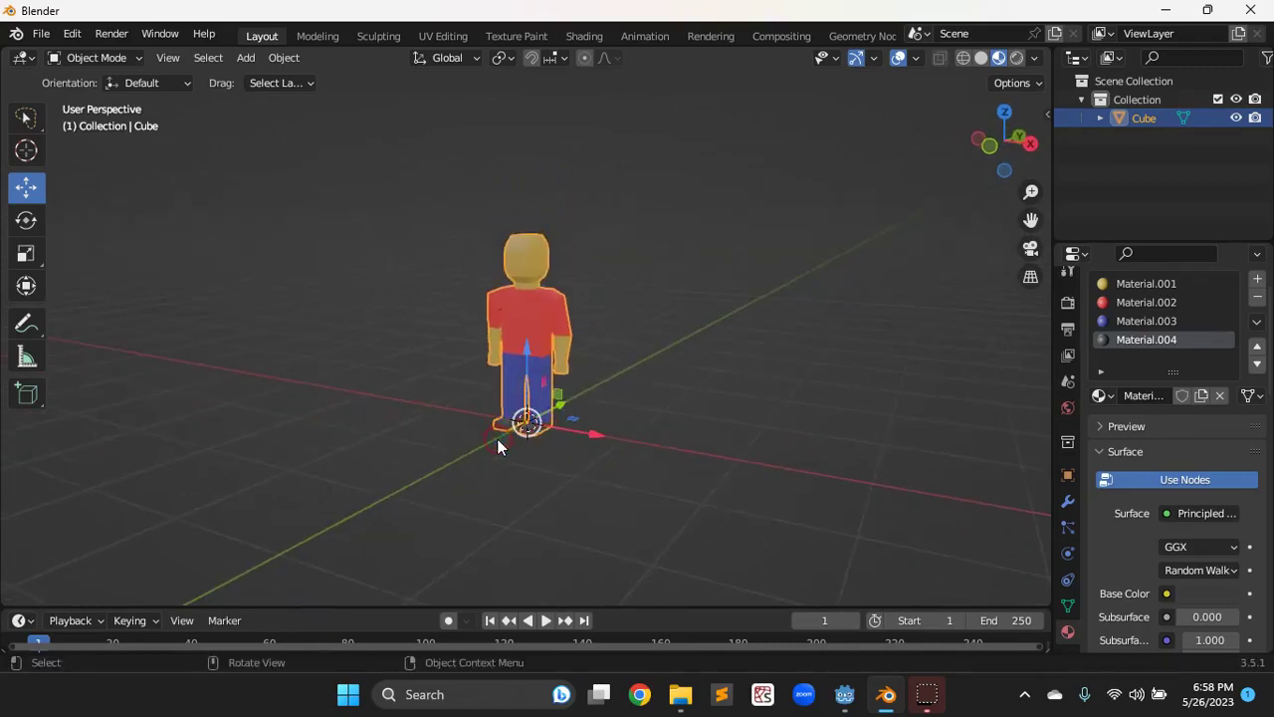
{"action": "scroll", "coordinate": [498, 445], "scroll_direction": "up", "scroll_amount": 5}
{"action": "scroll", "coordinate": [498, 445], "scroll_direction": "down", "scroll_amount": 1}
{"action": "left_click", "coordinate": [501, 485]}
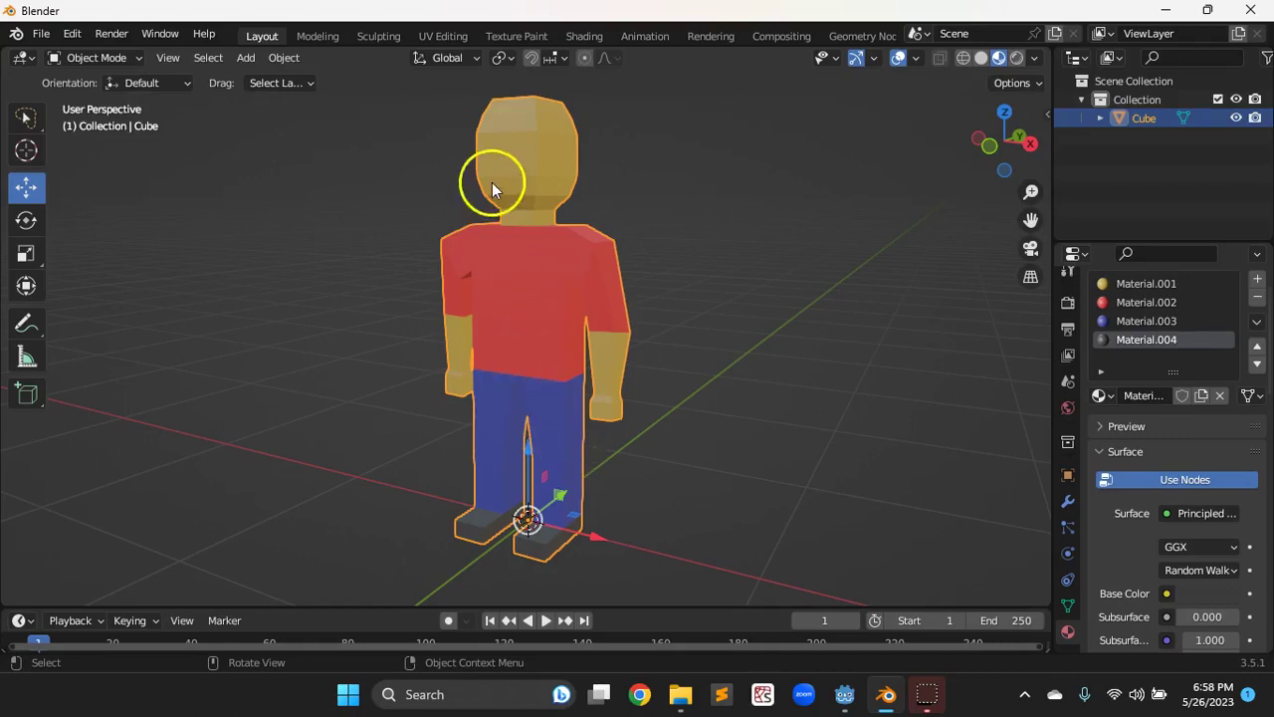
{"action": "middle_click_drag", "start_coordinate": [552, 314], "coordinate": [511, 326]}
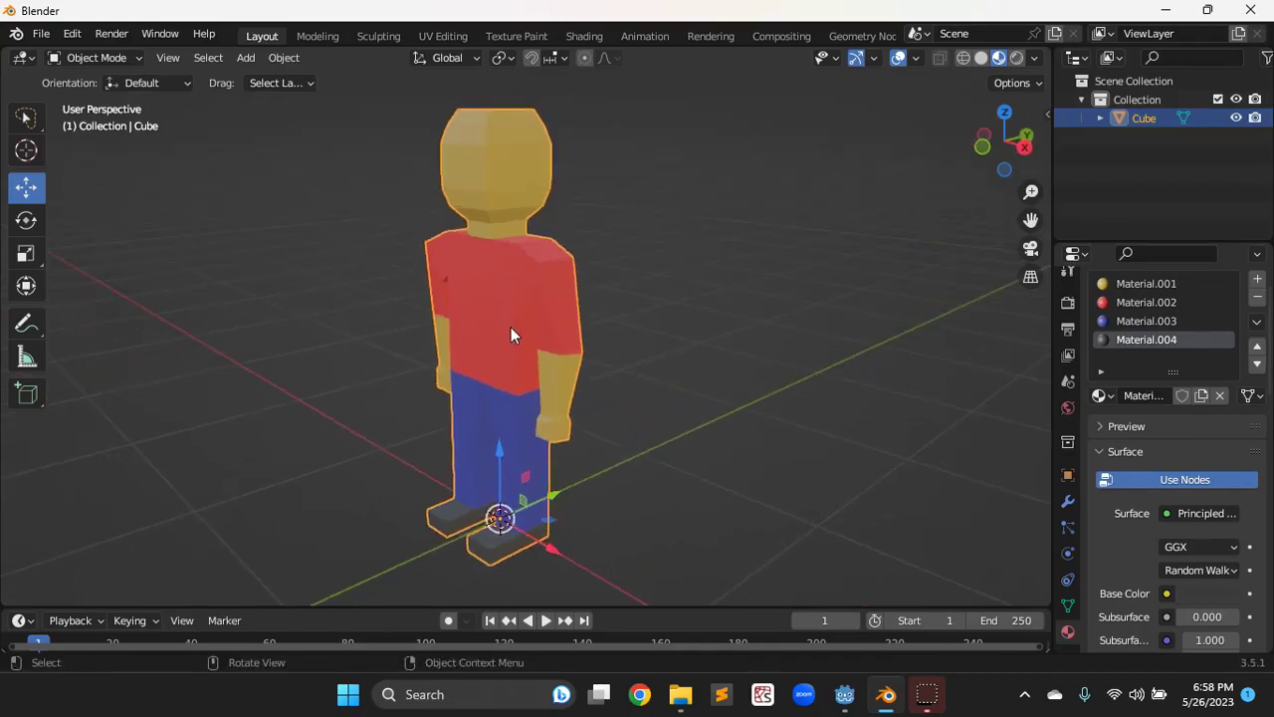
{"action": "mouse_move", "coordinate": [614, 355]}
{"action": "middle_mouse_down"}
{"action": "mouse_move", "coordinate": [423, 366]}
{"action": "mouse_move", "coordinate": [455, 389]}
{"action": "mouse_move", "coordinate": [603, 361]}
{"action": "mouse_move", "coordinate": [617, 339]}
{"action": "mouse_move", "coordinate": [638, 353]}
{"action": "middle_mouse_up"}
{"action": "middle_click_drag", "start_coordinate": [544, 343], "coordinate": [562, 364]}
{"action": "left_click", "coordinate": [775, 378]}
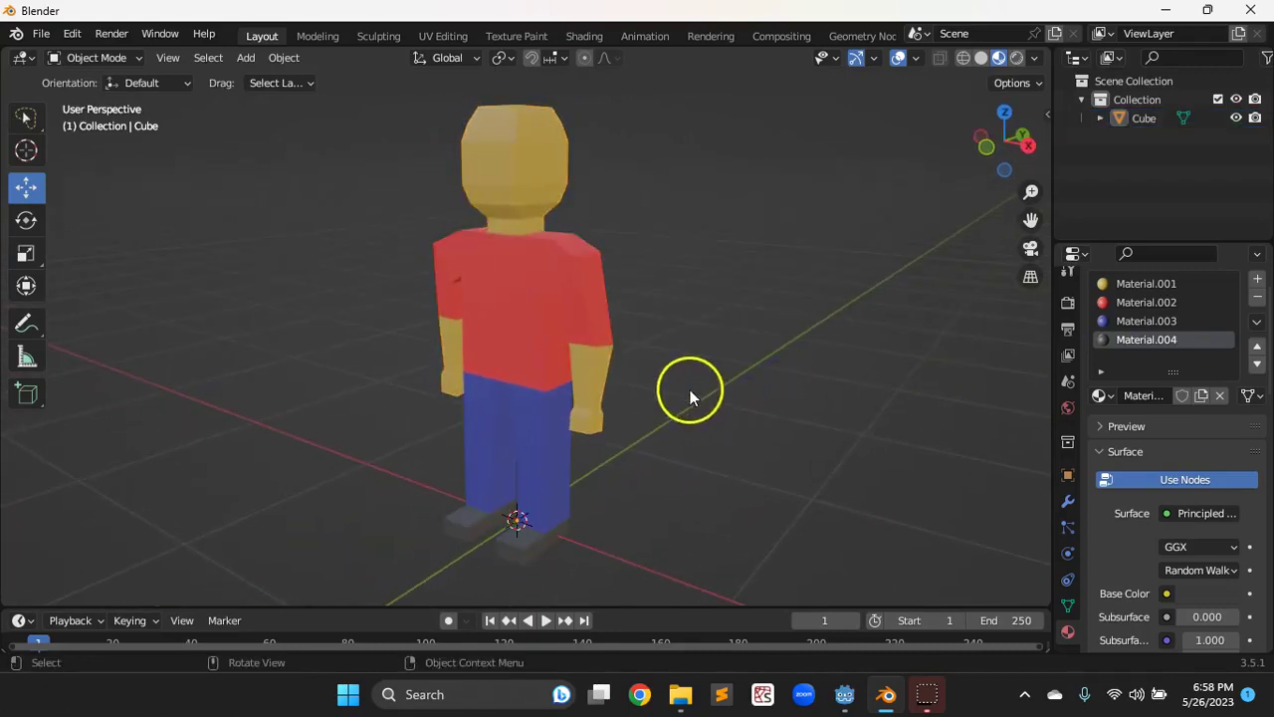
{"action": "middle_click_drag", "start_coordinate": [617, 400], "coordinate": [523, 408]}
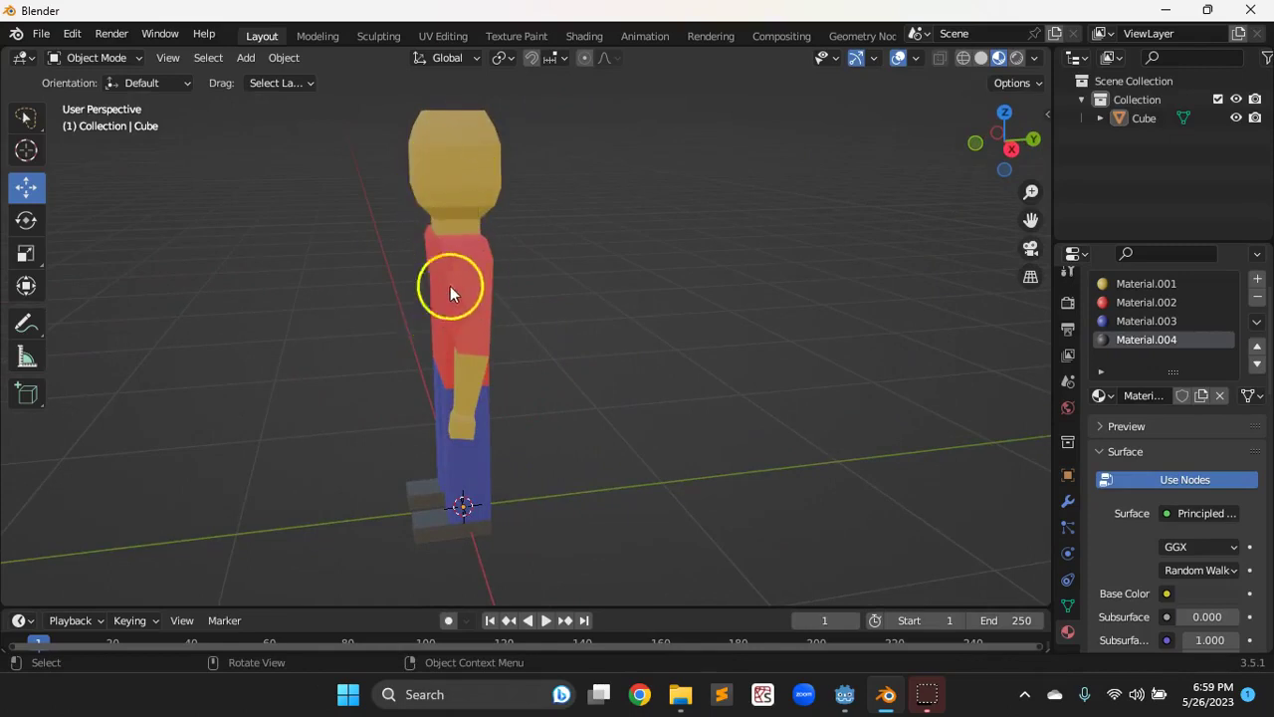
{"action": "middle_click_drag", "start_coordinate": [531, 397], "coordinate": [534, 359]}
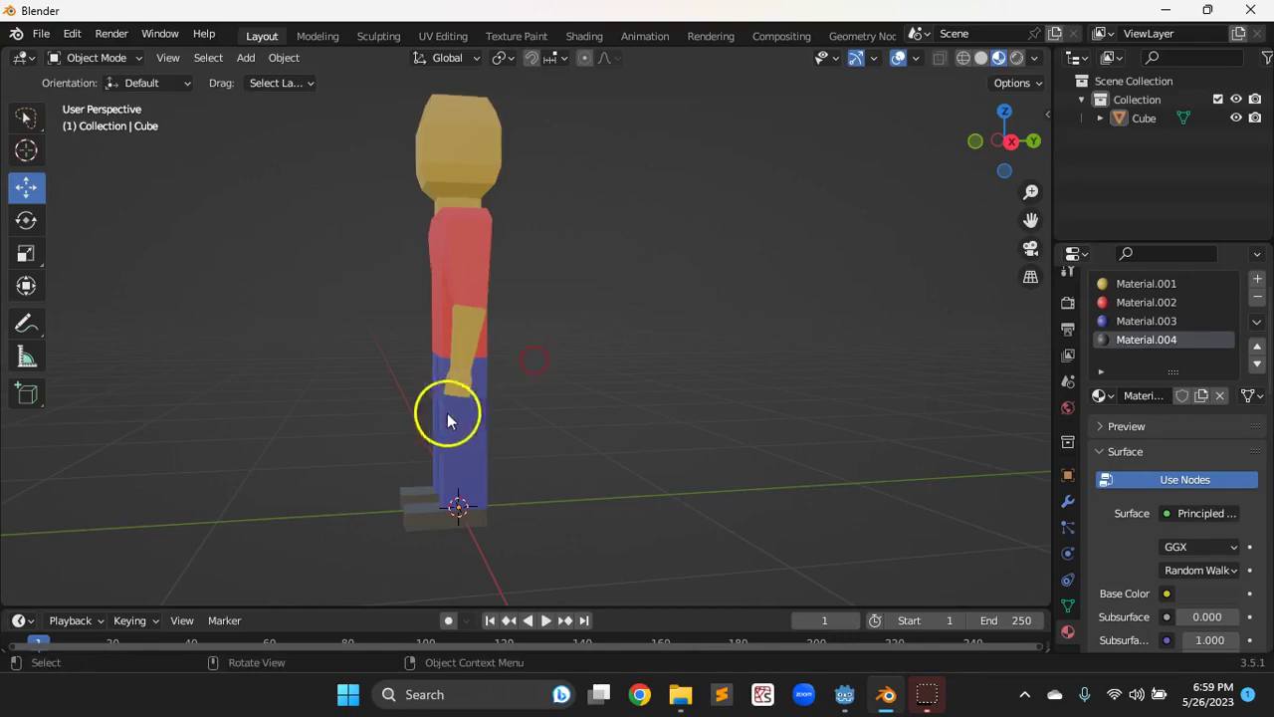
{"action": "middle_click_drag", "start_coordinate": [588, 449], "coordinate": [657, 468]}
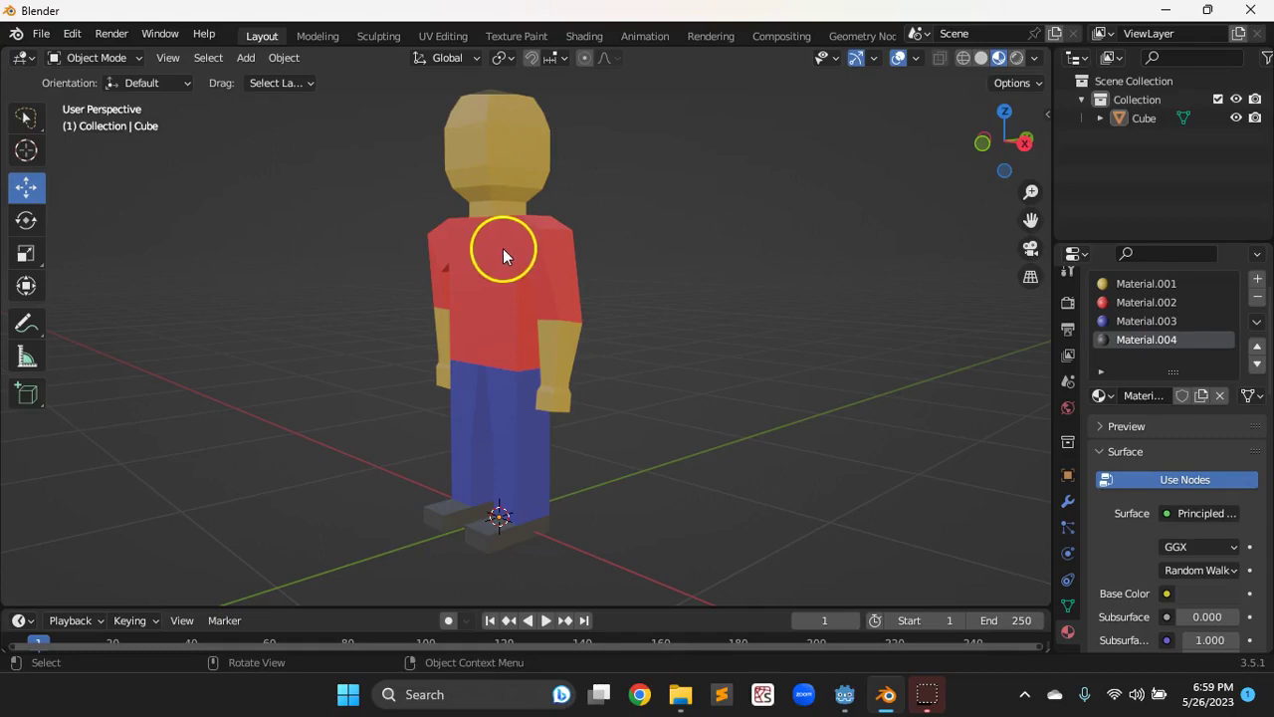
{"action": "scroll", "coordinate": [502, 251], "scroll_direction": "down", "scroll_amount": 2}
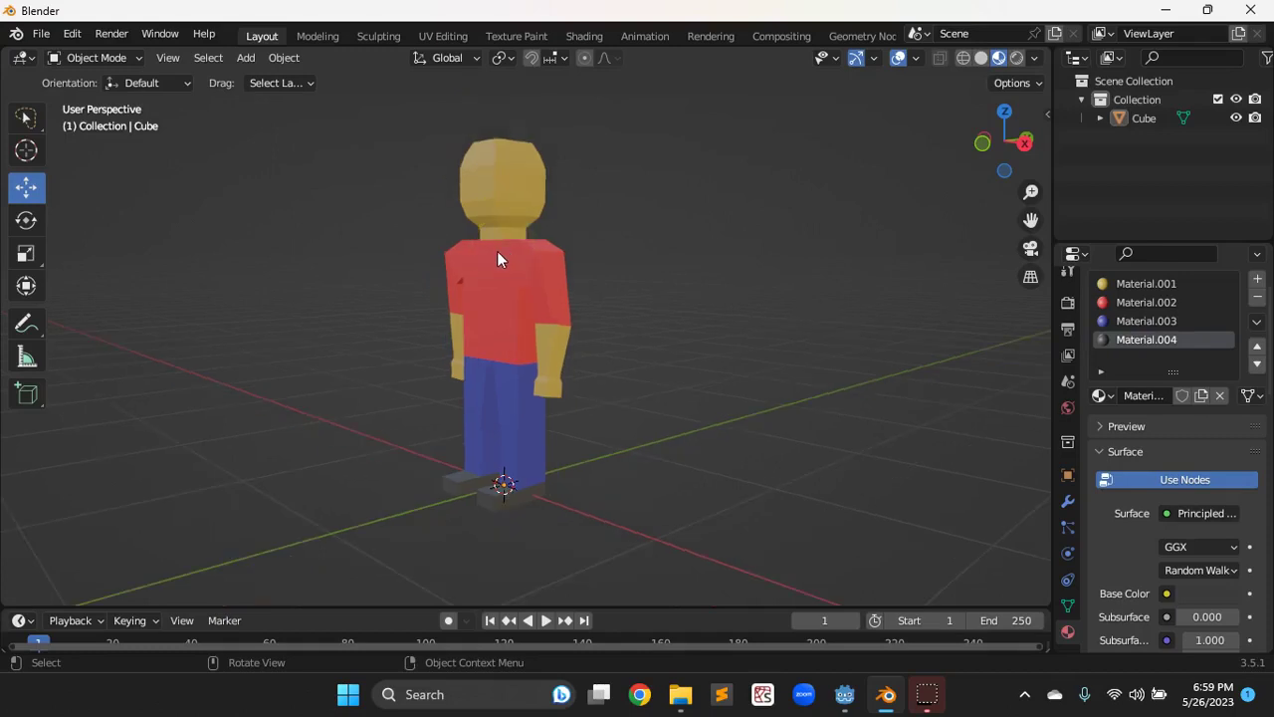
{"action": "middle_click_drag", "start_coordinate": [496, 253], "coordinate": [522, 279]}
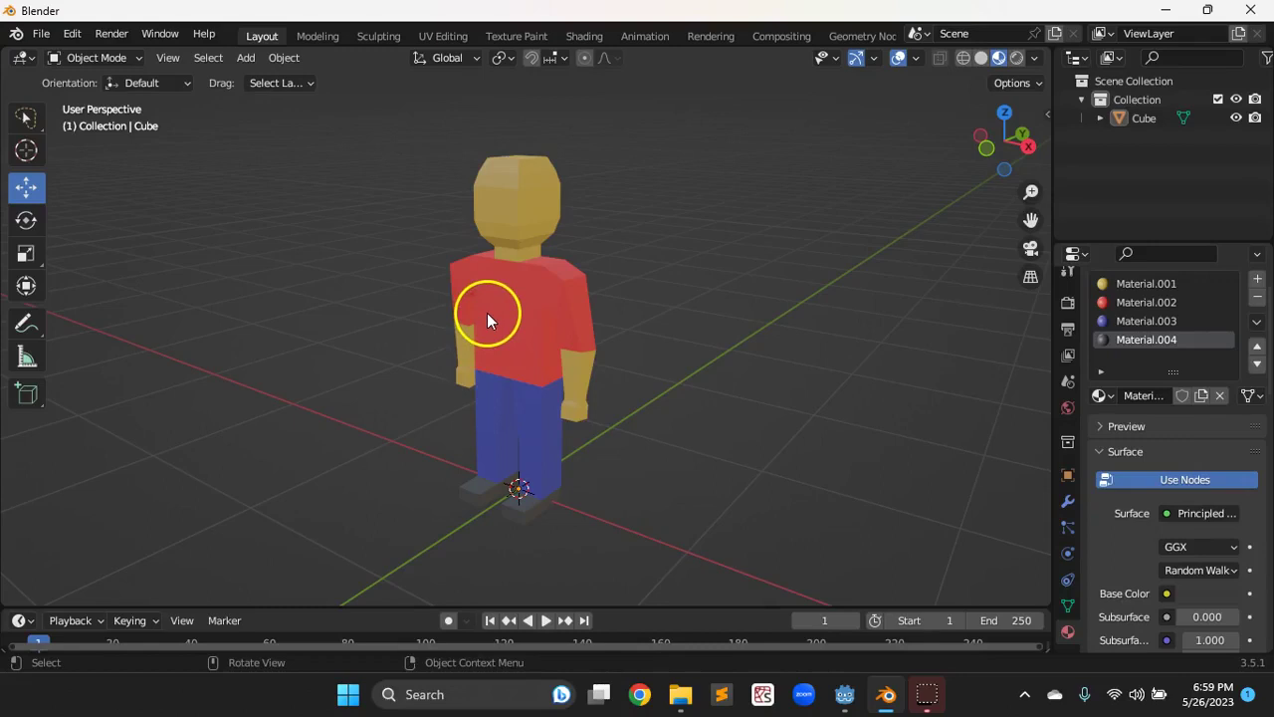
{"action": "middle_click_drag", "start_coordinate": [489, 313], "coordinate": [454, 300]}
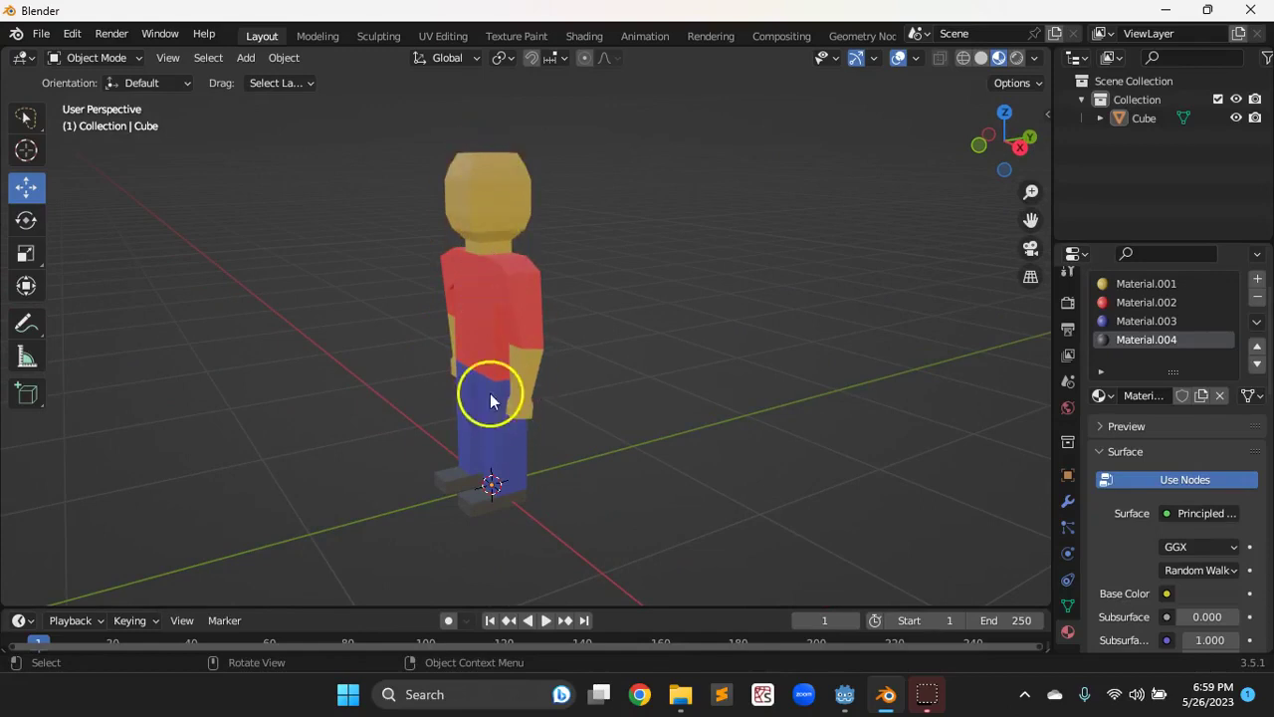
{"action": "middle_click_drag", "start_coordinate": [527, 413], "coordinate": [591, 409]}
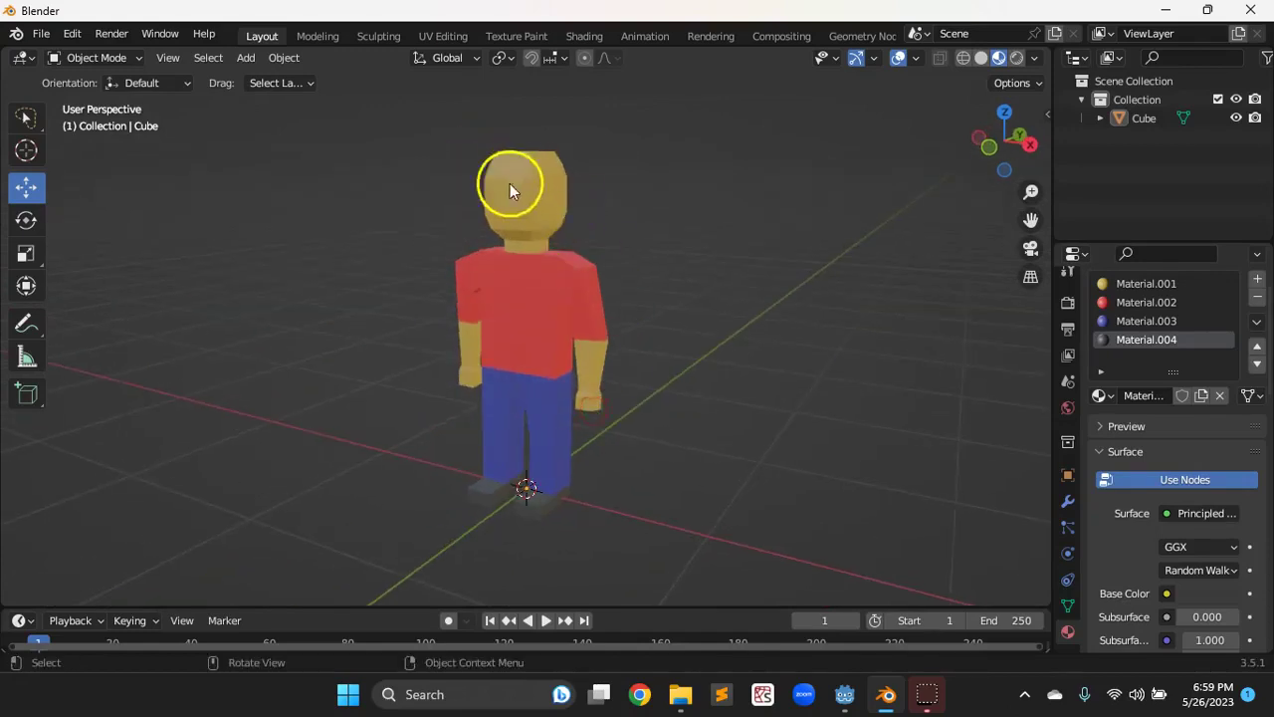